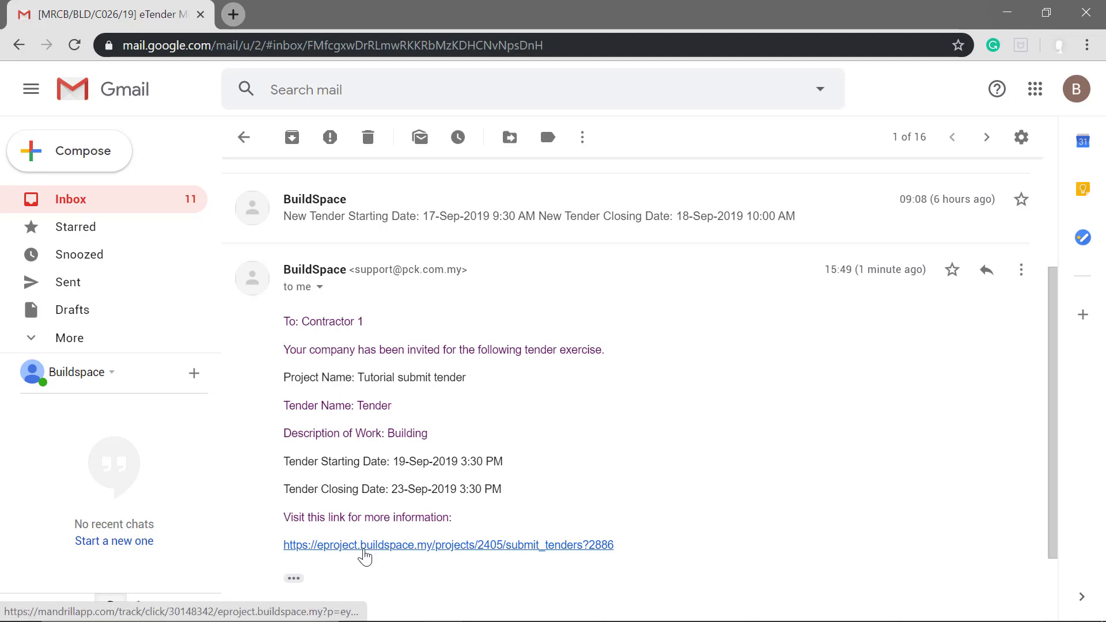
- Open the tender invitation link from the BuildSpace e-mail and sign in to eProject with the prefilled account credentials
left_click(364, 549)
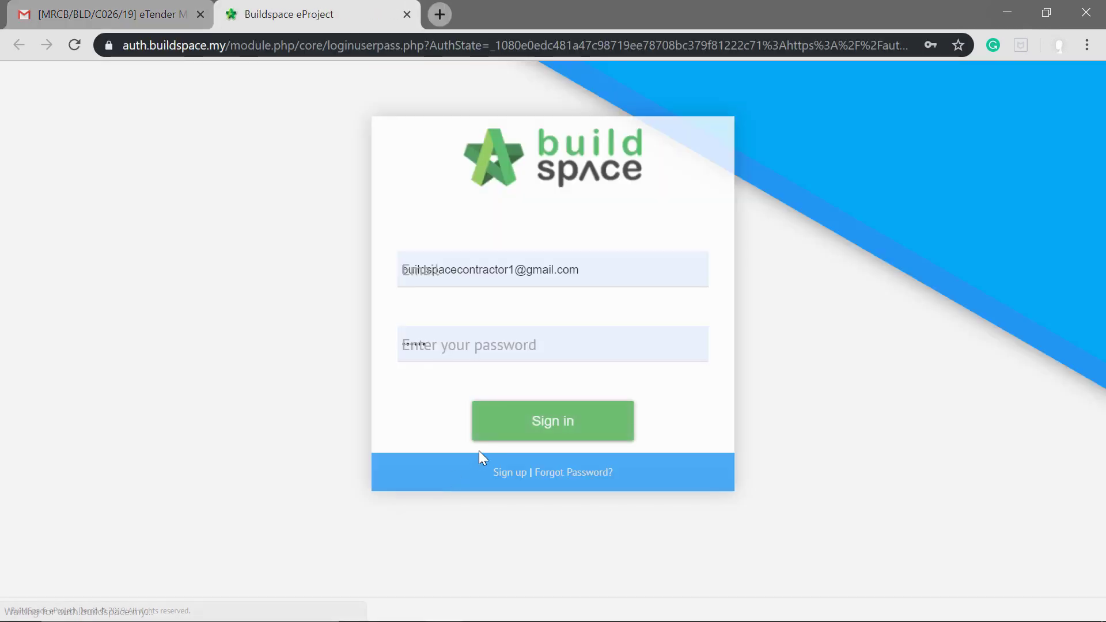
left_click(642, 271)
left_click(671, 225)
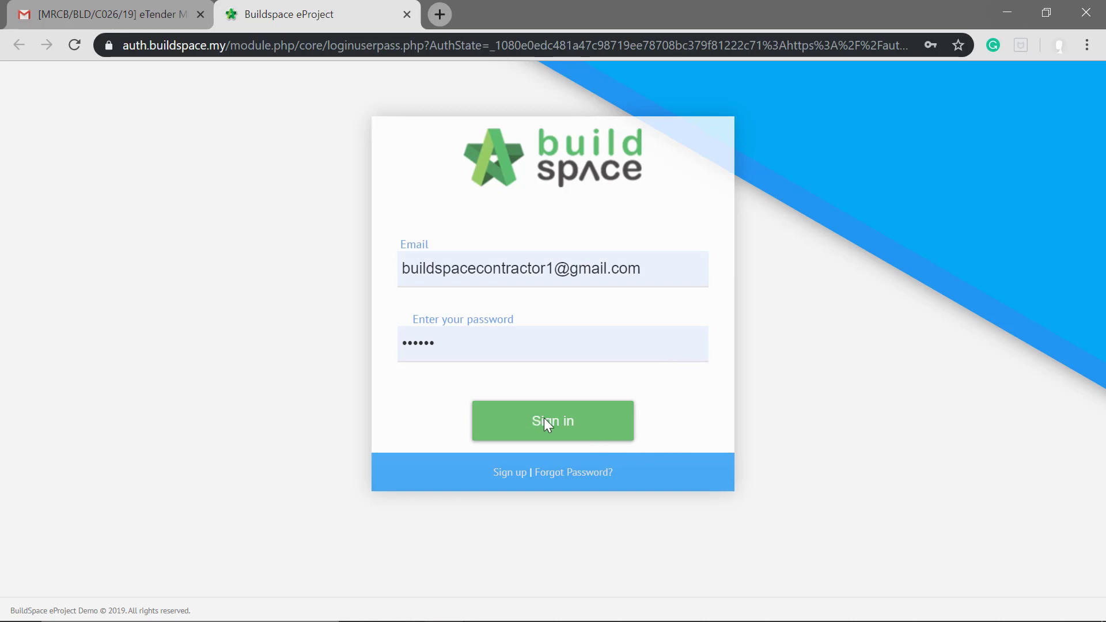
left_click(580, 421)
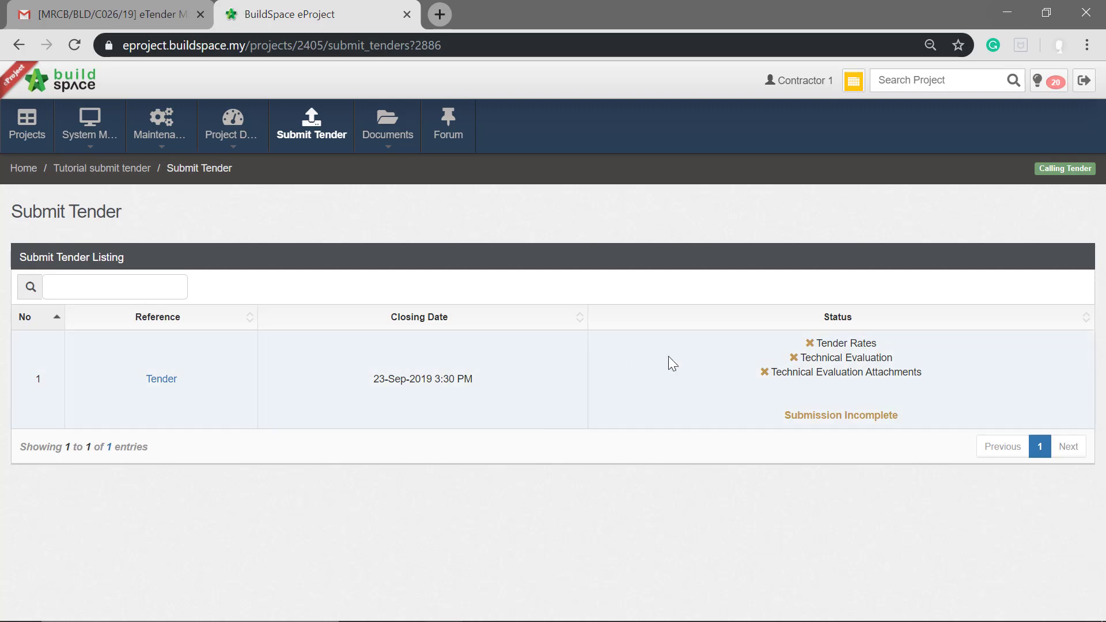
- Open the "Tutorial submit tender" project from the projects list and go to its tender documents
left_click(41, 143)
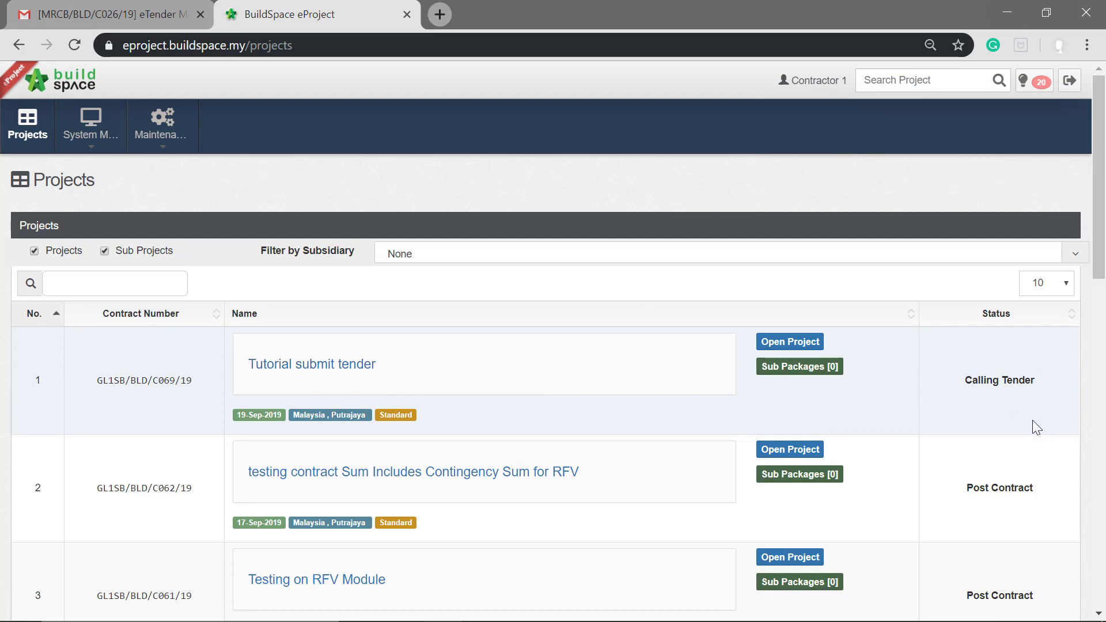
left_click(785, 343)
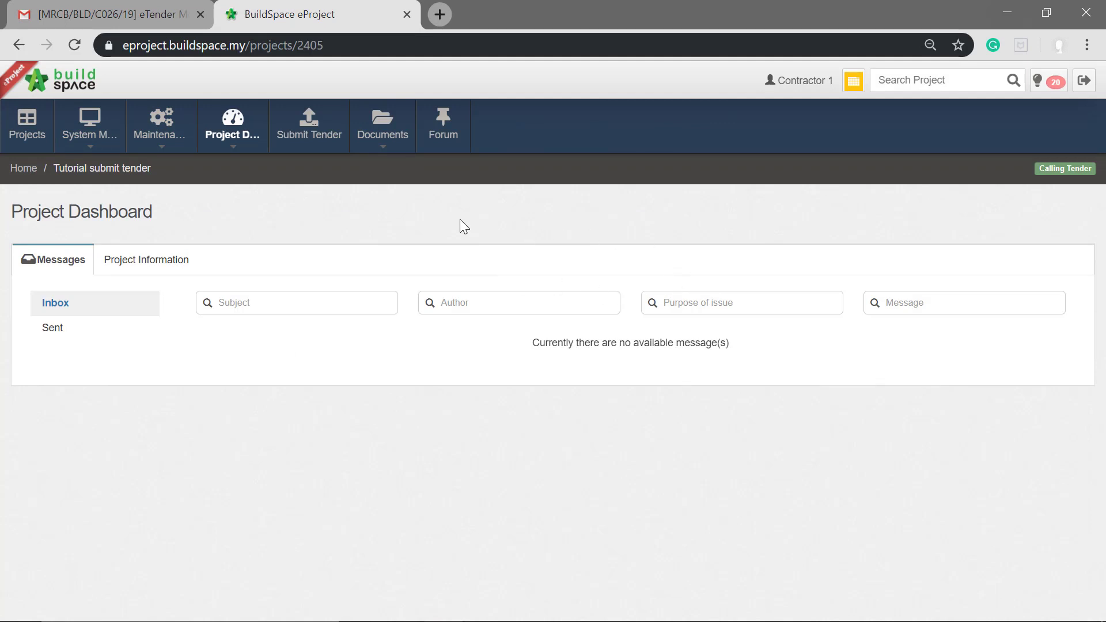
left_click(398, 136)
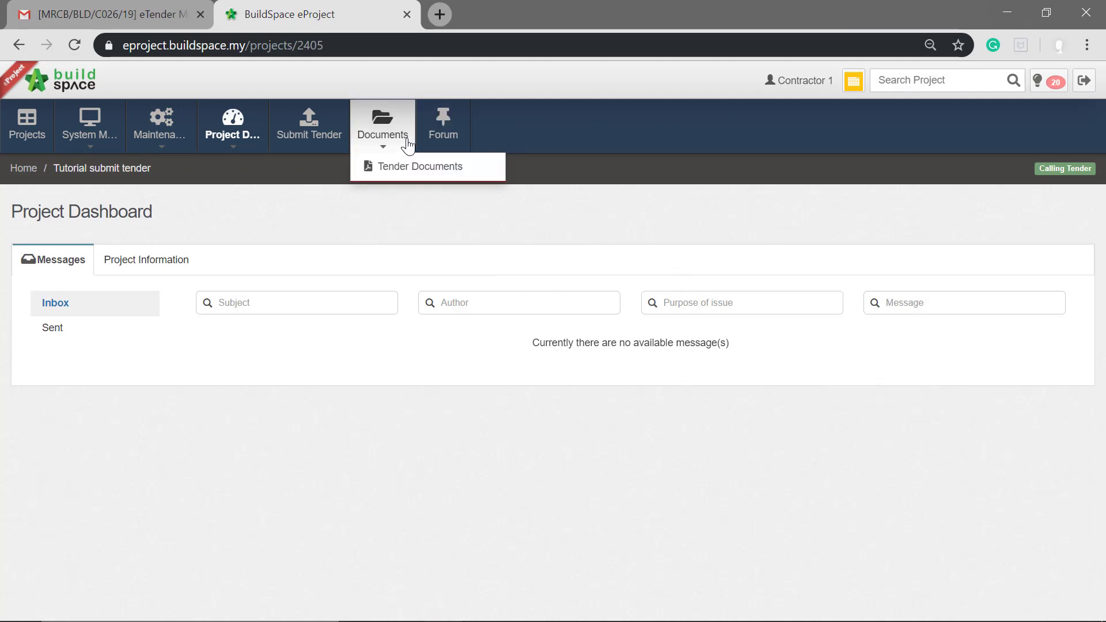
left_click(401, 168)
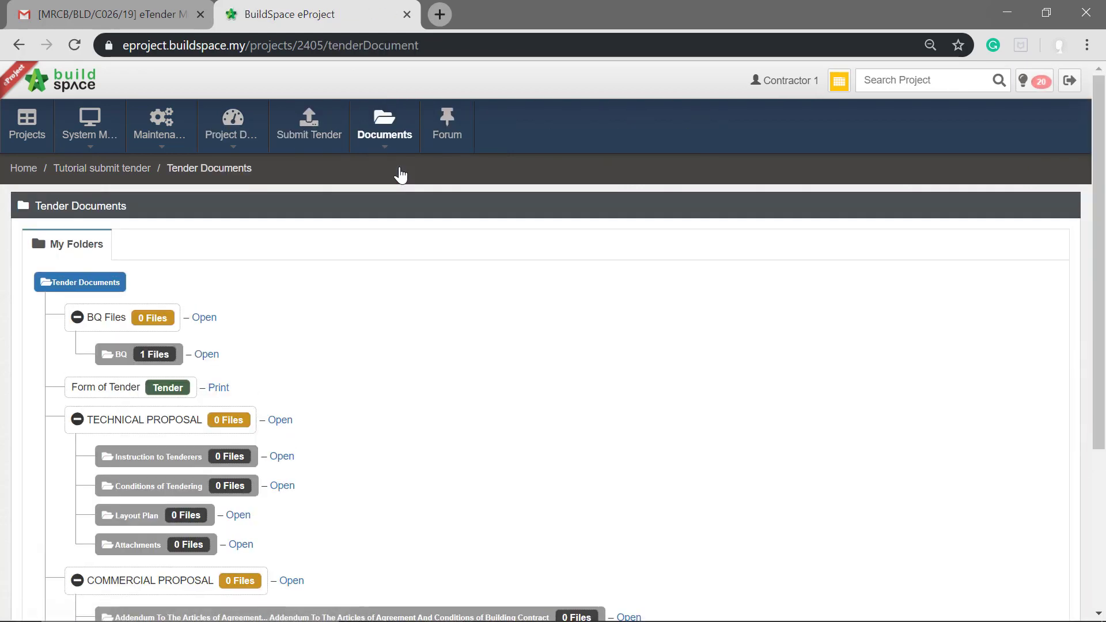
- Look through the tender document folders and open the DRAWINGS folder
scroll(357, 215, "down", 2)
scroll(372, 242, "up", 1)
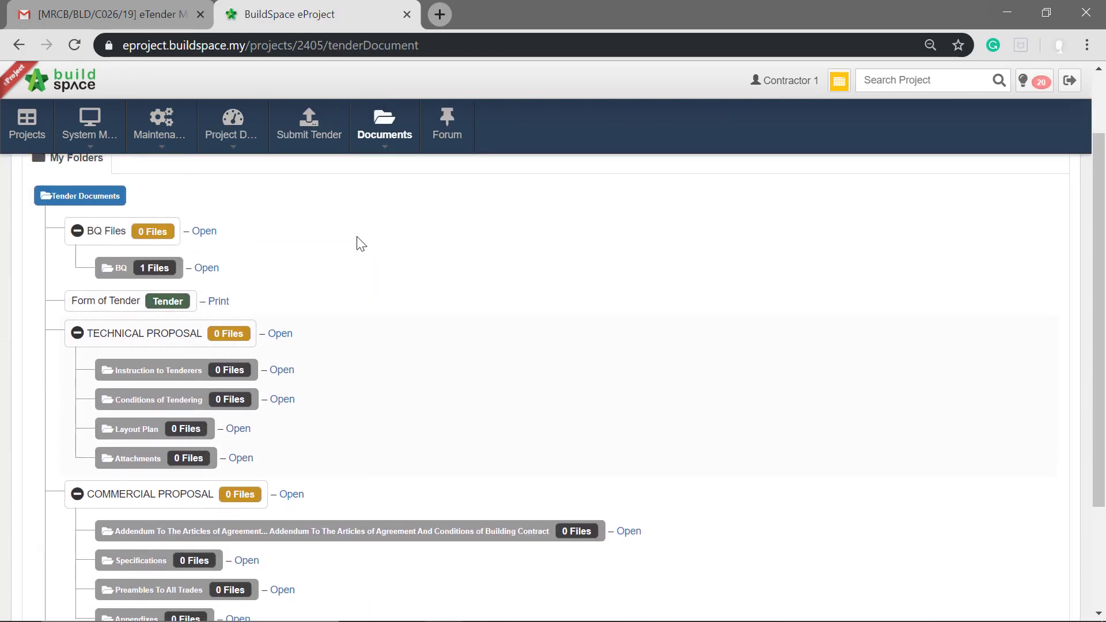
scroll(80, 248, "up", 1)
scroll(426, 397, "down", 1)
scroll(441, 432, "down", 2)
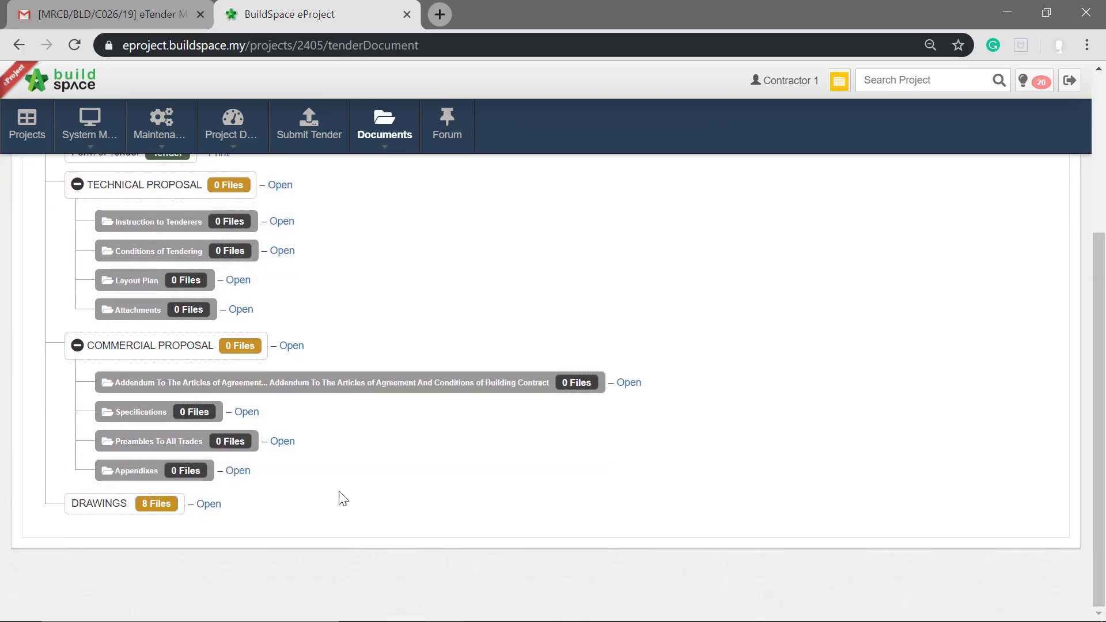
left_click(208, 504)
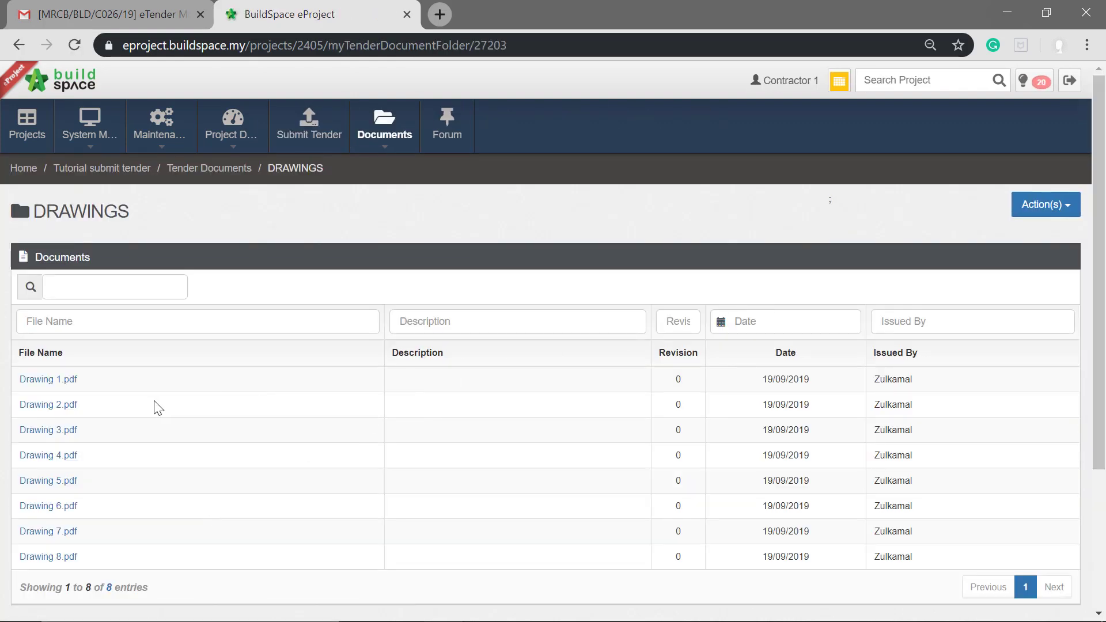
- Download Drawing 1.pdf and Drawing 2.pdf individually, plus the whole DRAWINGS folder
left_click(74, 381)
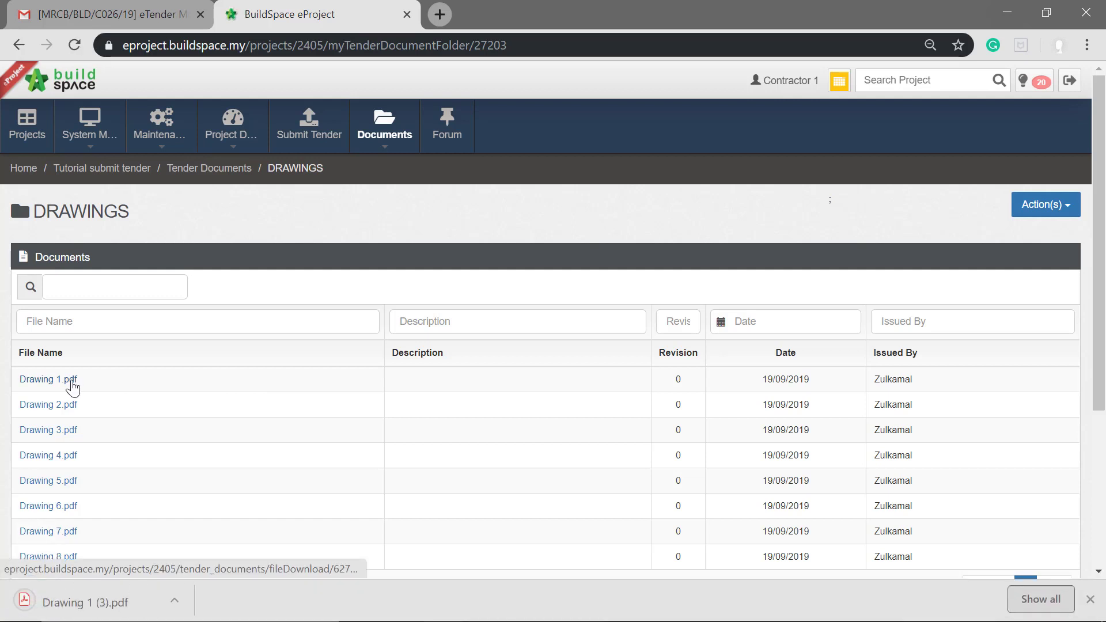
left_click(71, 407)
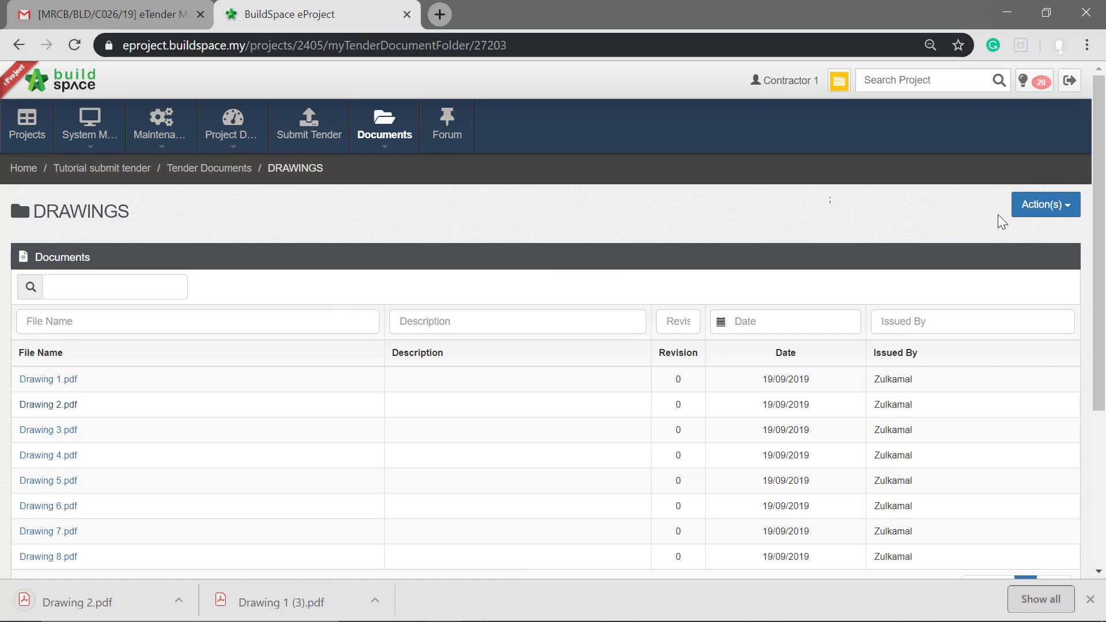
left_click(1036, 210)
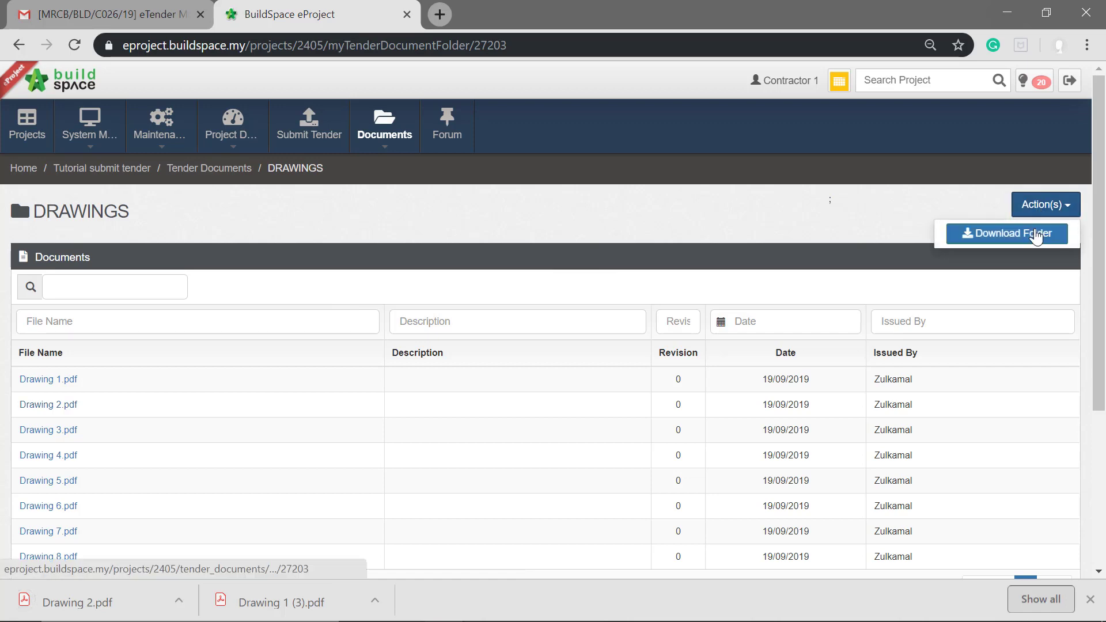
left_click(1037, 235)
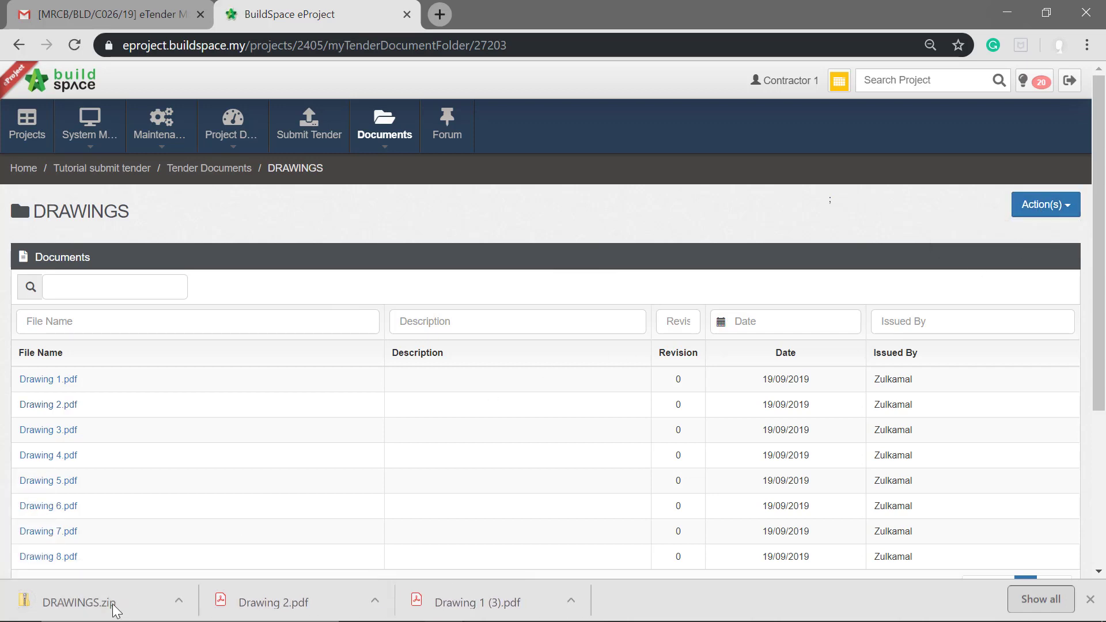
scroll(177, 418, "down", 2)
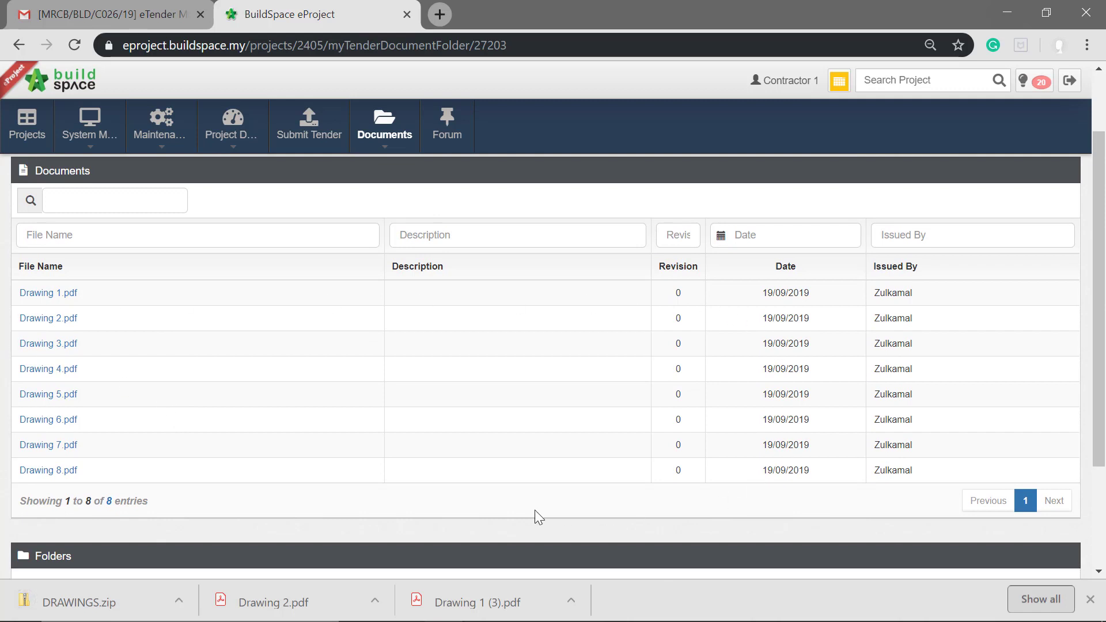
scroll(158, 385, "down", 2)
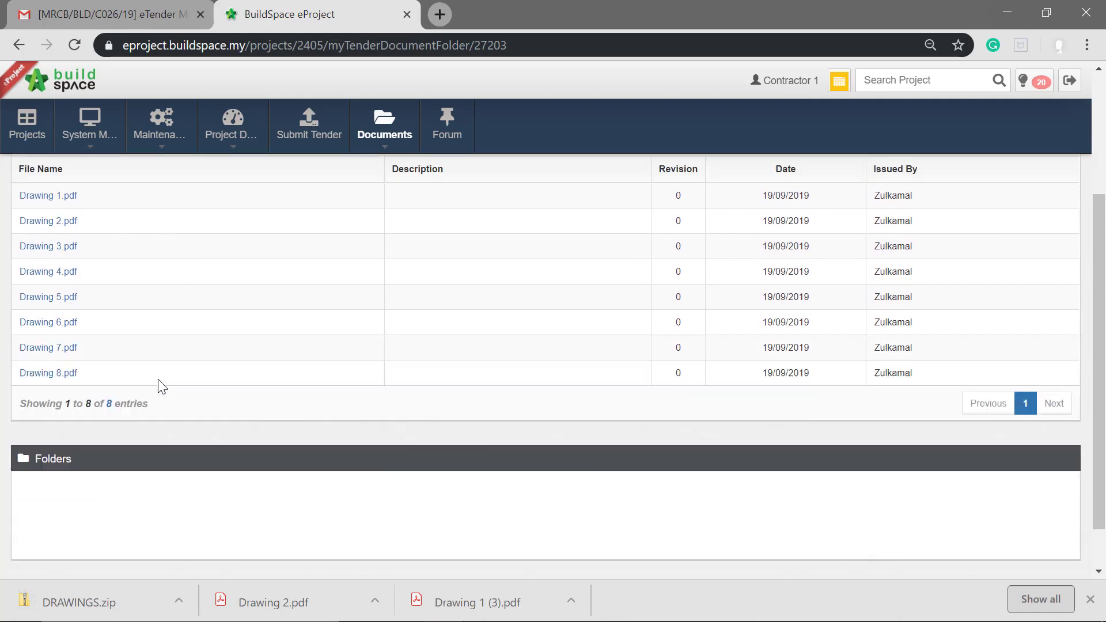
scroll(158, 385, "up", 2)
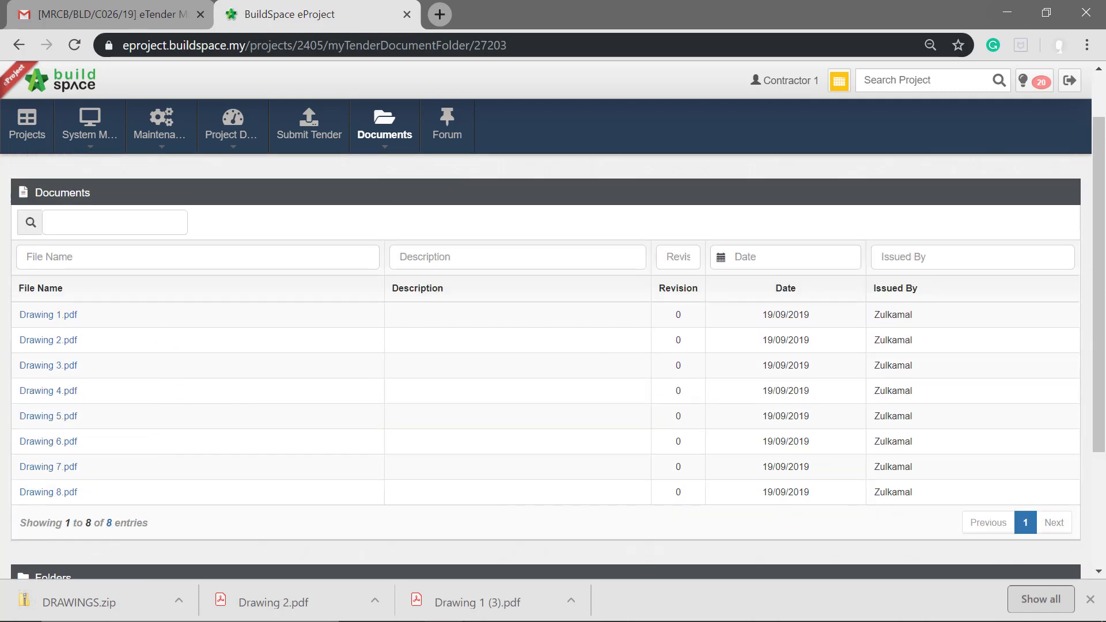
left_click(1089, 599)
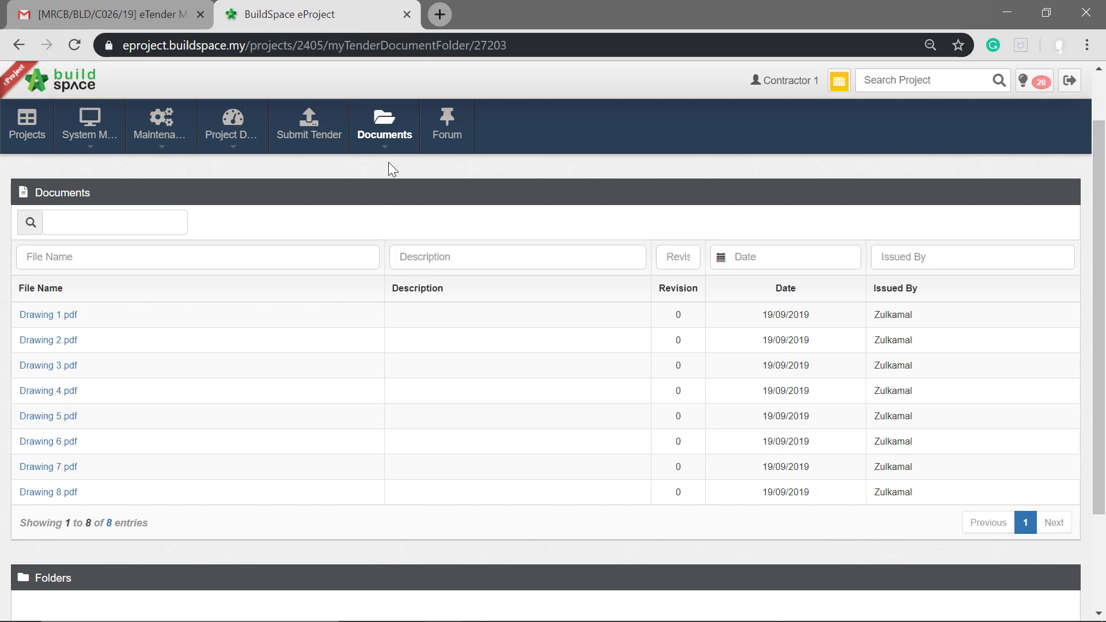
- Open the entry referenced "Tender" in the project's tender submission listing
left_click(333, 131)
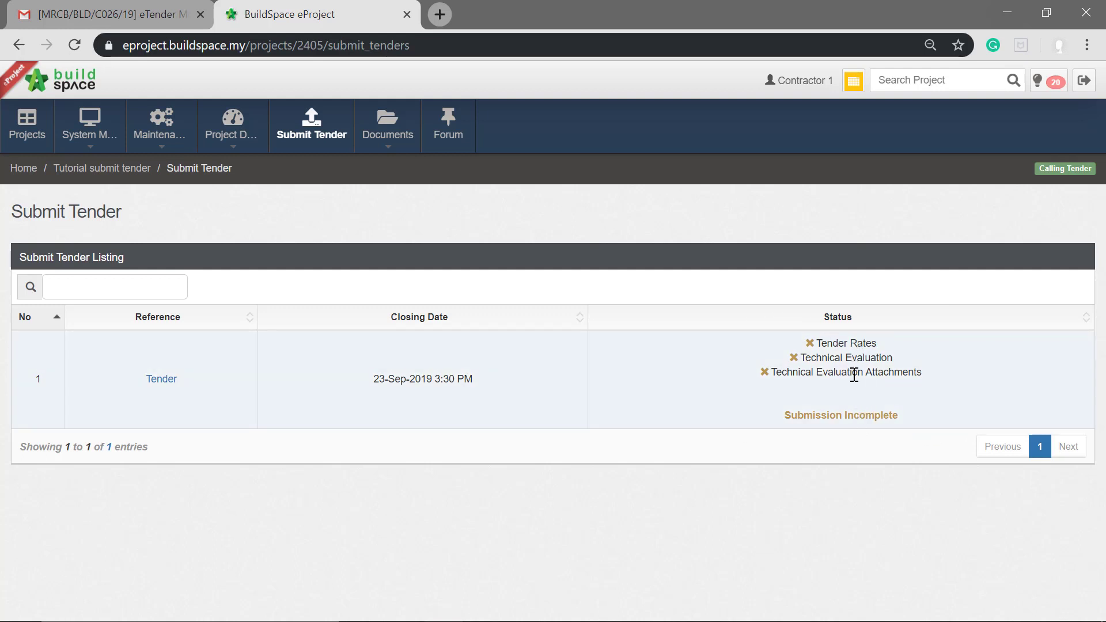
left_click(157, 380)
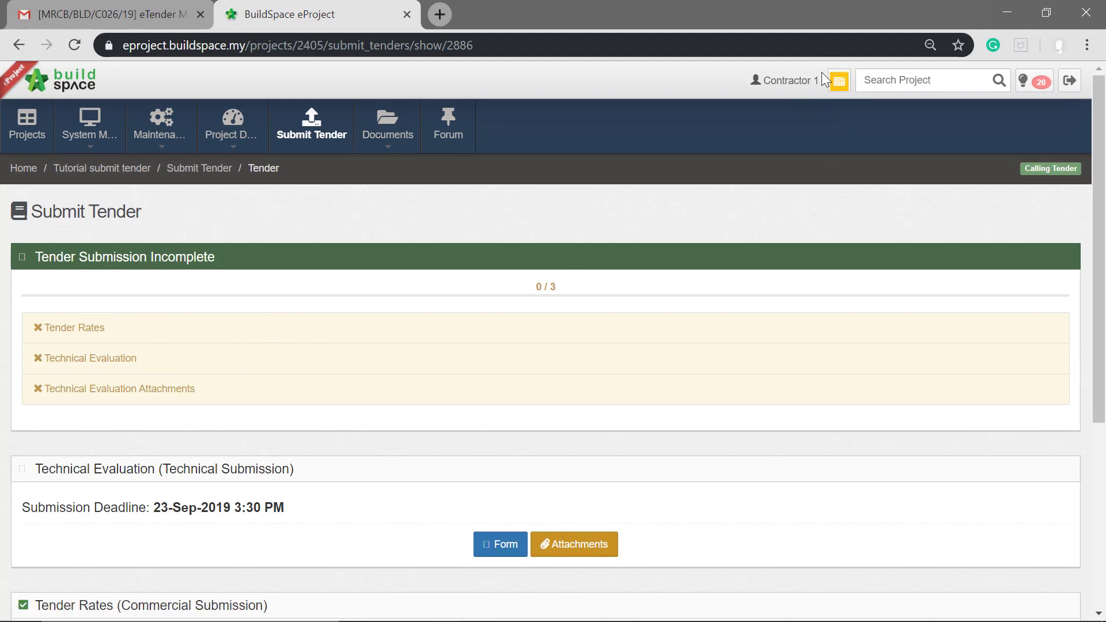
- Open the BQ Editor and go to Bill No. B.4/1 - WORK BELOW GROUND FLOOR LEVEL in Bill No. 2 - Single Type Unit
left_click(839, 82)
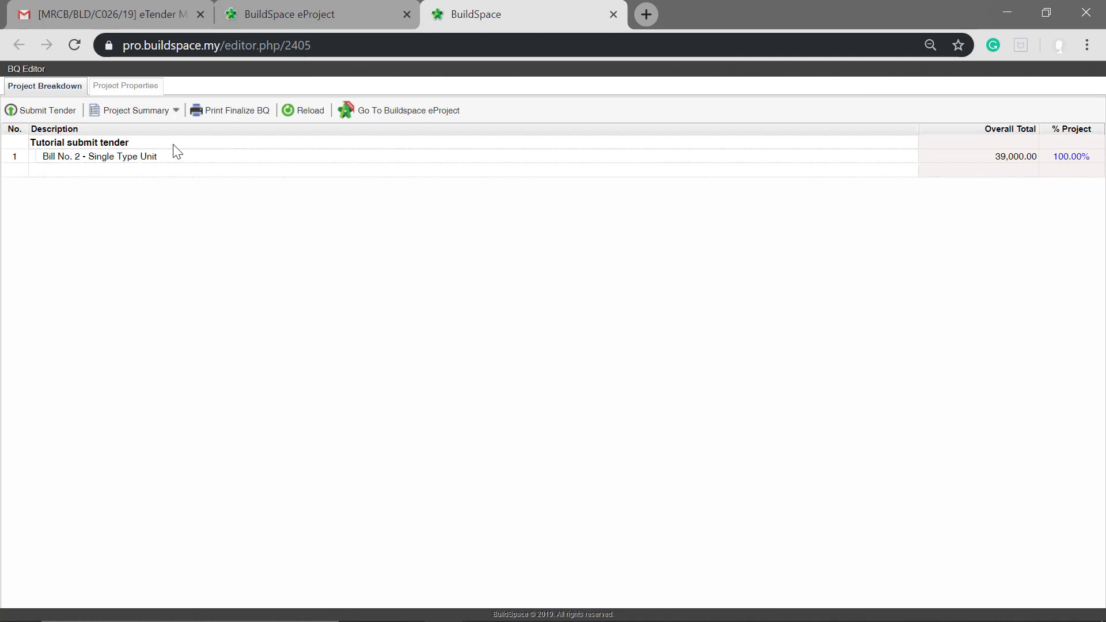
double_click(163, 158)
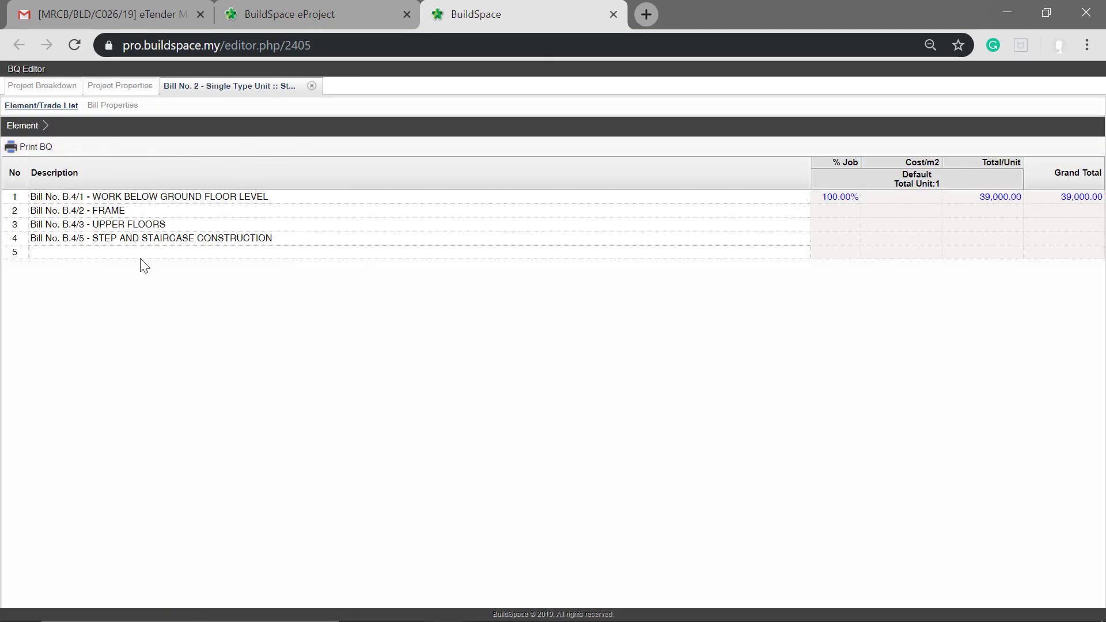
double_click(175, 198)
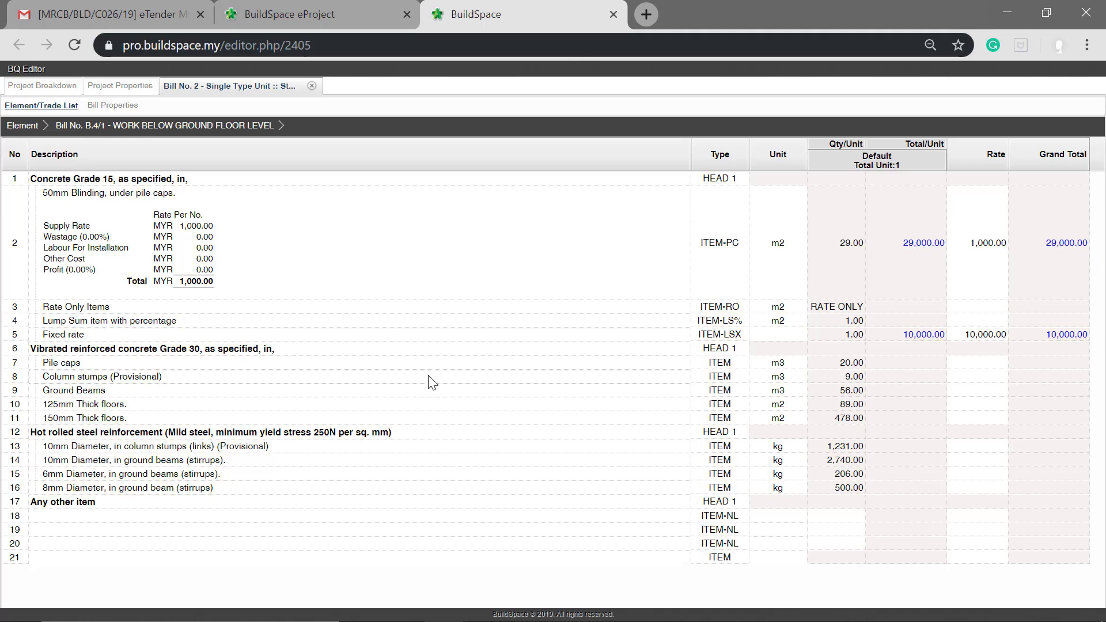
- Set the rate to 100 for Pile caps and 1000 for Column stumps (Provisional)
left_click(241, 369)
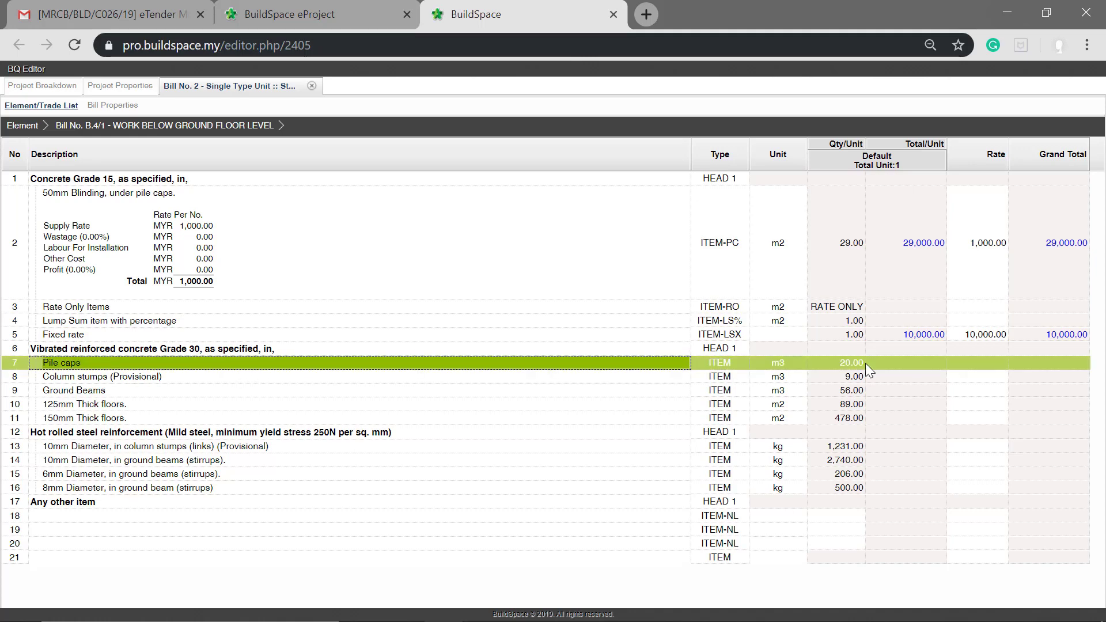
left_click(983, 365)
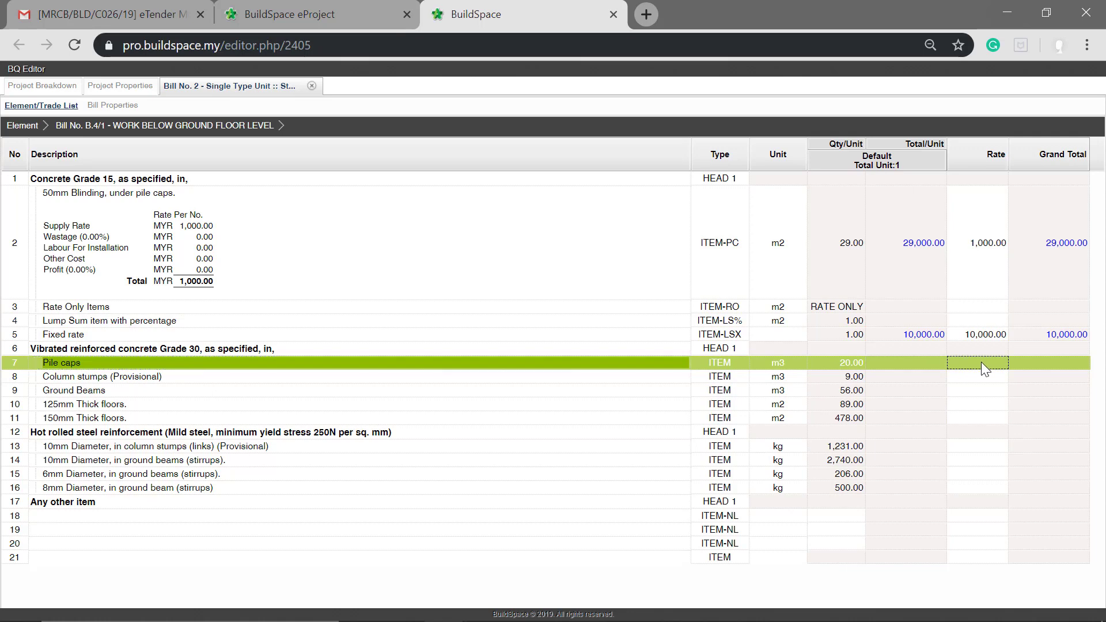
left_click(980, 361)
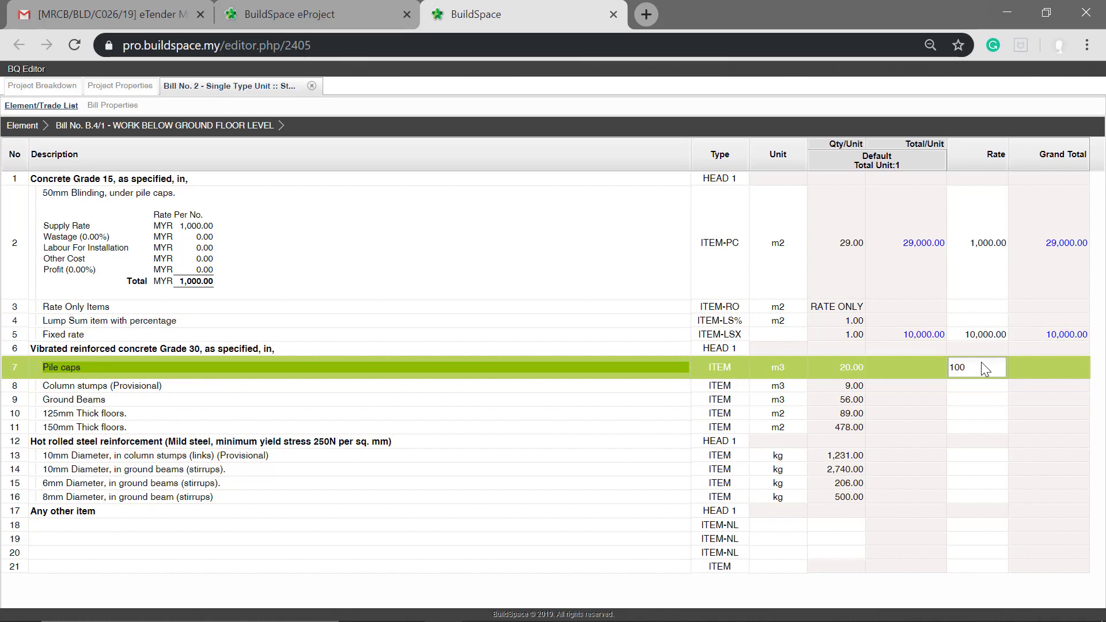
key("Return")
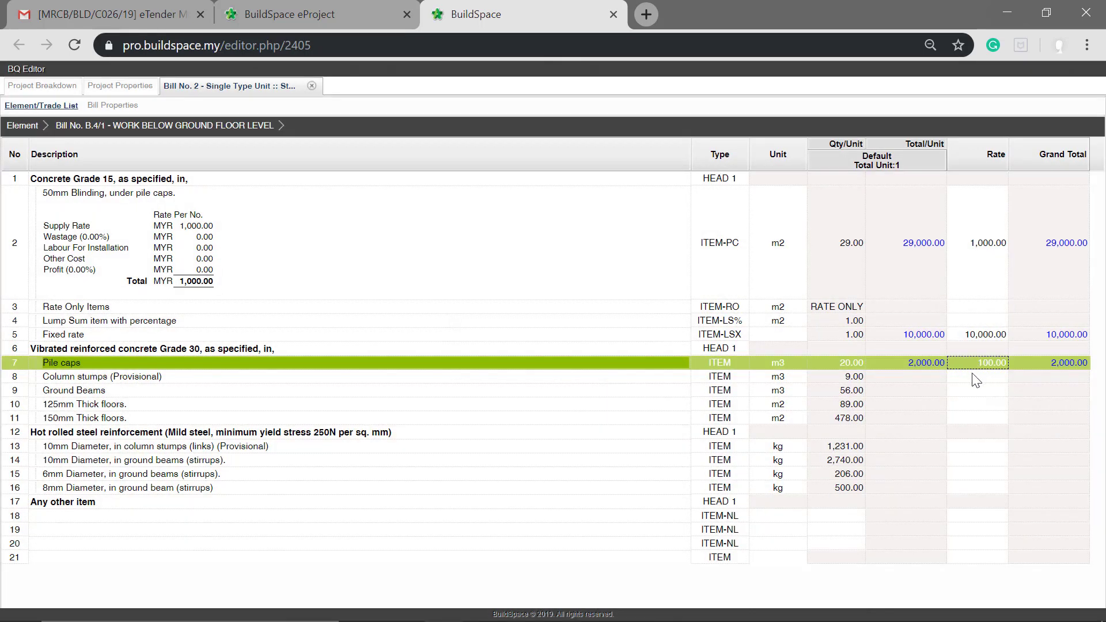
left_click(973, 380)
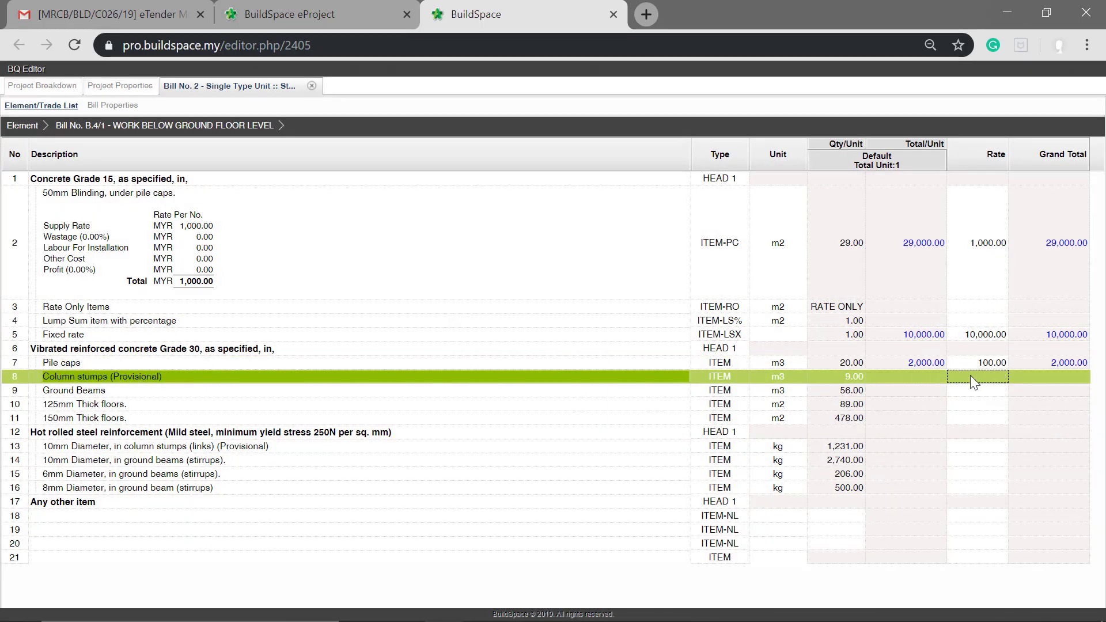
left_click(973, 382)
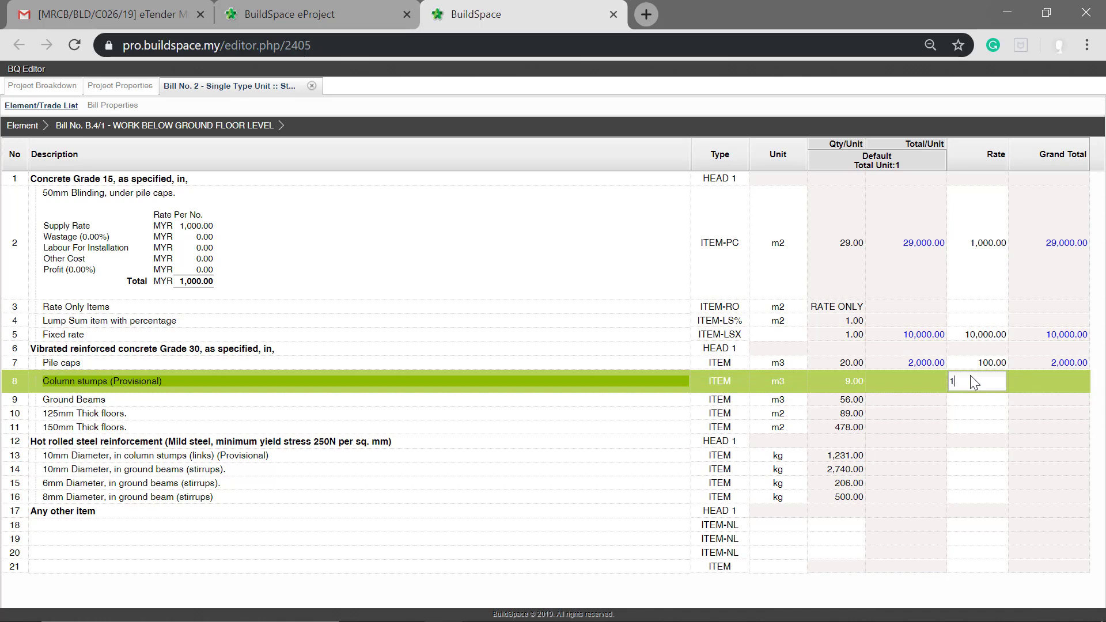
type("1000")
key("Return")
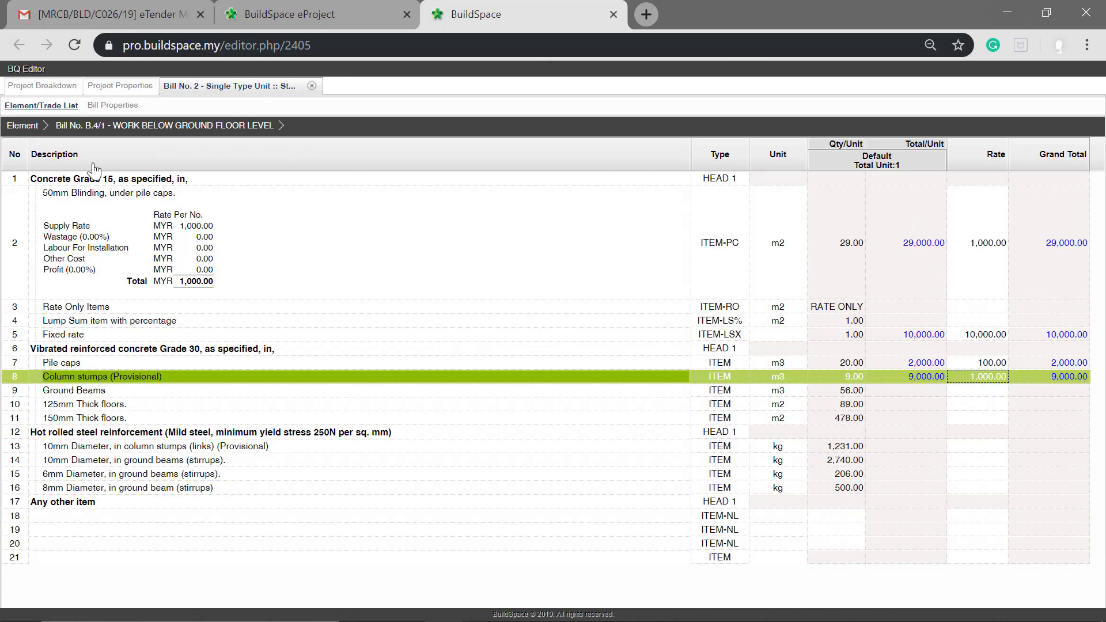
- Set the prime cost rate of 50mm Blinding to 12% wastage, 150 labour for installation, 100 other cost and 20% profit, and save it
left_click(187, 245)
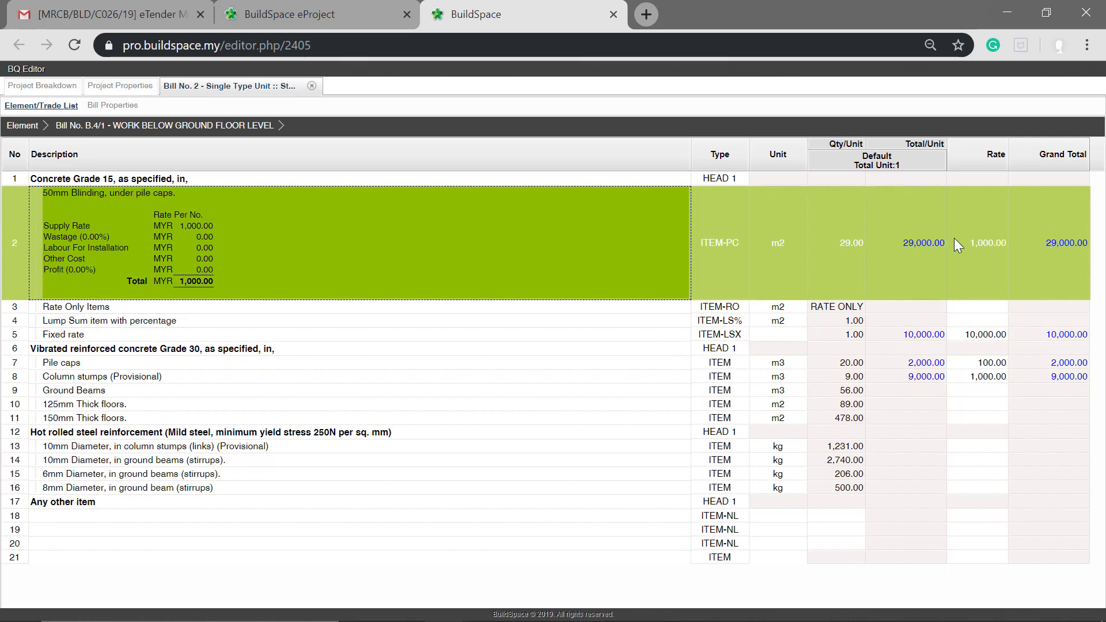
left_click(985, 241)
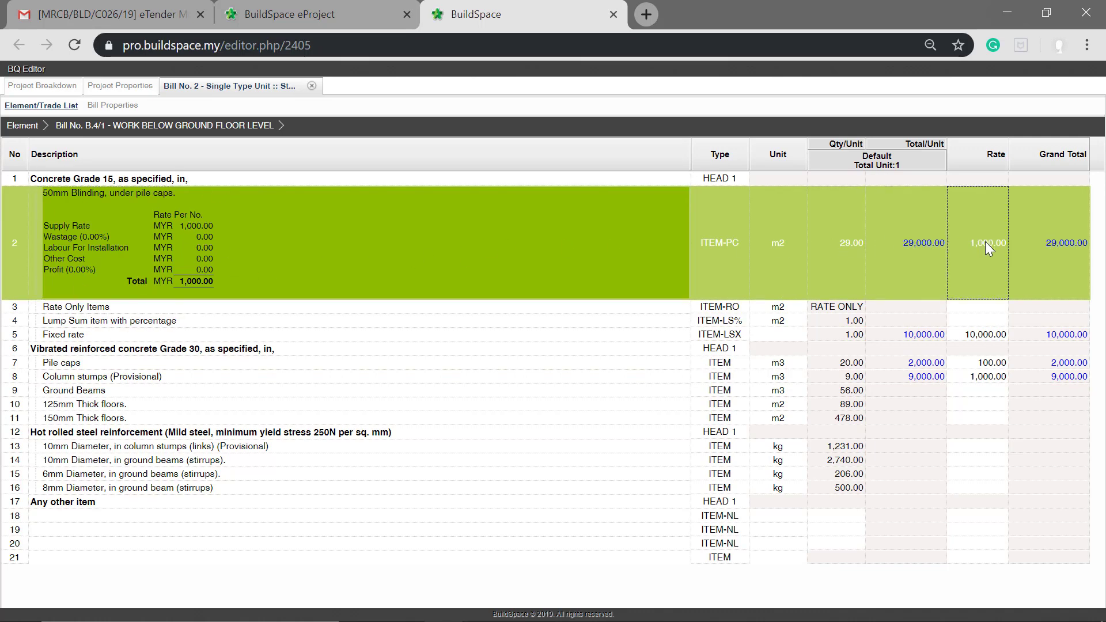
double_click(984, 241)
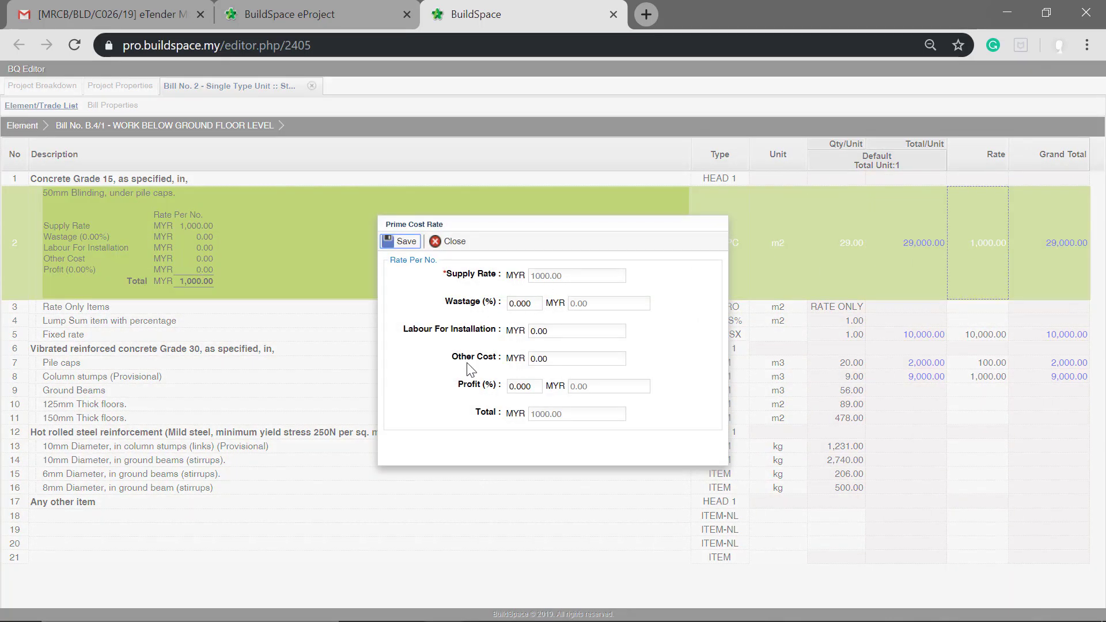
left_click(529, 301)
type("12")
left_click(555, 329)
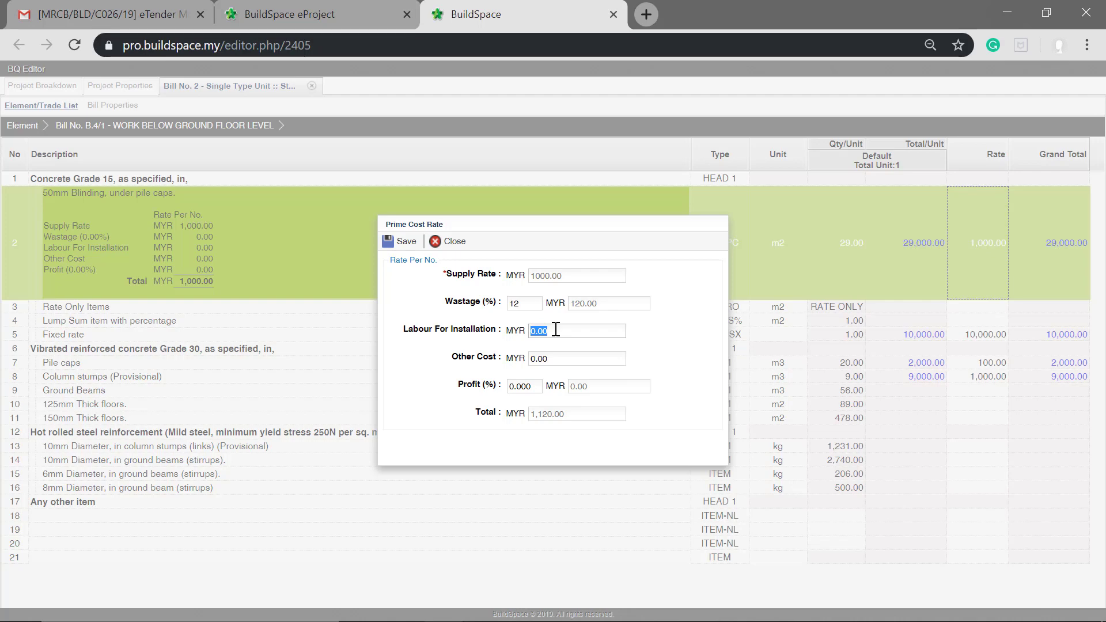
type("150")
left_click(559, 359)
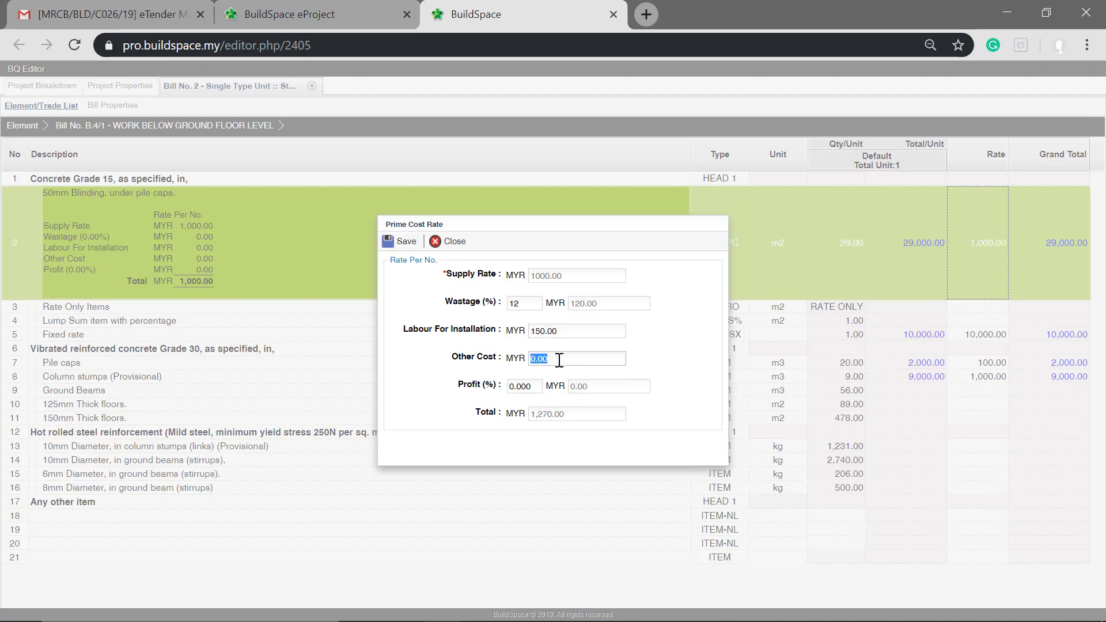
type("100")
left_click(519, 385)
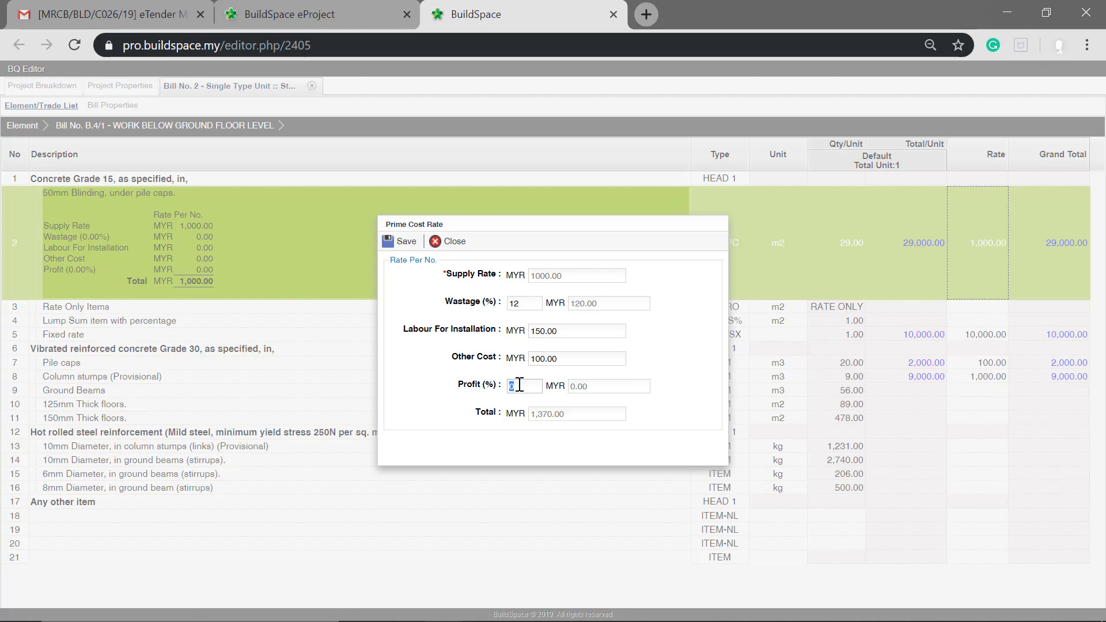
type("20")
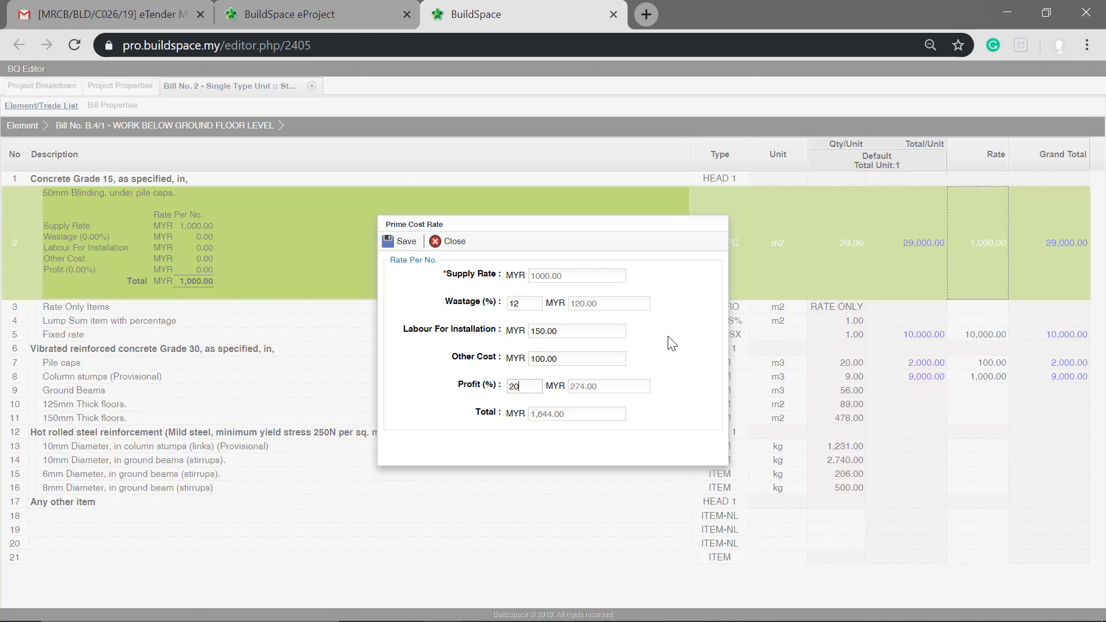
left_click(397, 241)
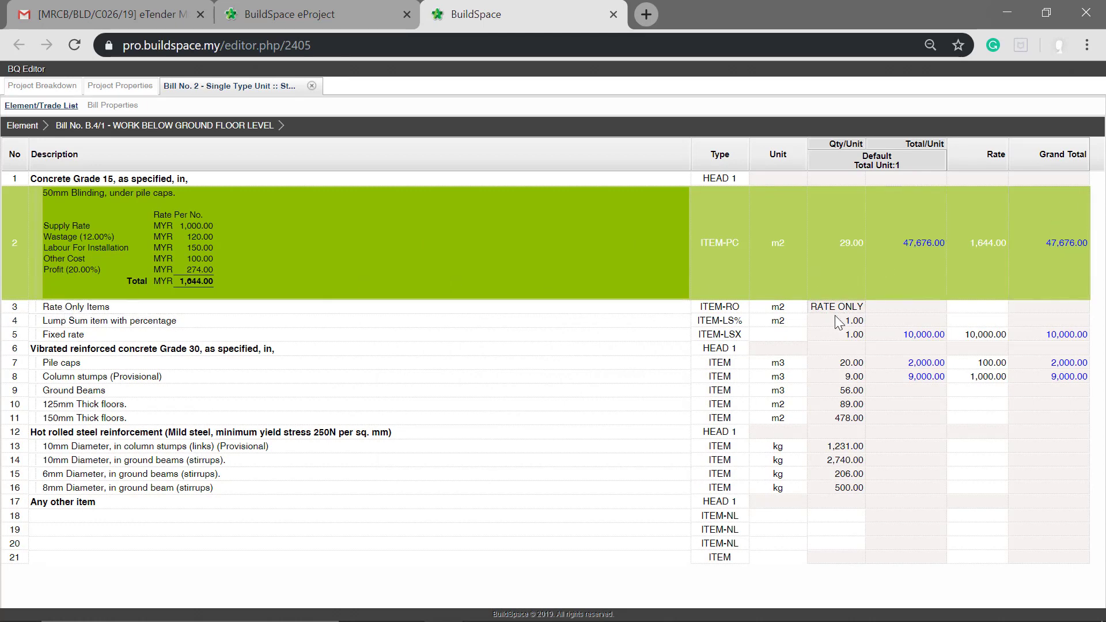
- Set the rate of the Rate Only Items entry to 1000
left_click(405, 309)
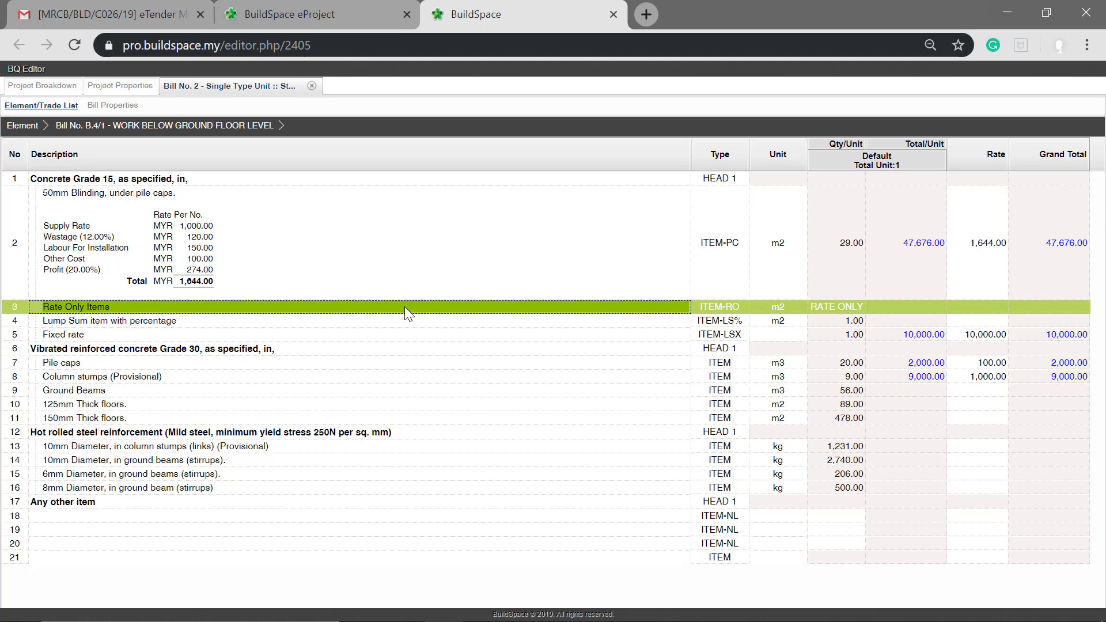
left_click(975, 309)
left_click(975, 307)
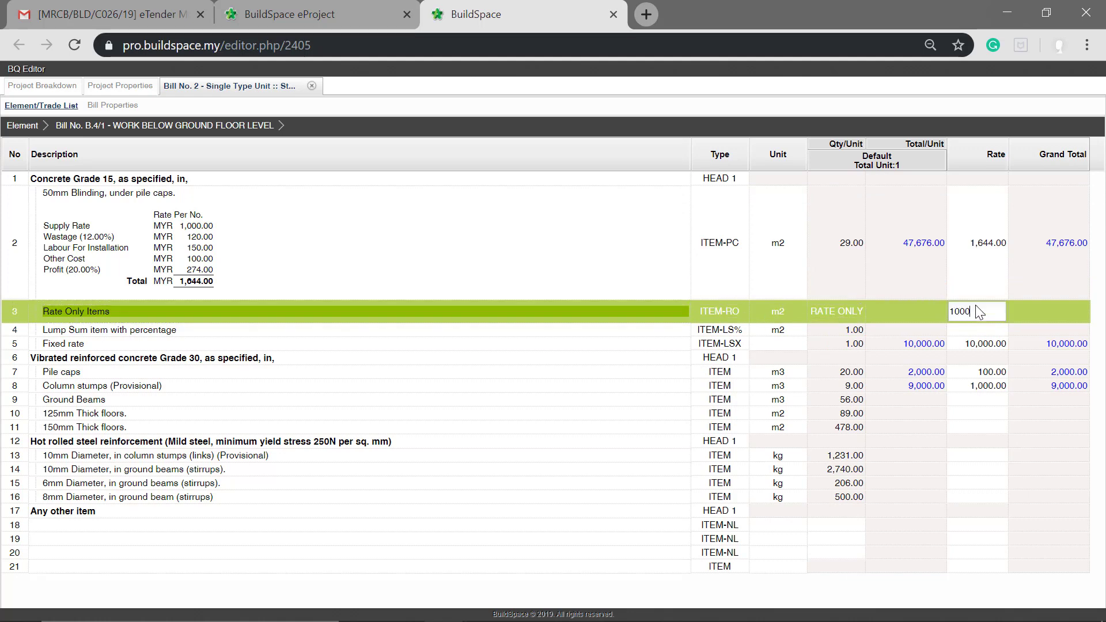
key("Return")
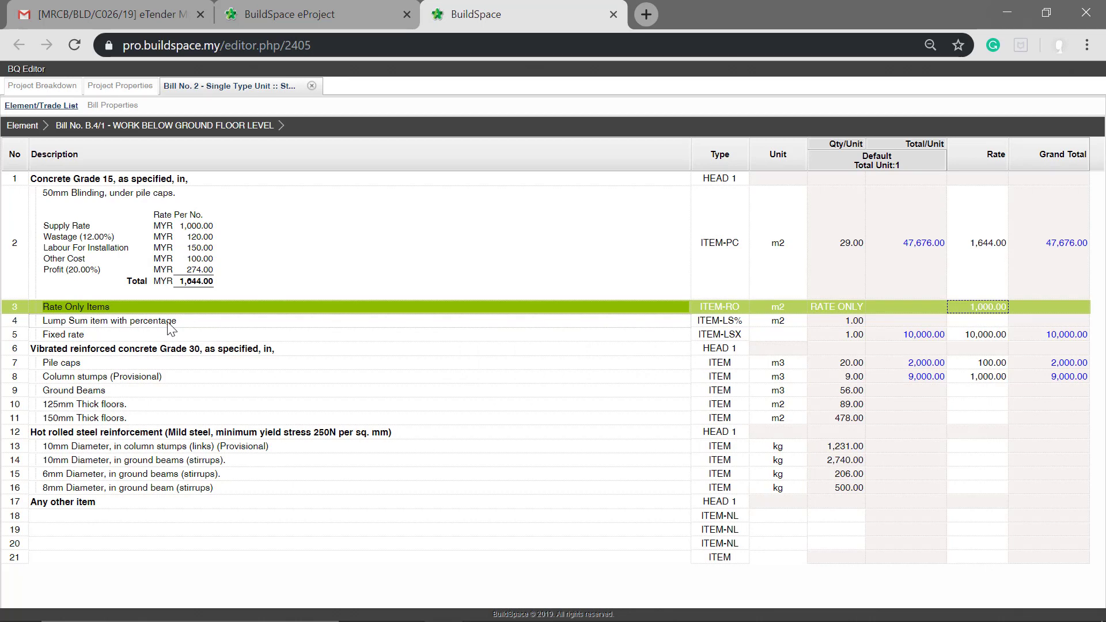
- Set the percentage of the Lump Sum item with percentage to 50 and save it
left_click(984, 321)
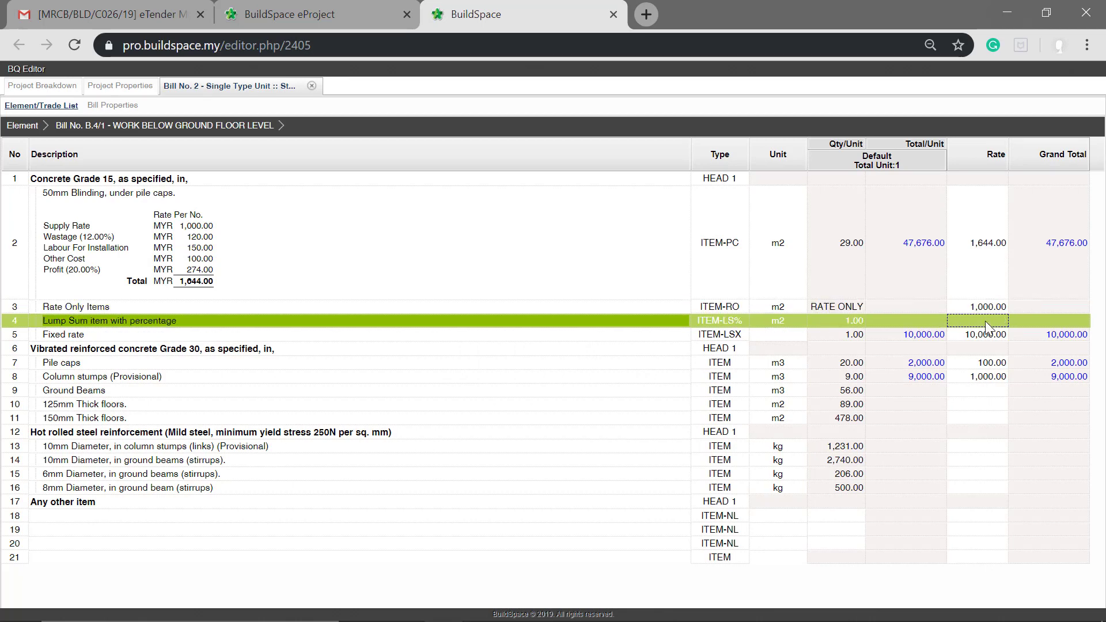
left_click(985, 321)
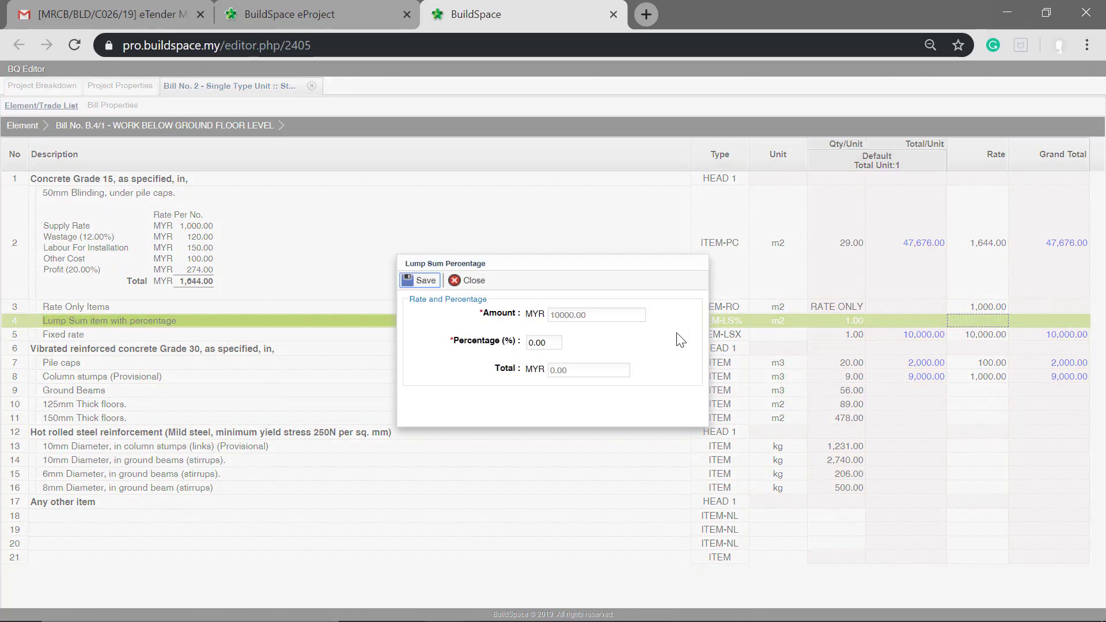
left_click(547, 344)
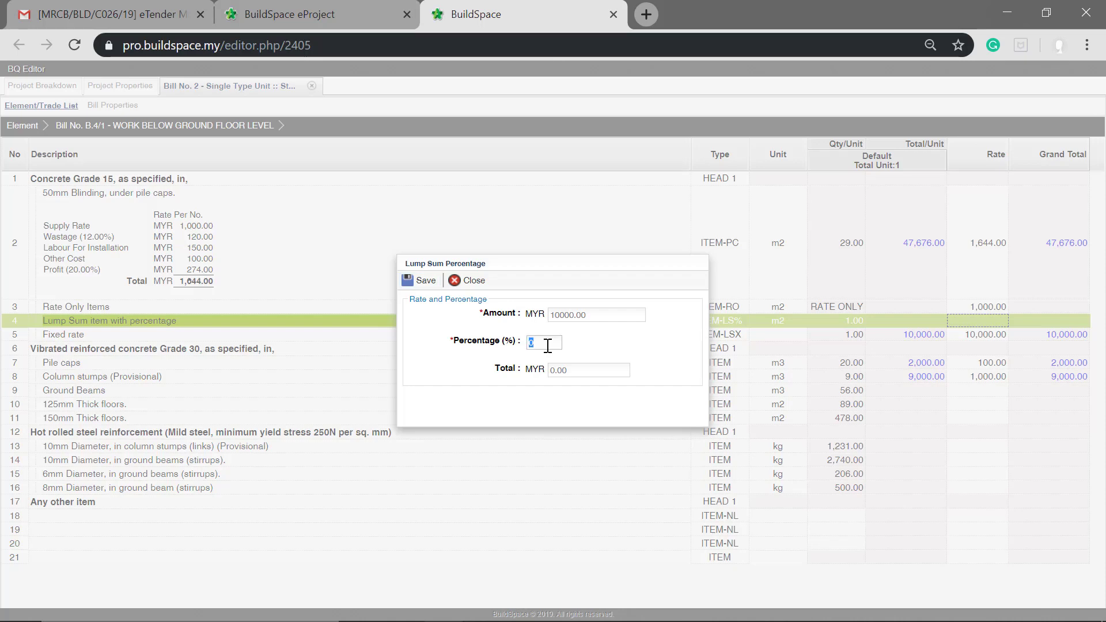
type("50")
left_click(426, 281)
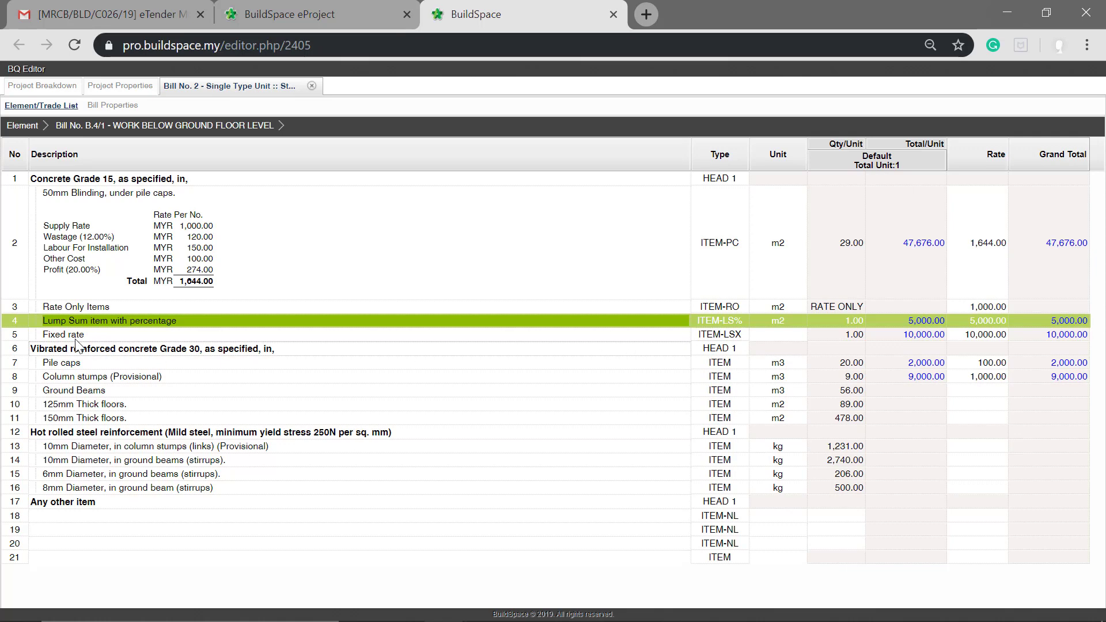
left_click(971, 336)
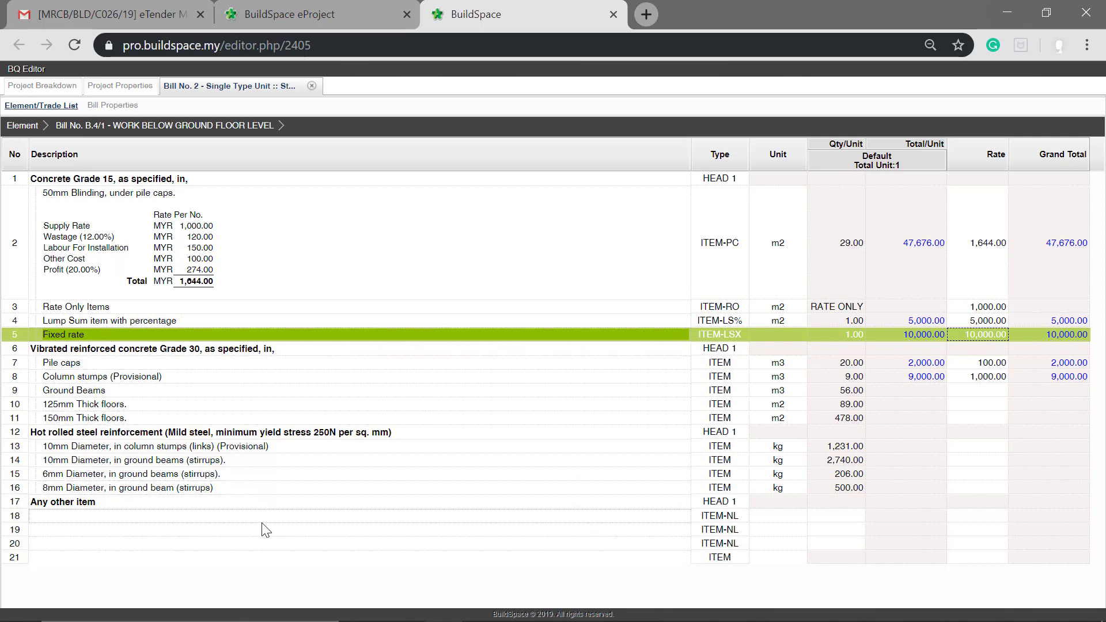
- Enter "key in your description" as the description of the first blank item under Any other item, row 18
left_click(184, 515)
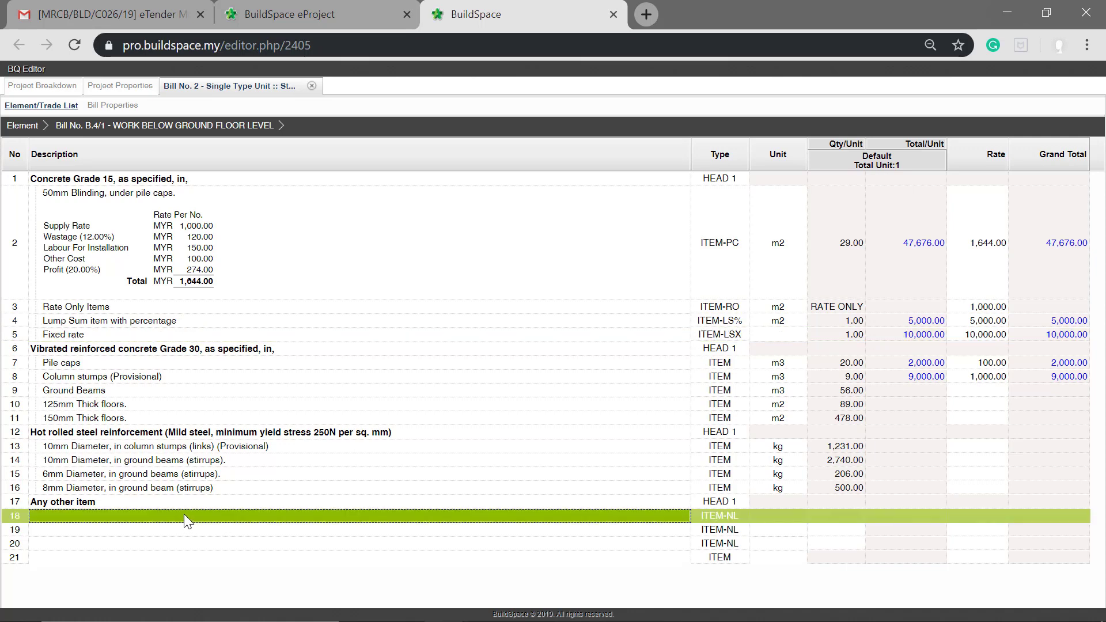
double_click(184, 515)
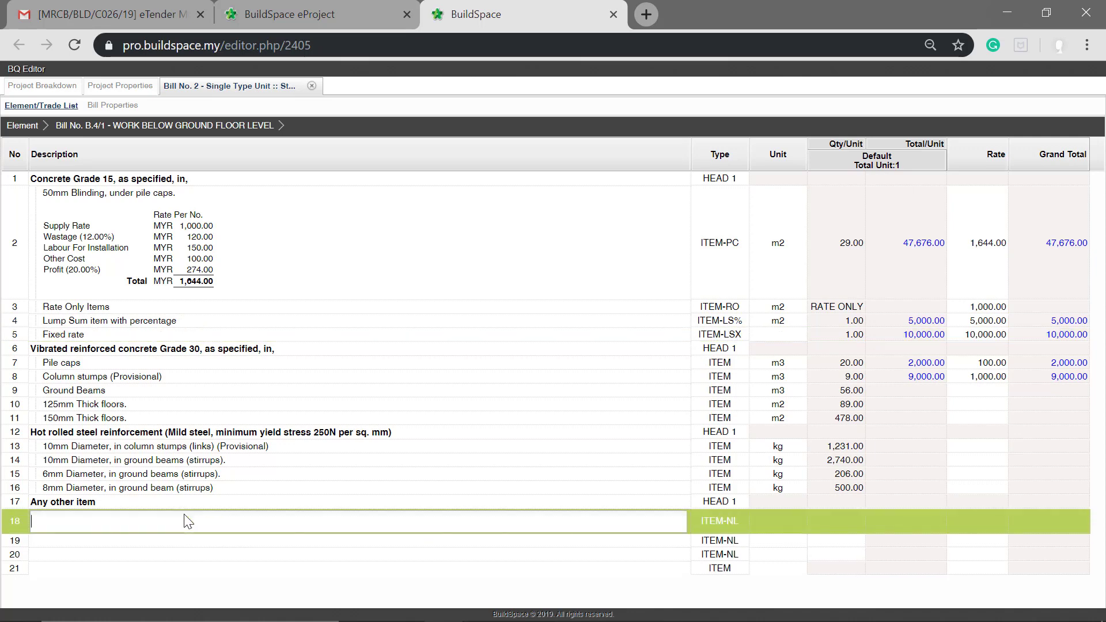
type("key in your description")
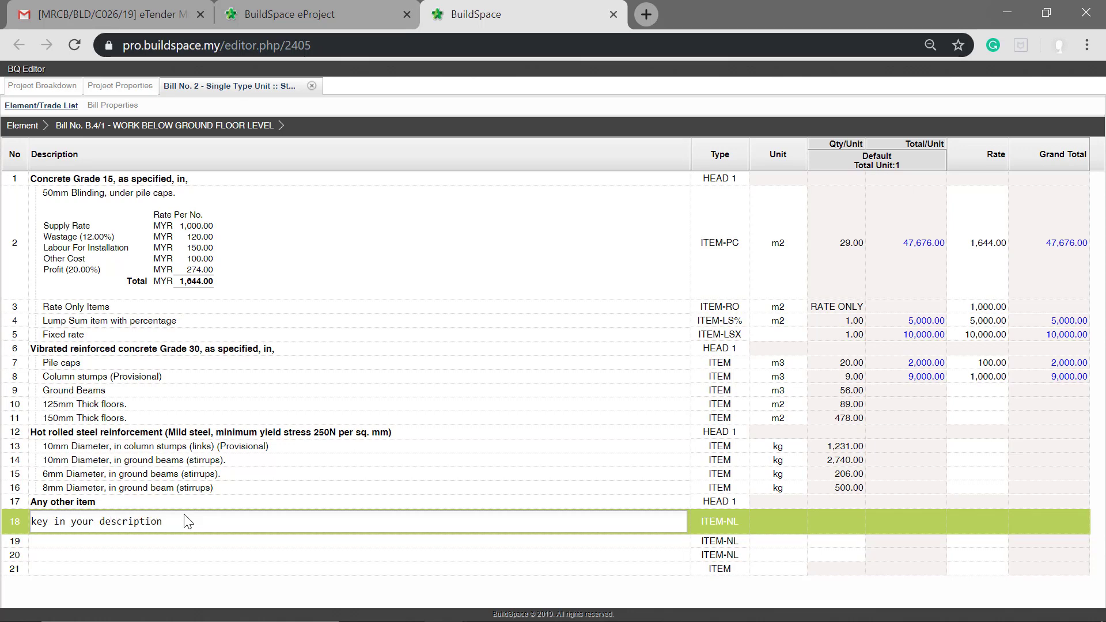
key("Return")
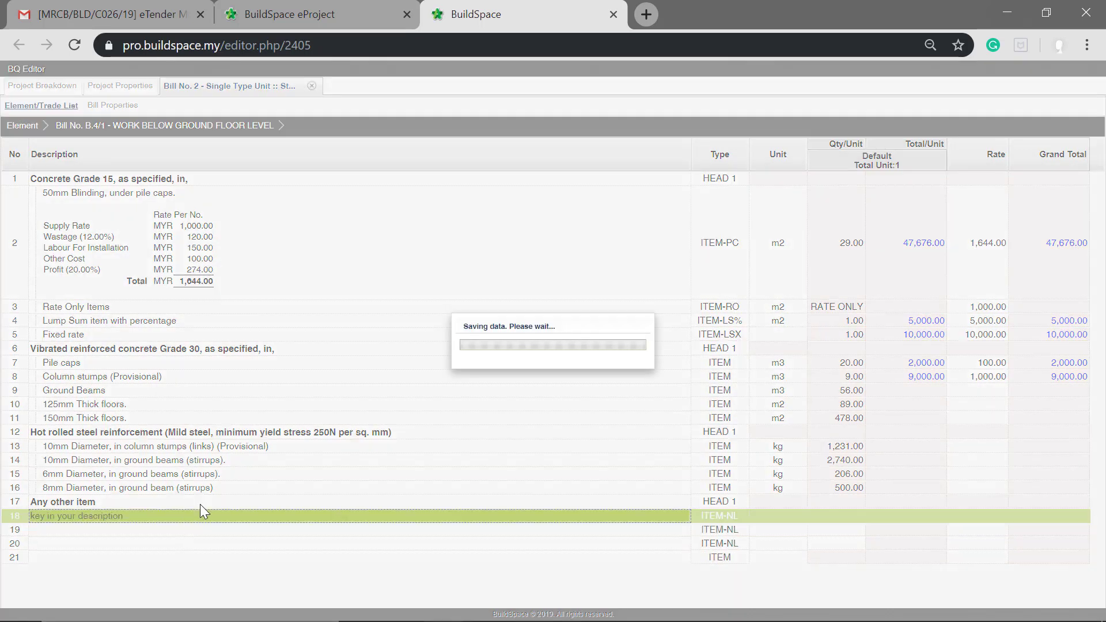
- Set the unit of the new item in row 18 to m2
left_click(779, 514)
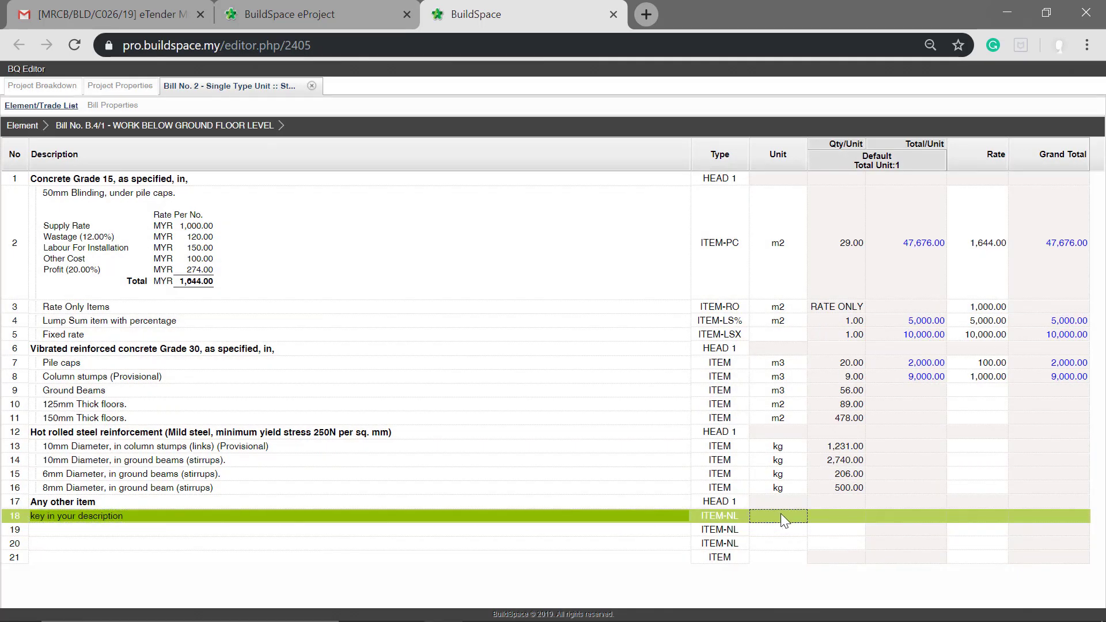
double_click(779, 514)
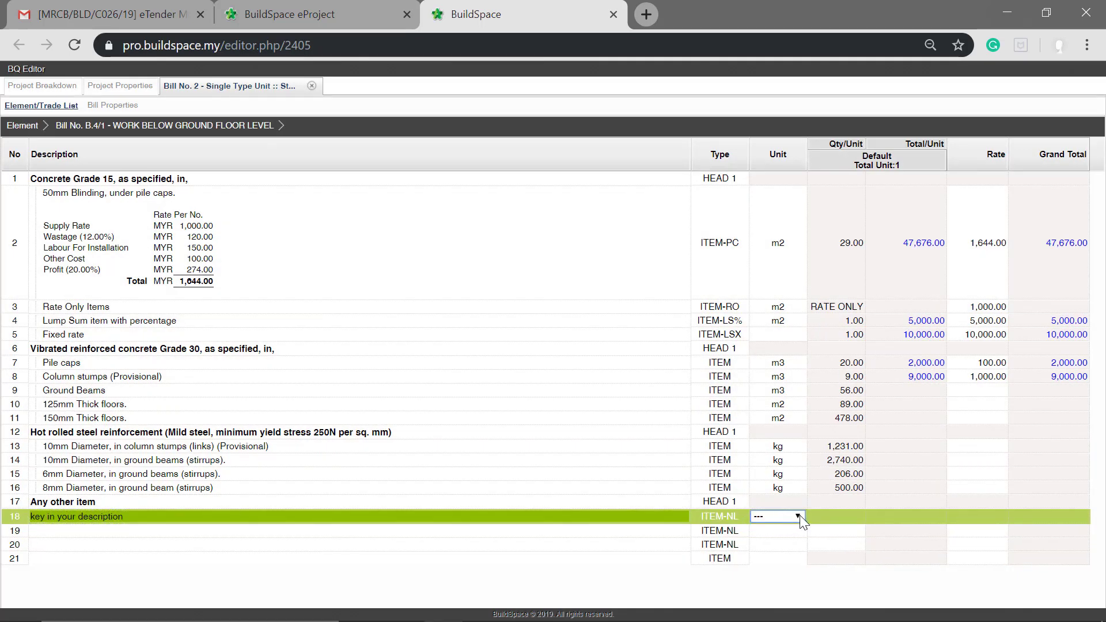
left_click(799, 516)
scroll(780, 488, "down", 3)
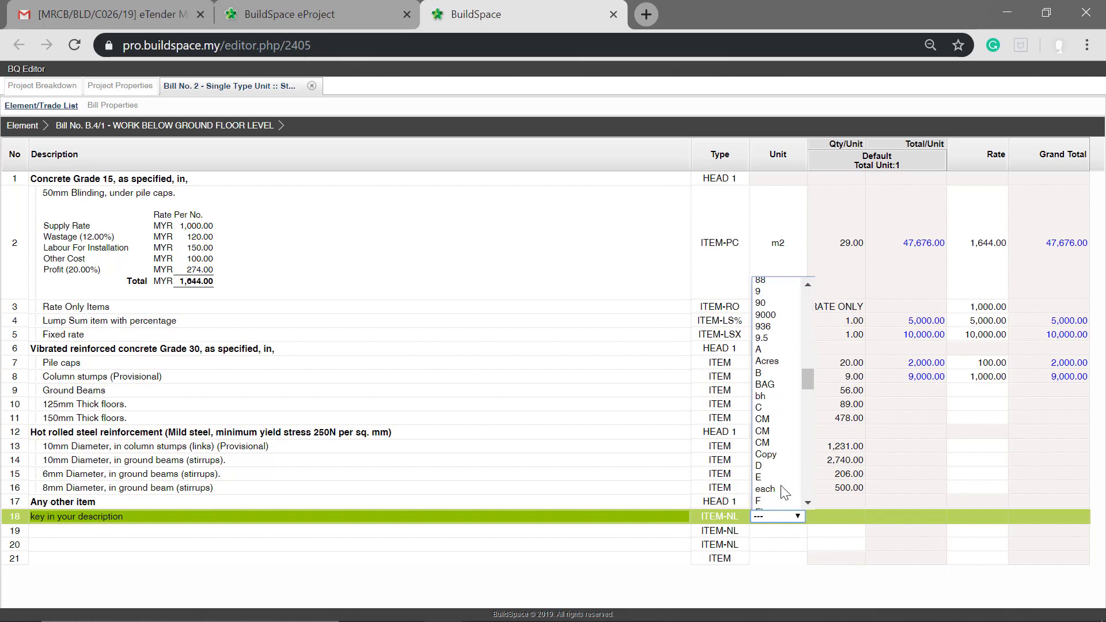
scroll(777, 446, "down", 3)
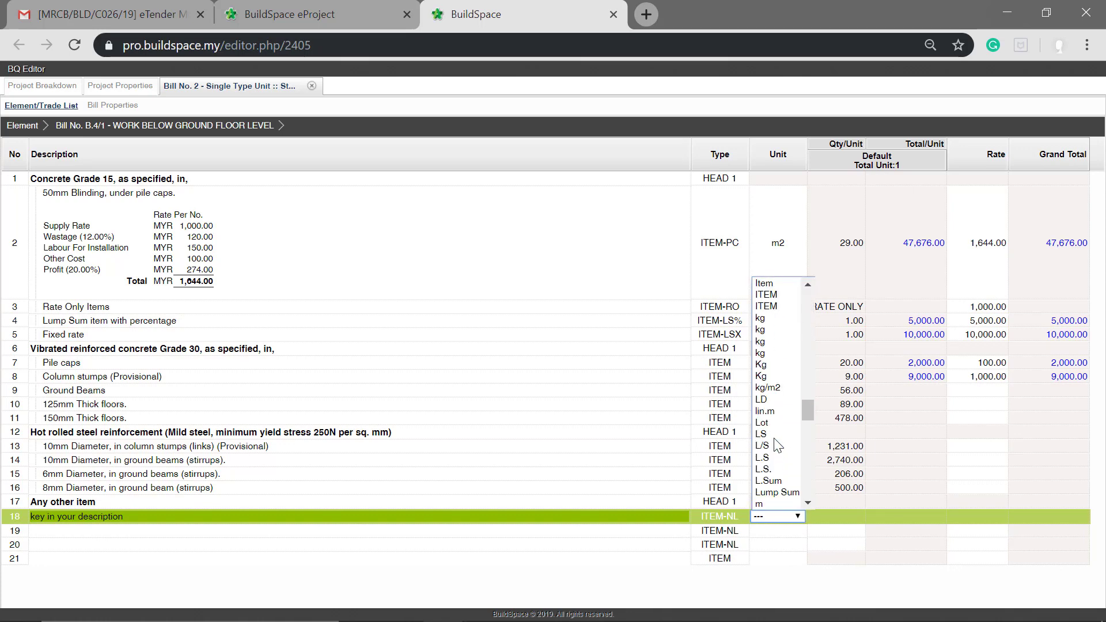
scroll(774, 447, "down", 3)
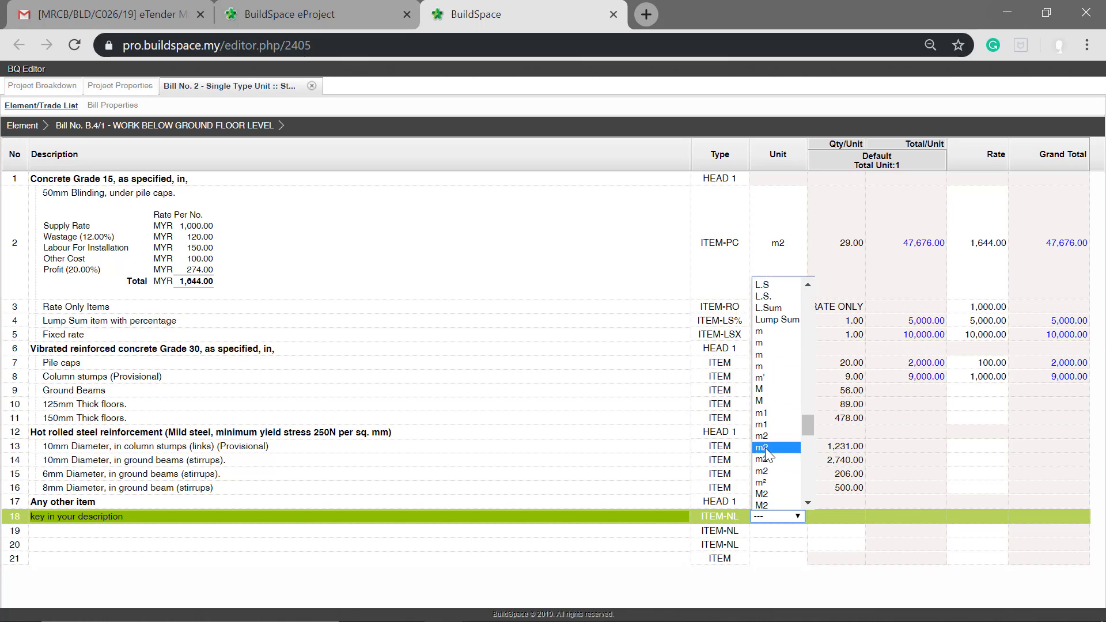
left_click(768, 452)
- Give the new item in row 18 a quantity of 20 and a rate of 1000
left_click(855, 517)
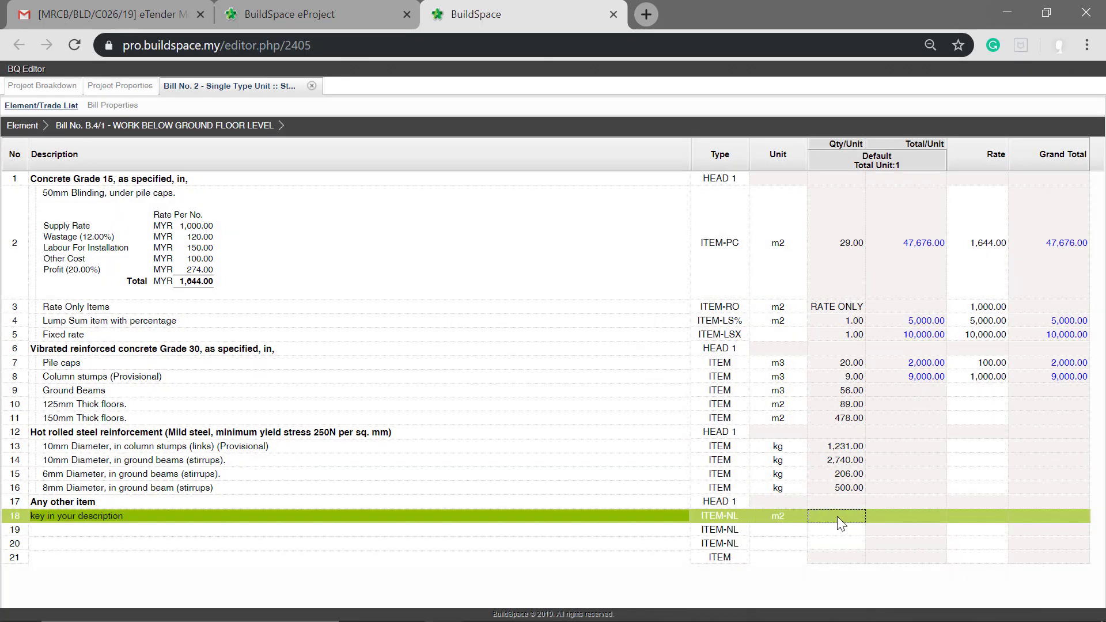
left_click(837, 516)
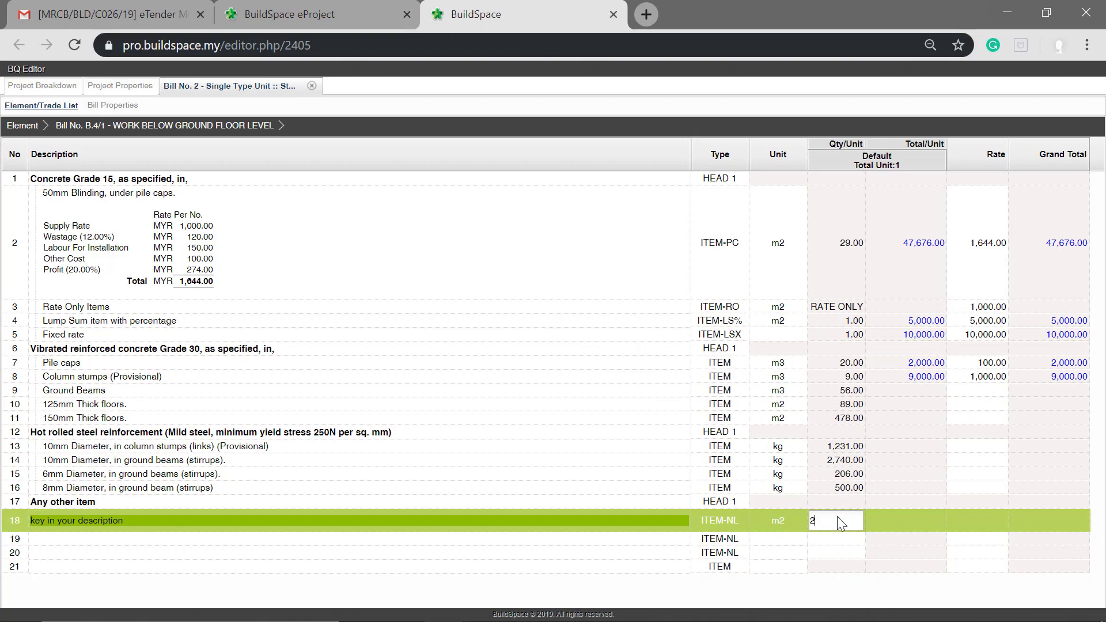
key("Return")
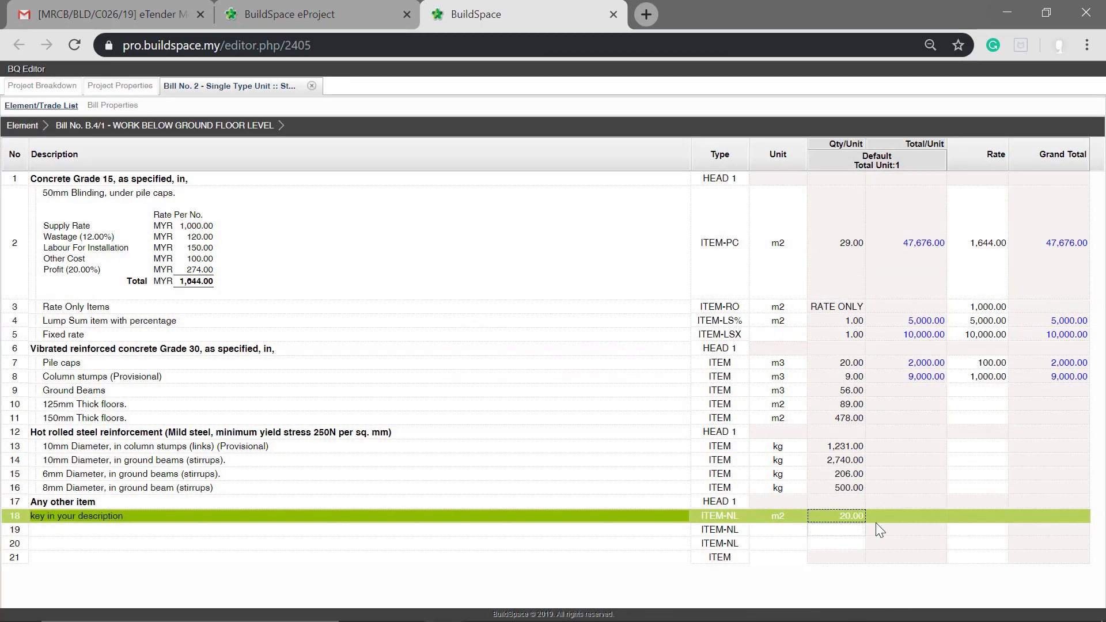
left_click(995, 518)
left_click(995, 518)
type("1000")
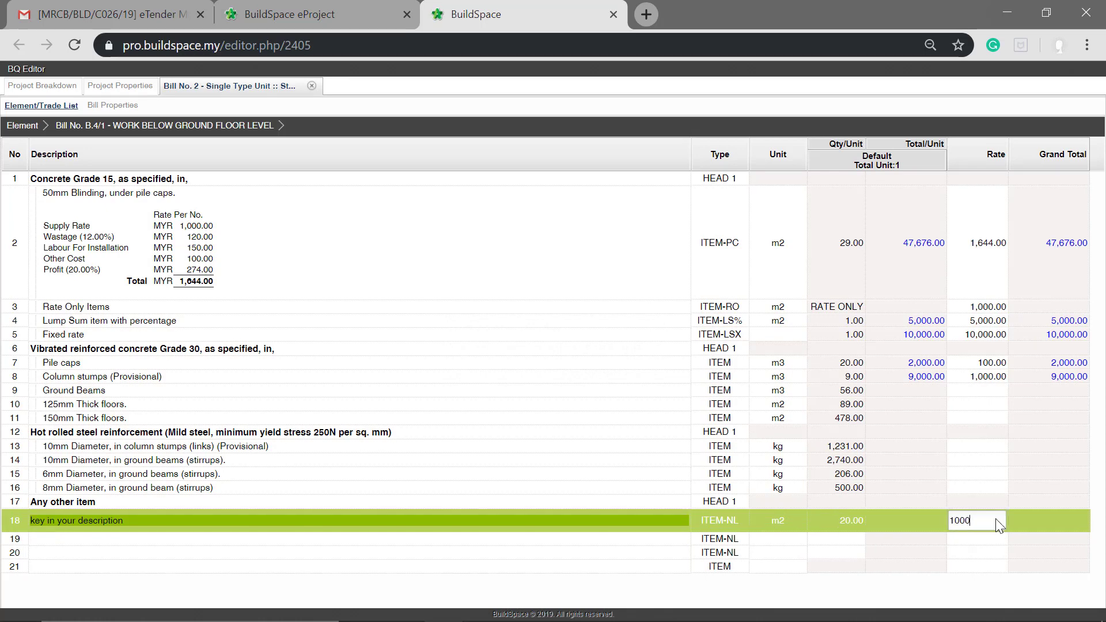
key("Return")
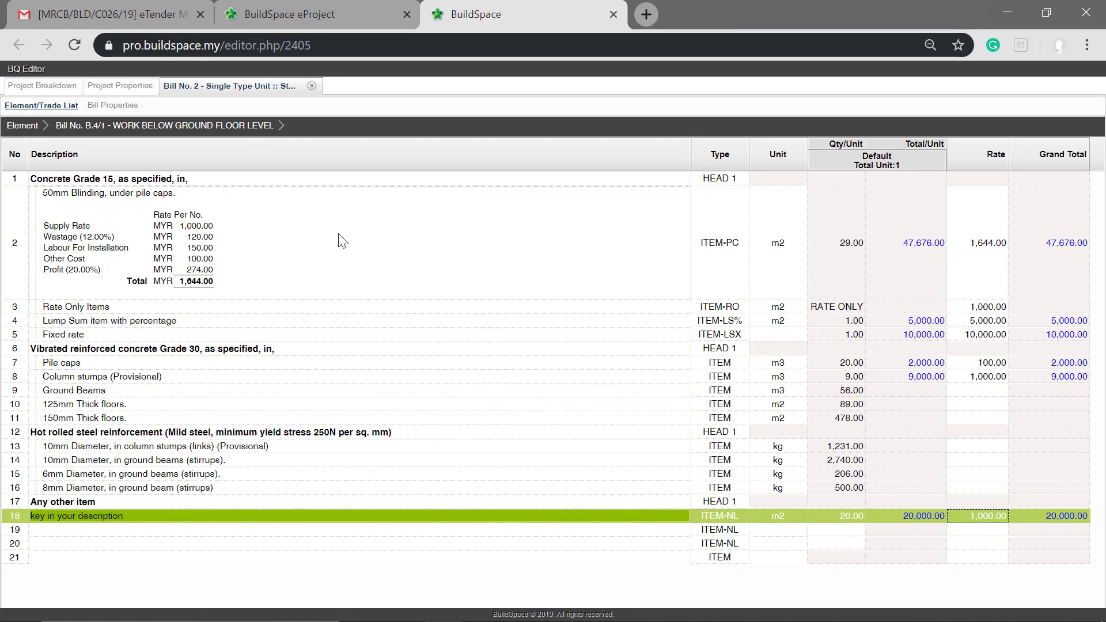
- Set the rate to 100 for Ground Beams, 125mm and 150mm Thick floors, and 10mm Diameter, in column stumps (links) (Provisional)
double_click(1006, 390)
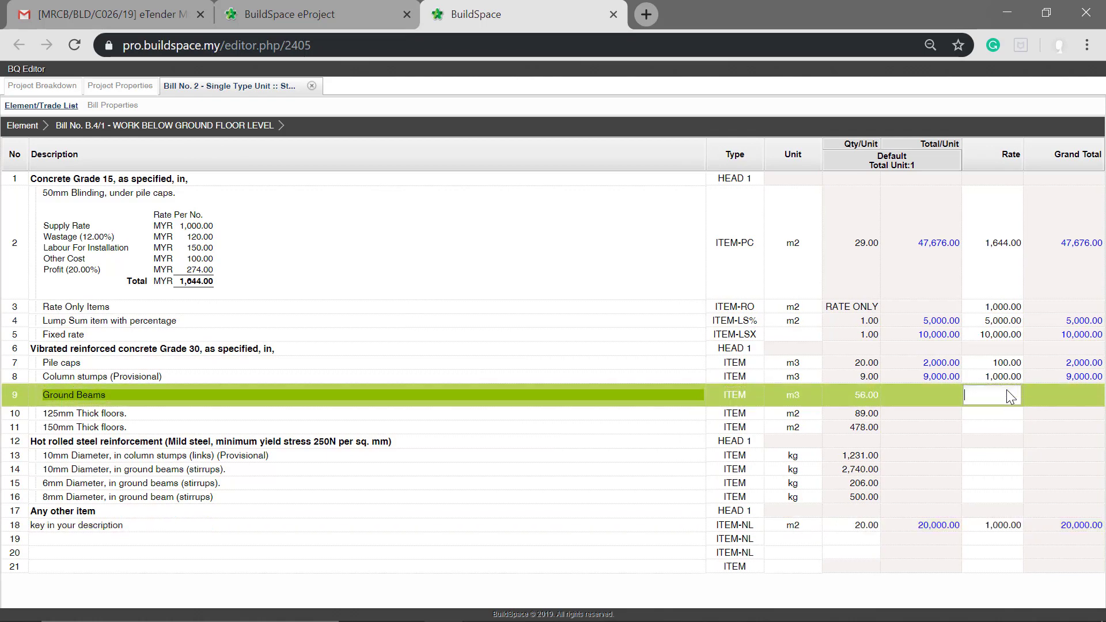
type("100")
key("Return")
type("100")
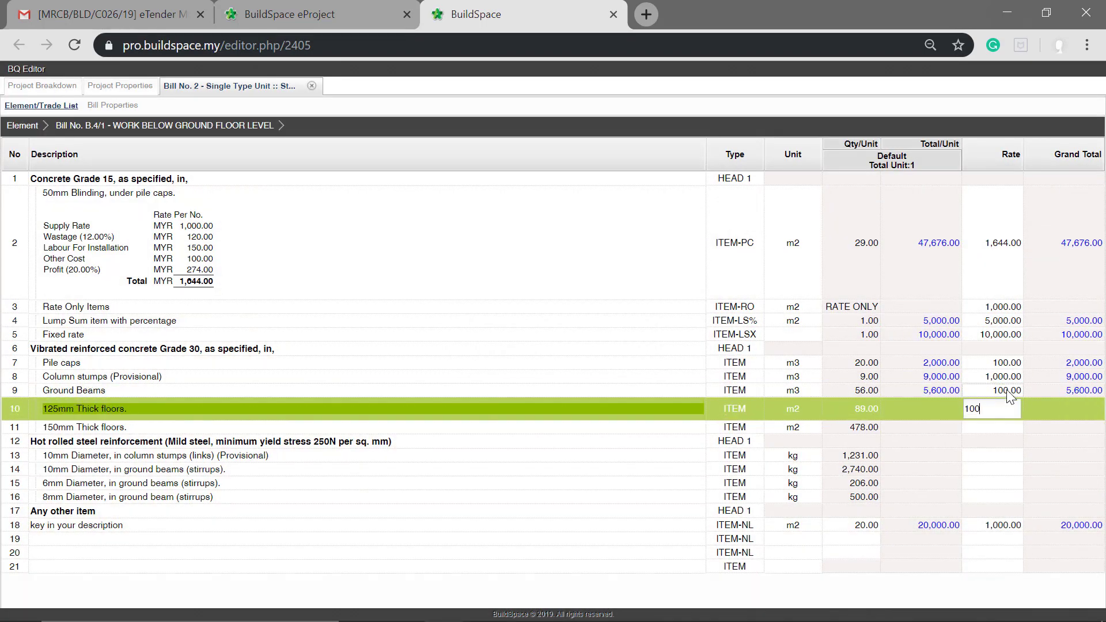
key("Return")
type("100")
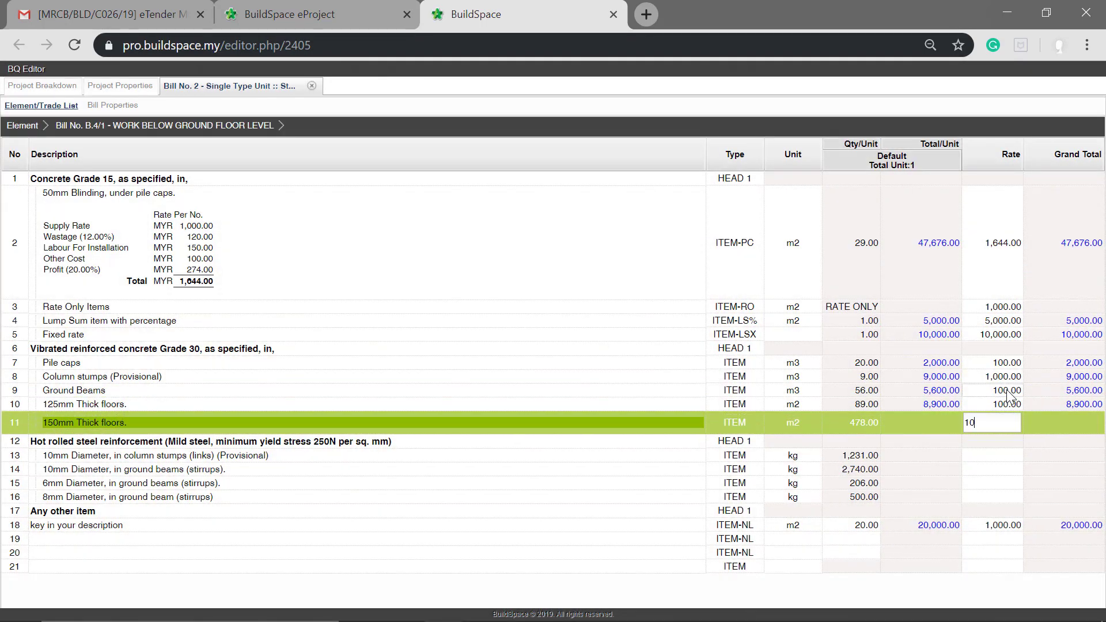
key("Return")
key("Down")
type("1")
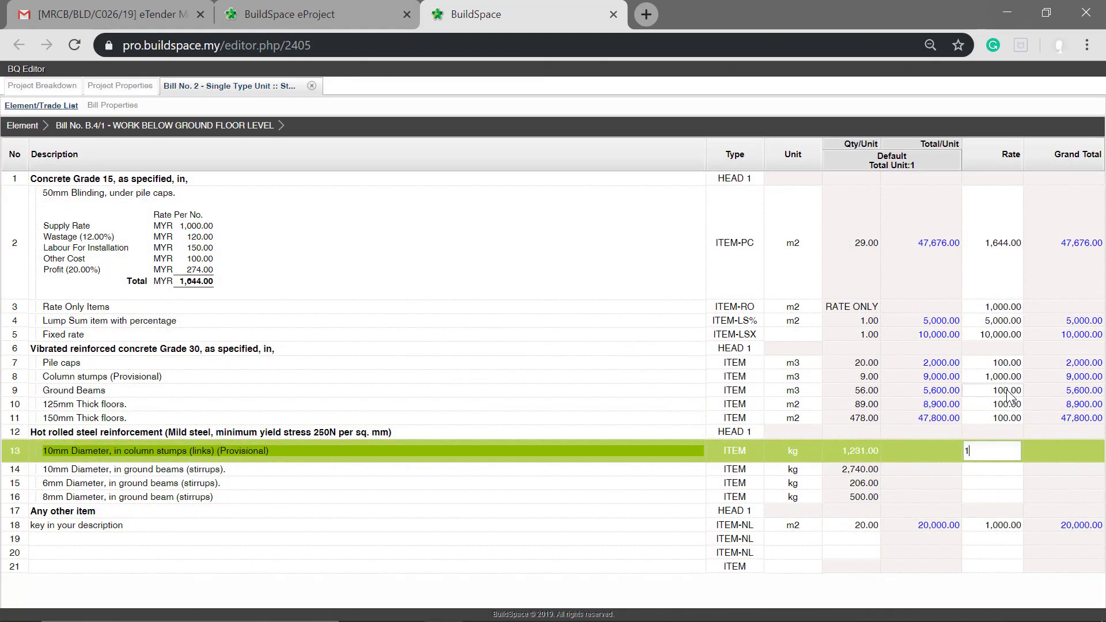
key("Return")
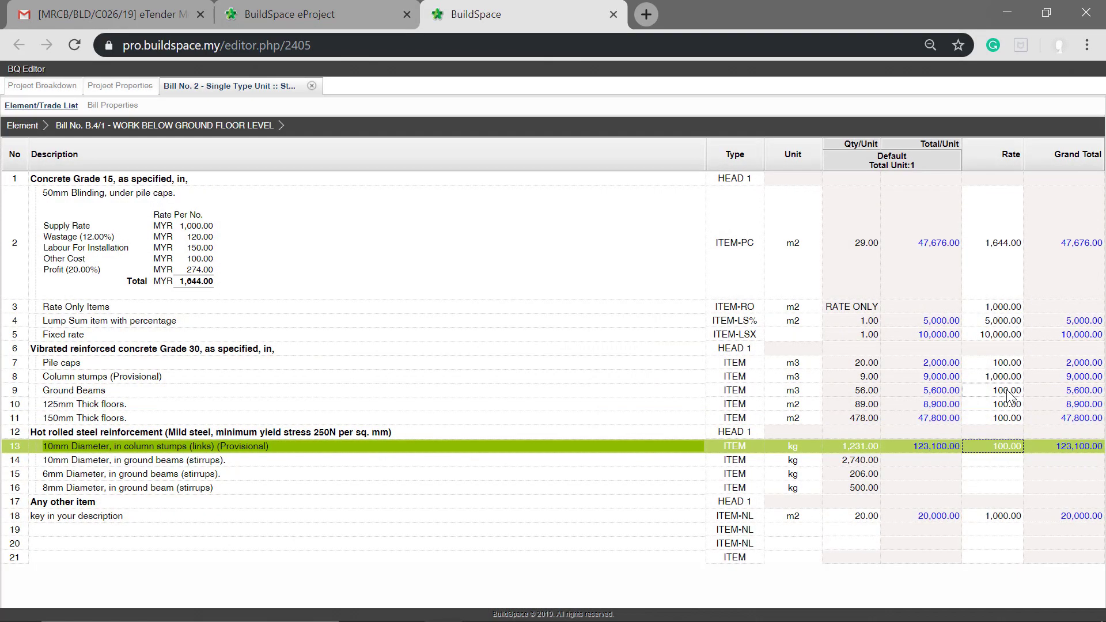
- Set the rate to 100 for the 10mm, 6mm and 8mm Diameter ground beam stirrup items in rows 14 to 16
key("Down")
type("100")
key("Return")
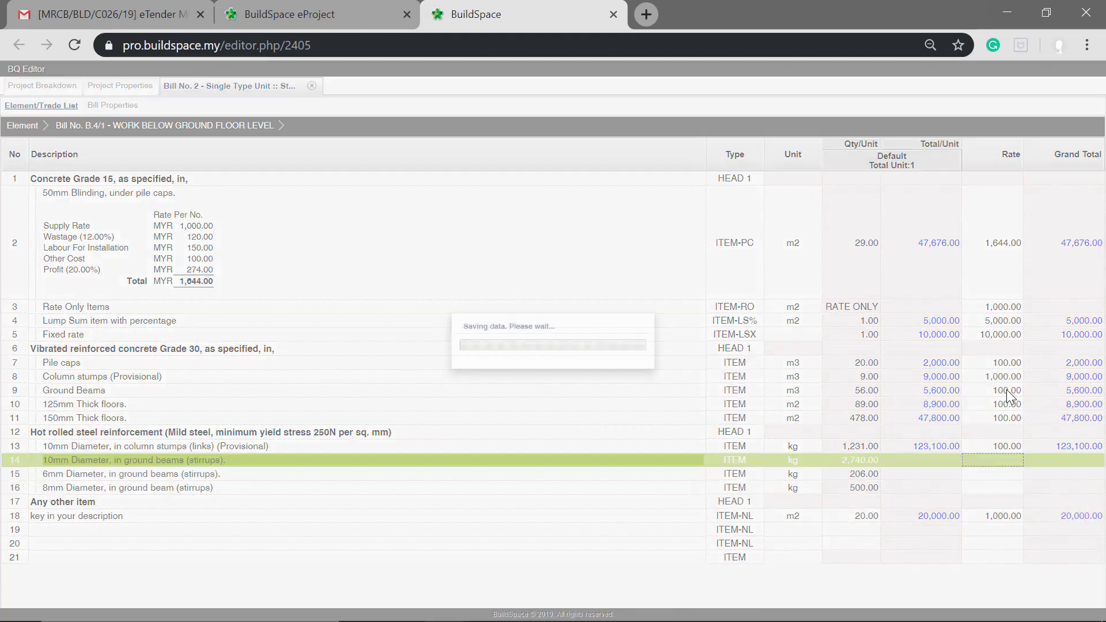
key("Down")
type("100")
key("Return")
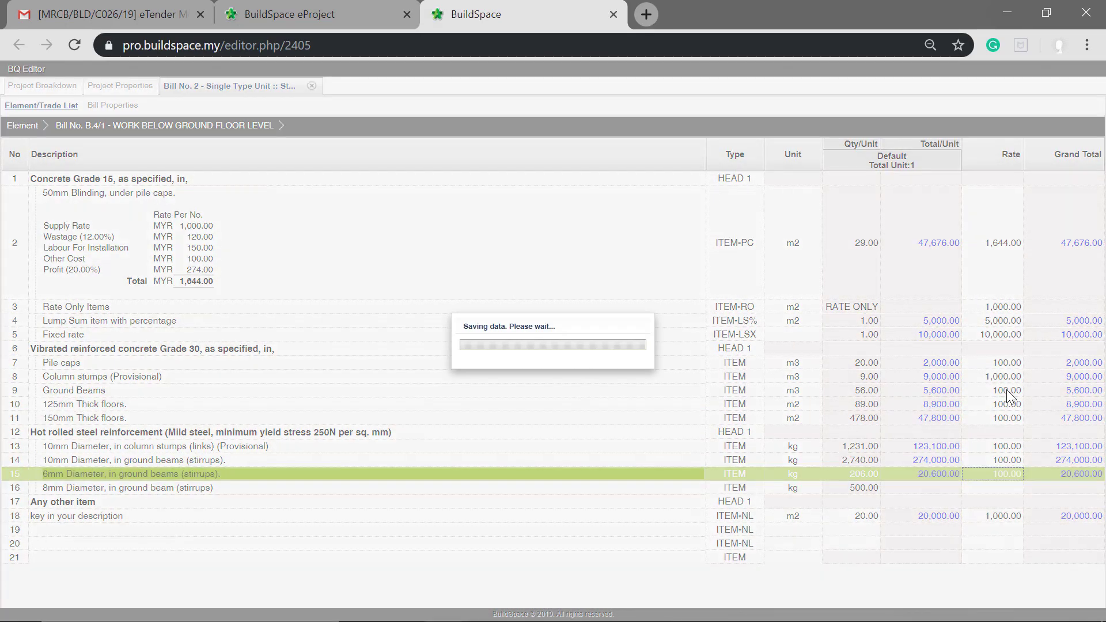
key("Down")
type("100")
key("Return")
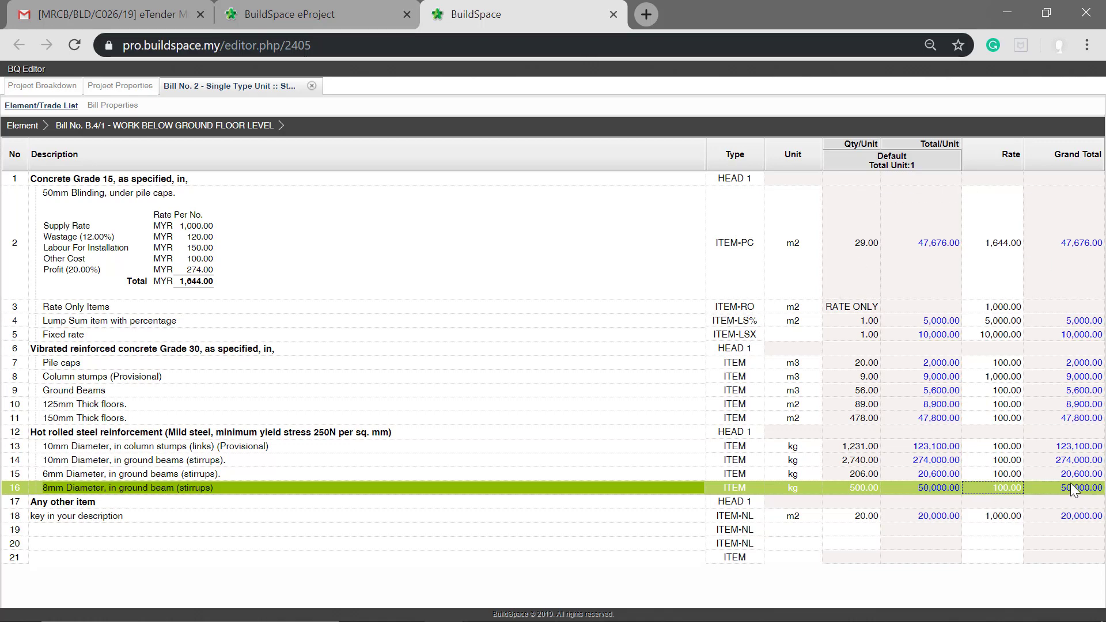
- Return to the element list, print all elements of Bill No. 2 with price, and review the PDF before closing it
left_click(40, 128)
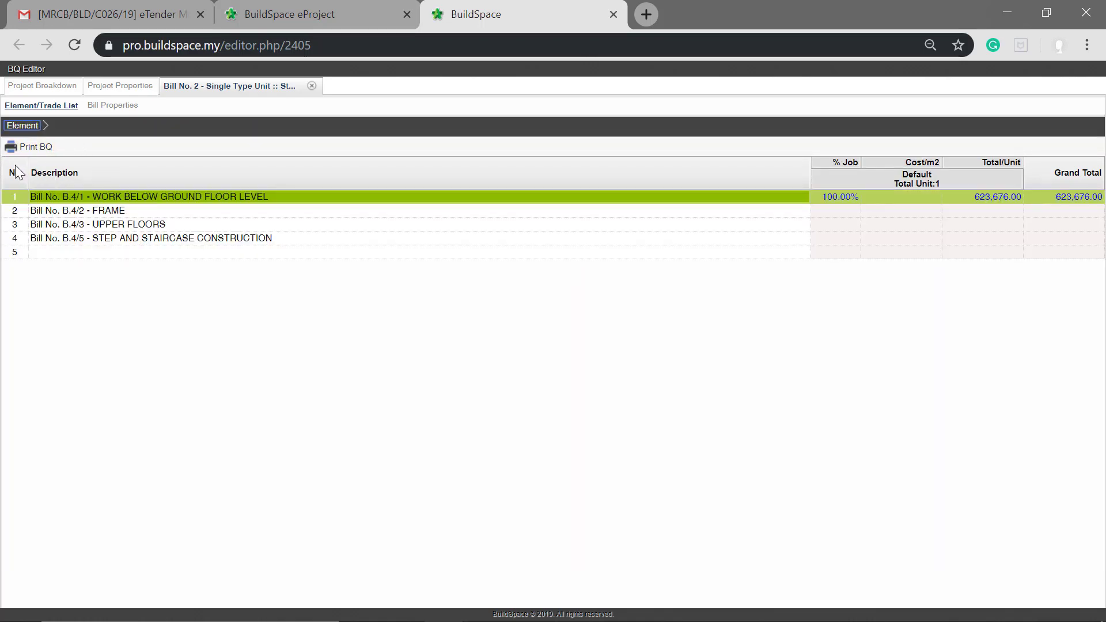
left_click(50, 151)
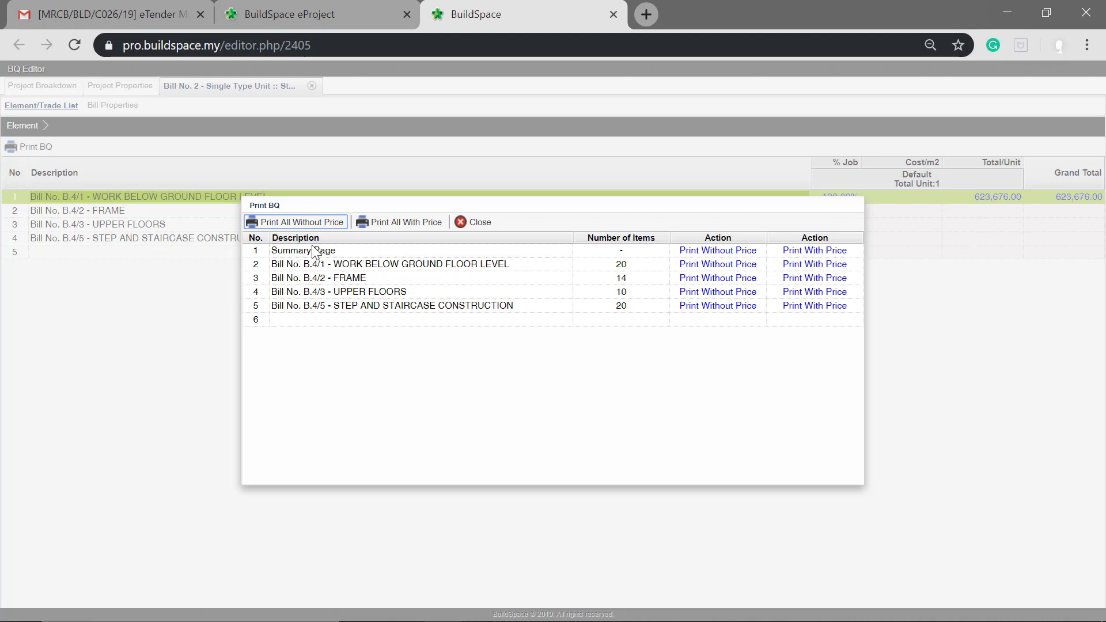
left_click(426, 224)
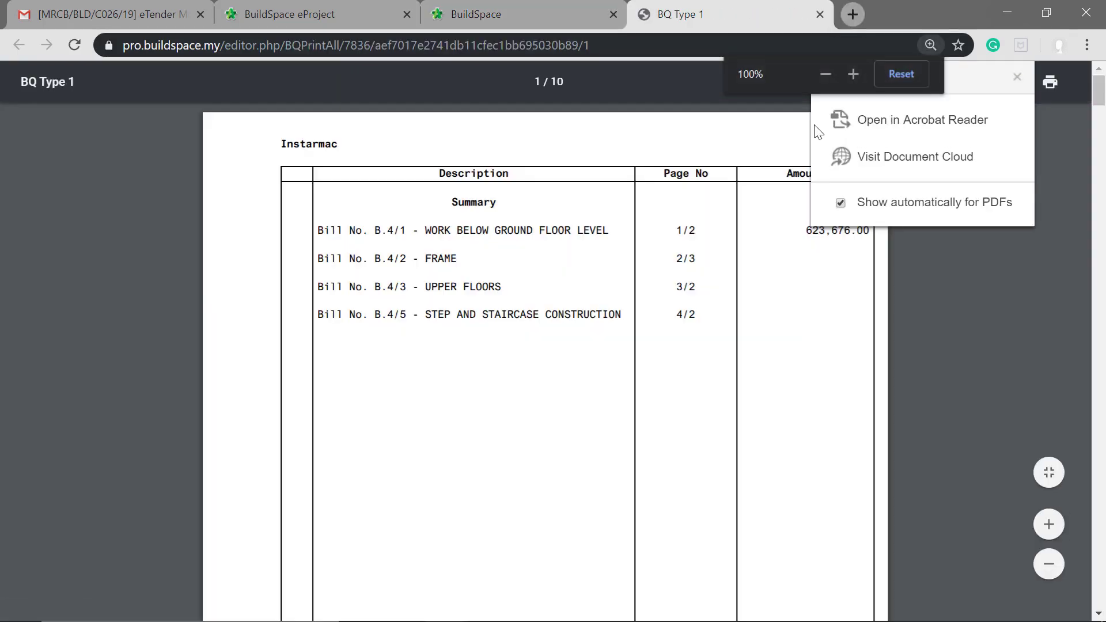
left_click(1016, 77)
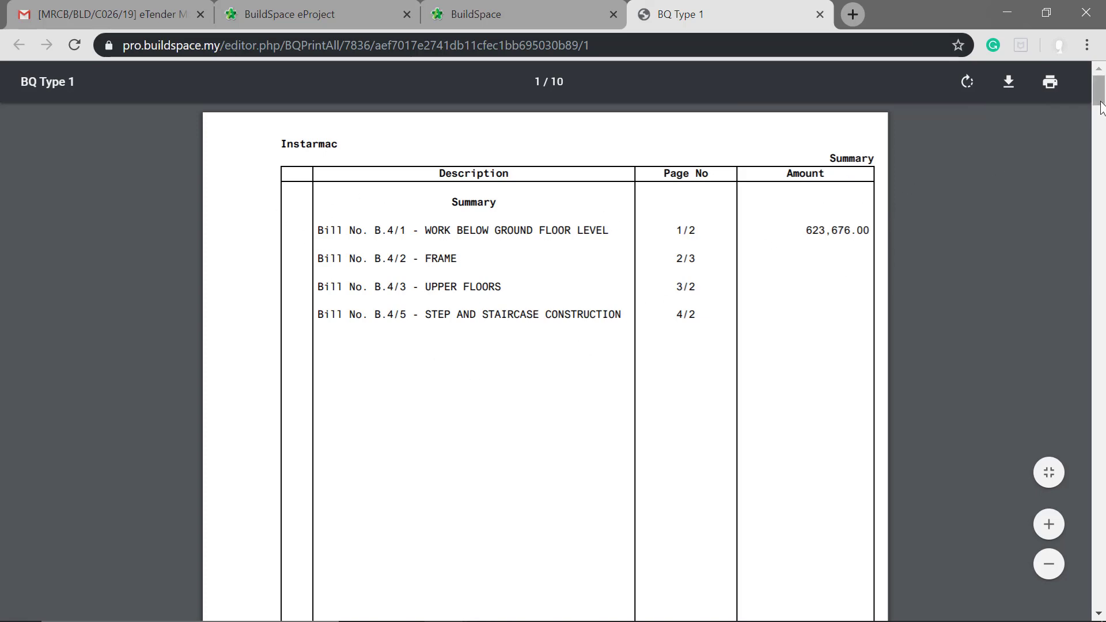
left_click_drag(1098, 89, 1099, 173)
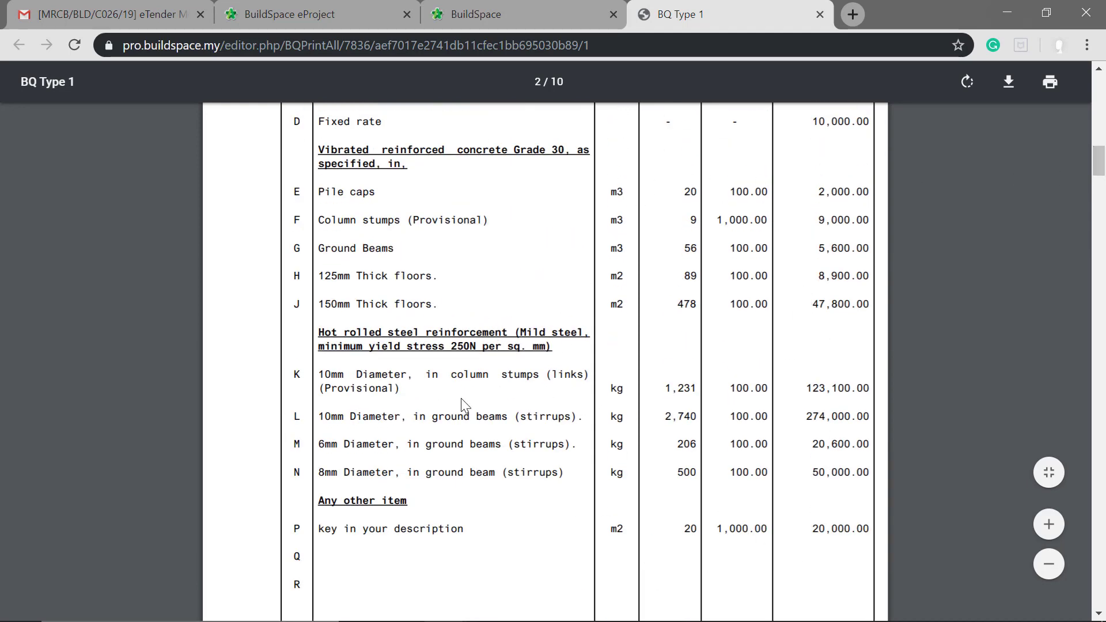
scroll(464, 389, "down", 3)
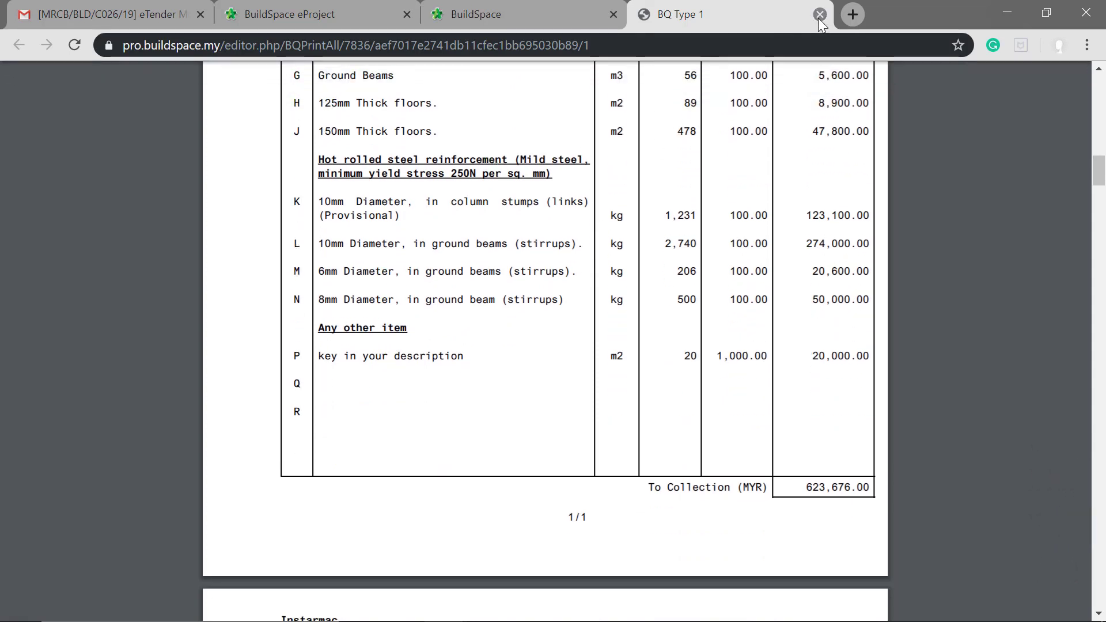
left_click(818, 14)
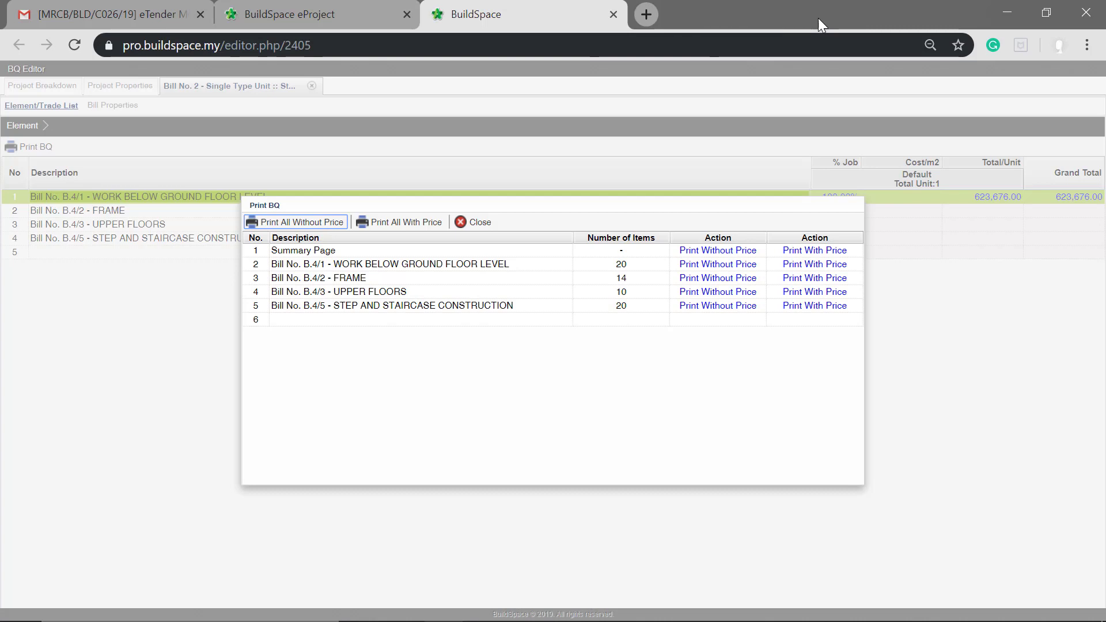
left_click(490, 229)
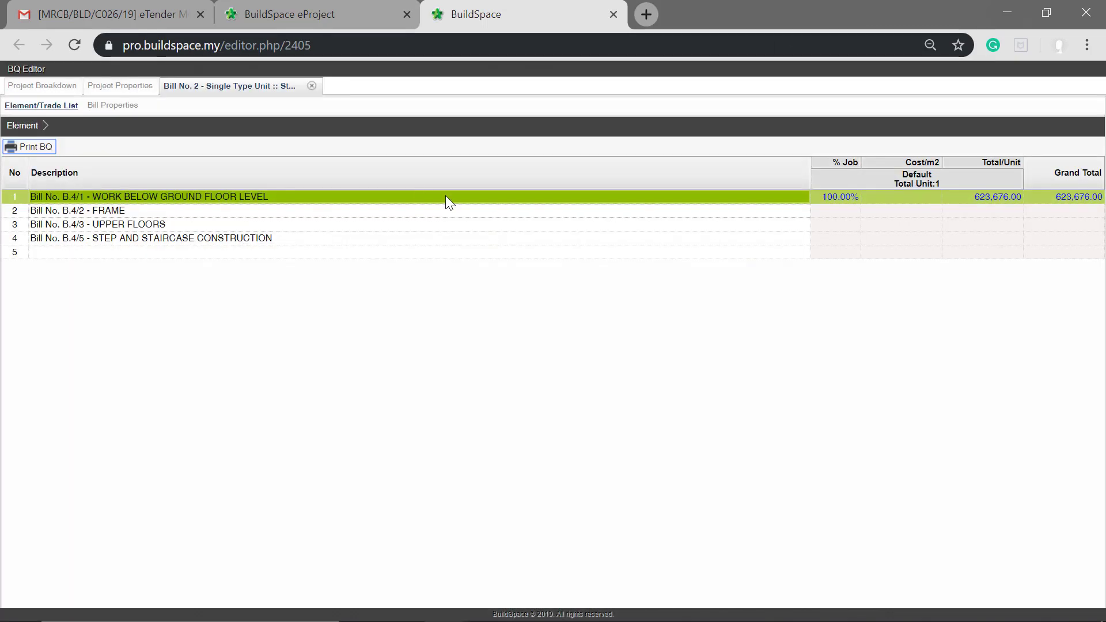
- Reload the project breakdown, then print the finalized BQ of Bill No. 2 - Single Type Unit and review its pages
left_click(40, 91)
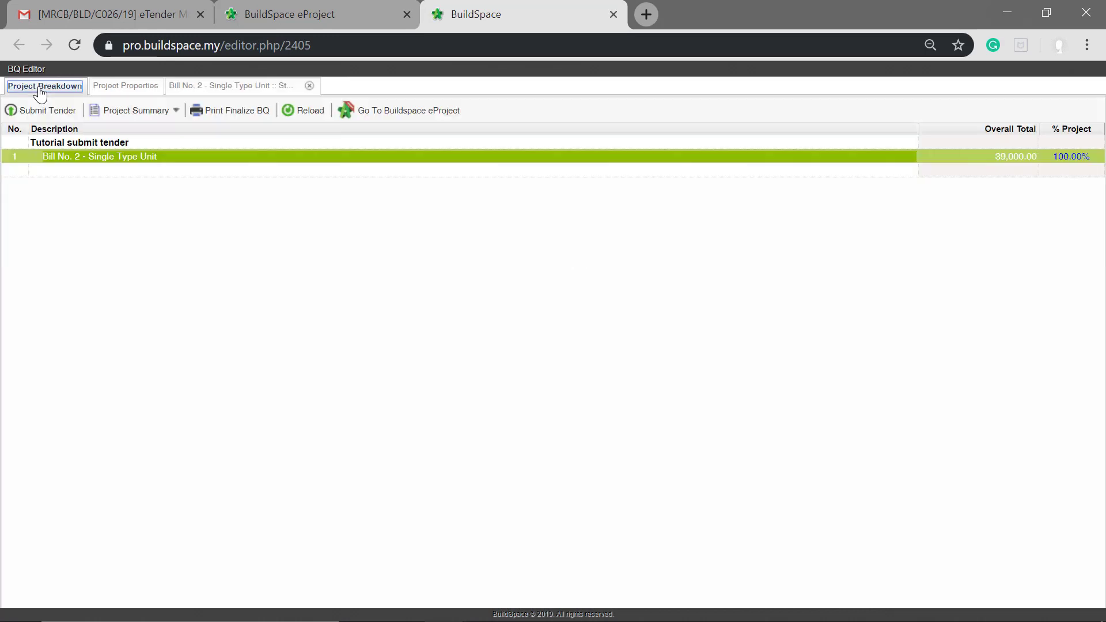
left_click(320, 115)
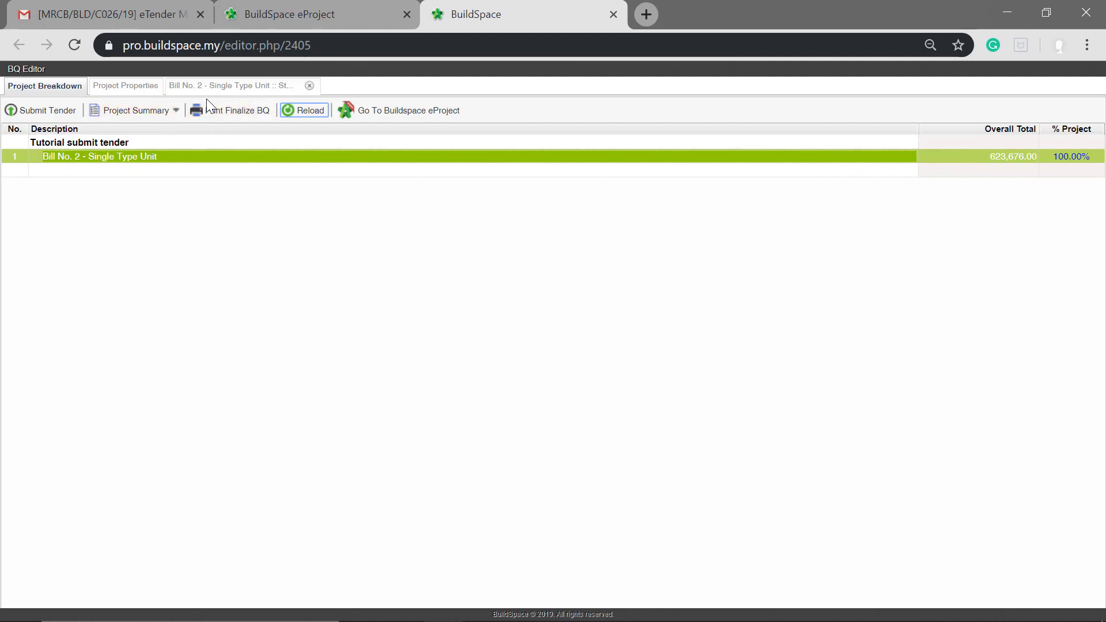
left_click(258, 112)
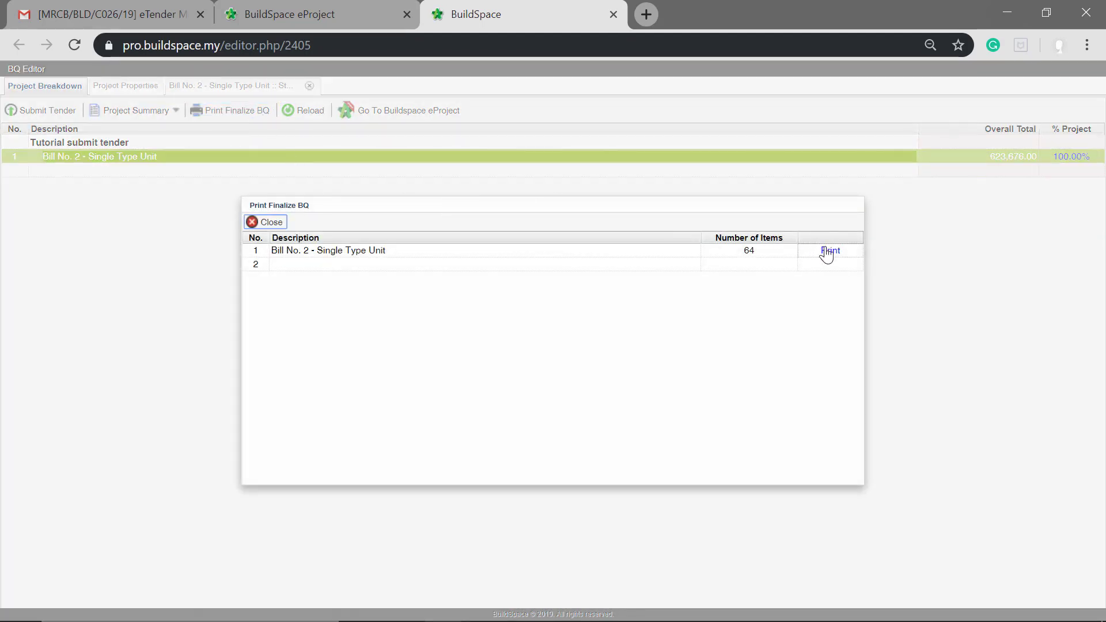
left_click(831, 252)
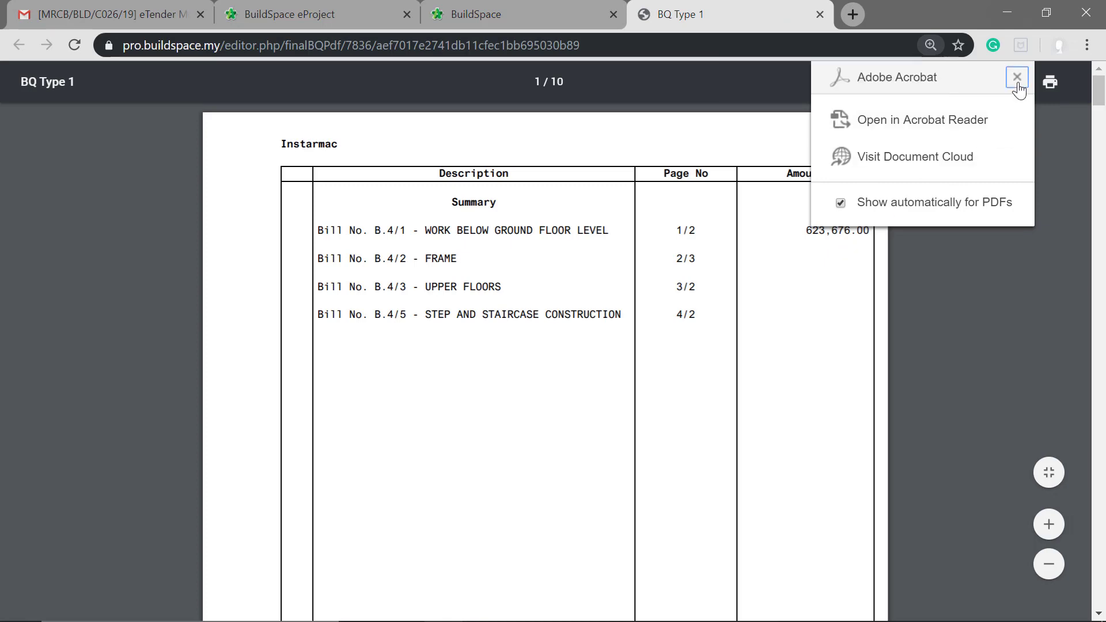
scroll(906, 276, "down", 15)
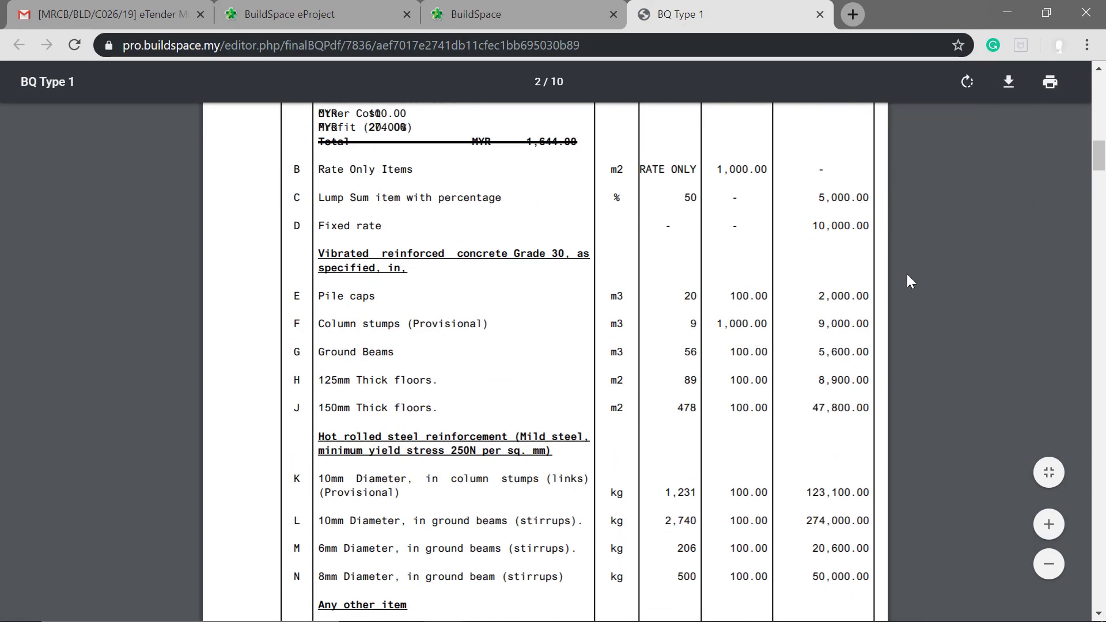
scroll(907, 275, "down", 8)
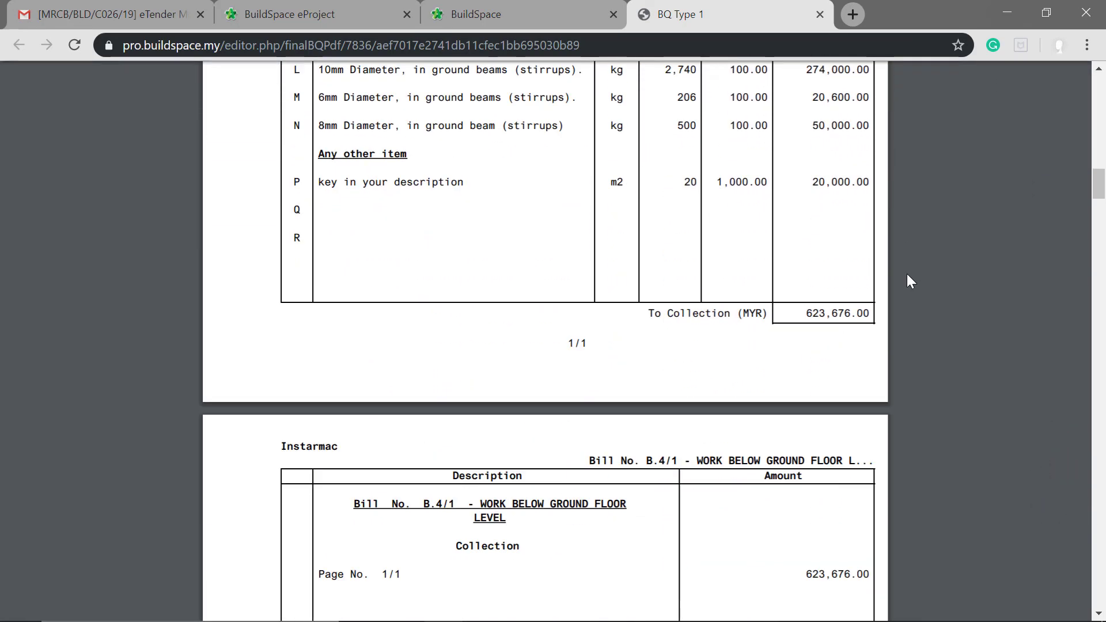
scroll(906, 274, "down", 3)
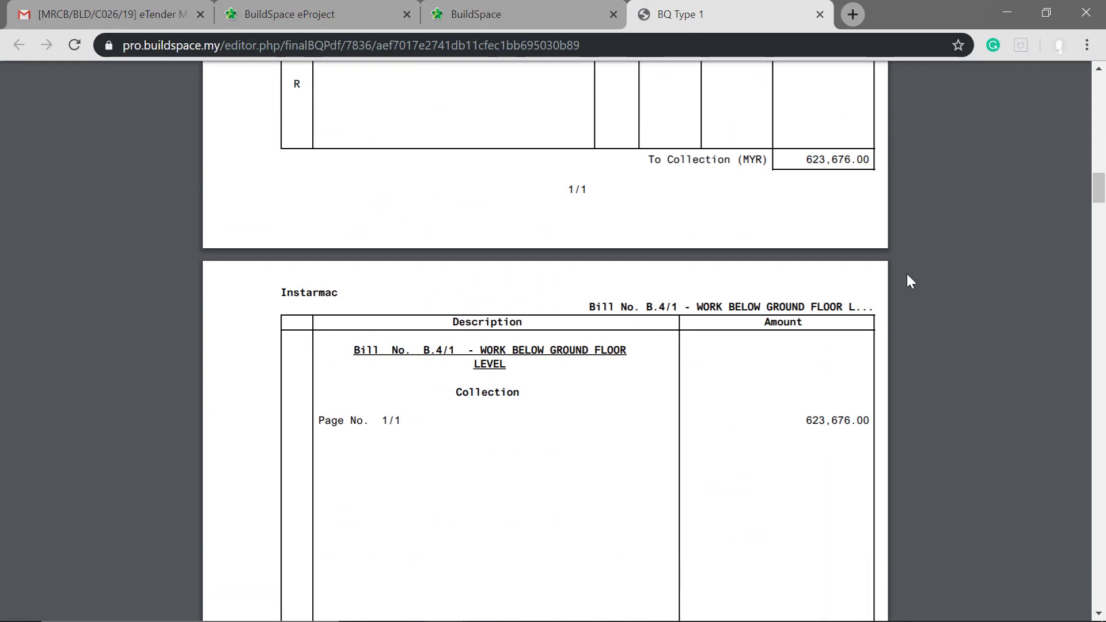
left_click(820, 14)
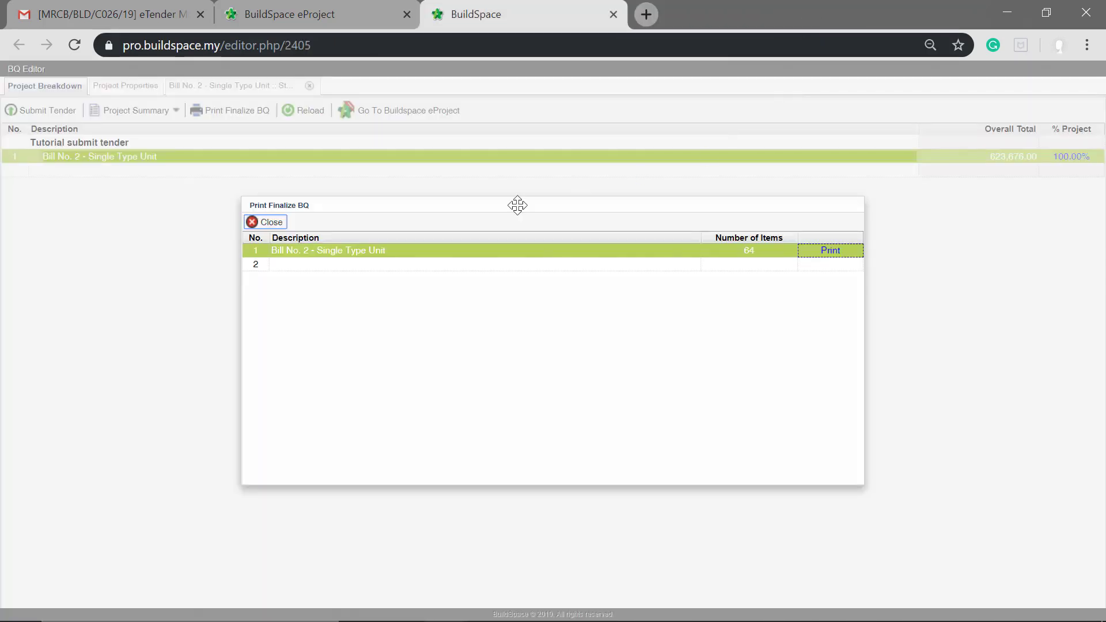
left_click(266, 222)
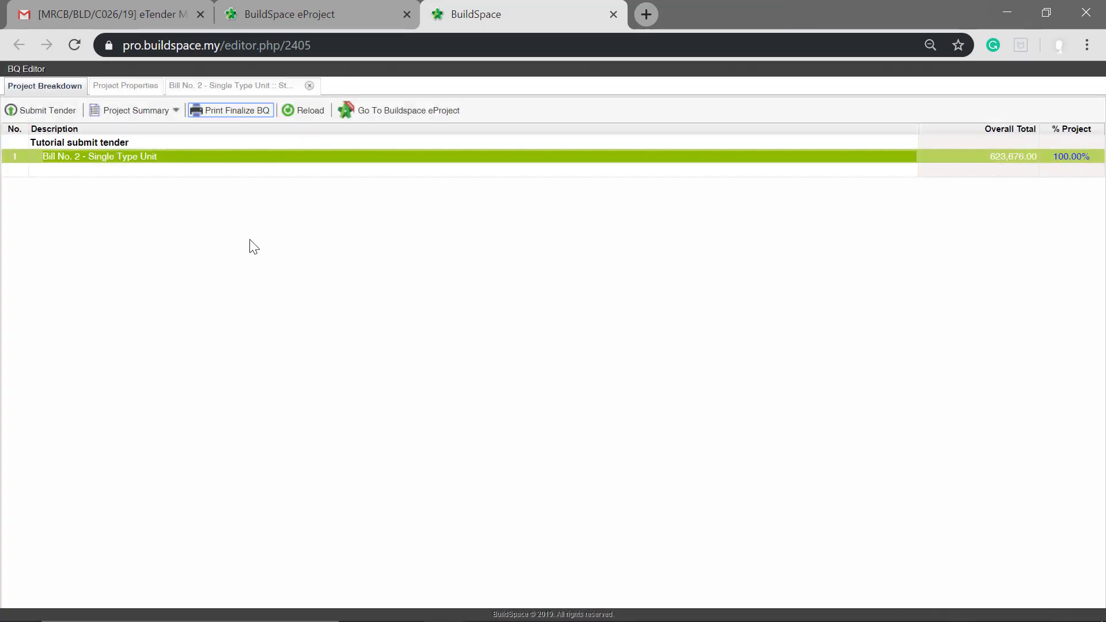
- Print the project summary with price, review the tender summary through its signature section, and close it
left_click(166, 117)
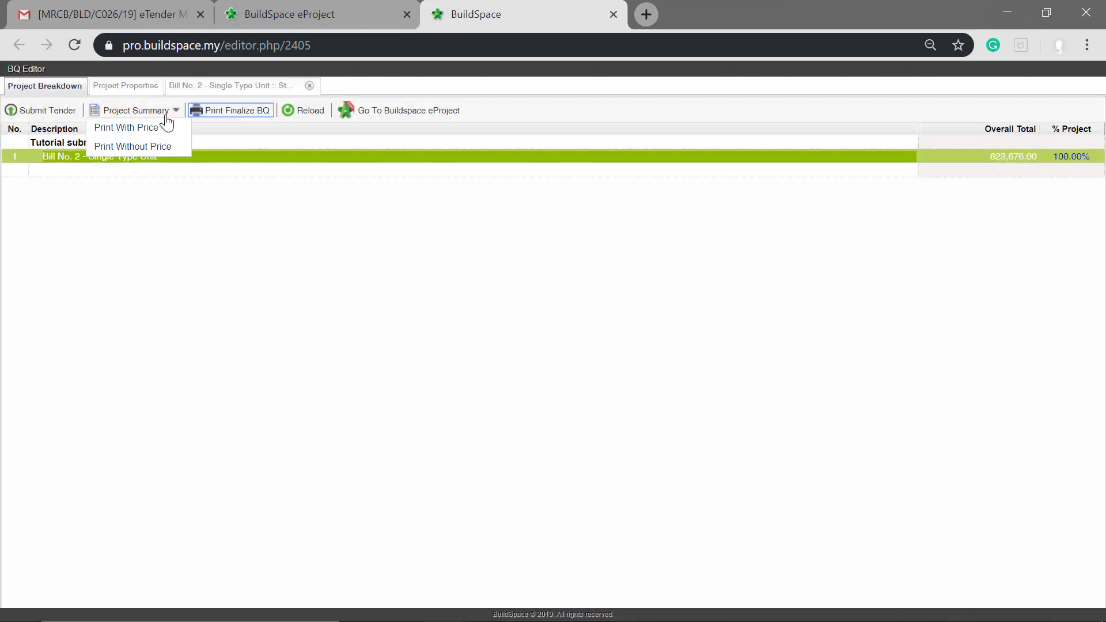
left_click(159, 128)
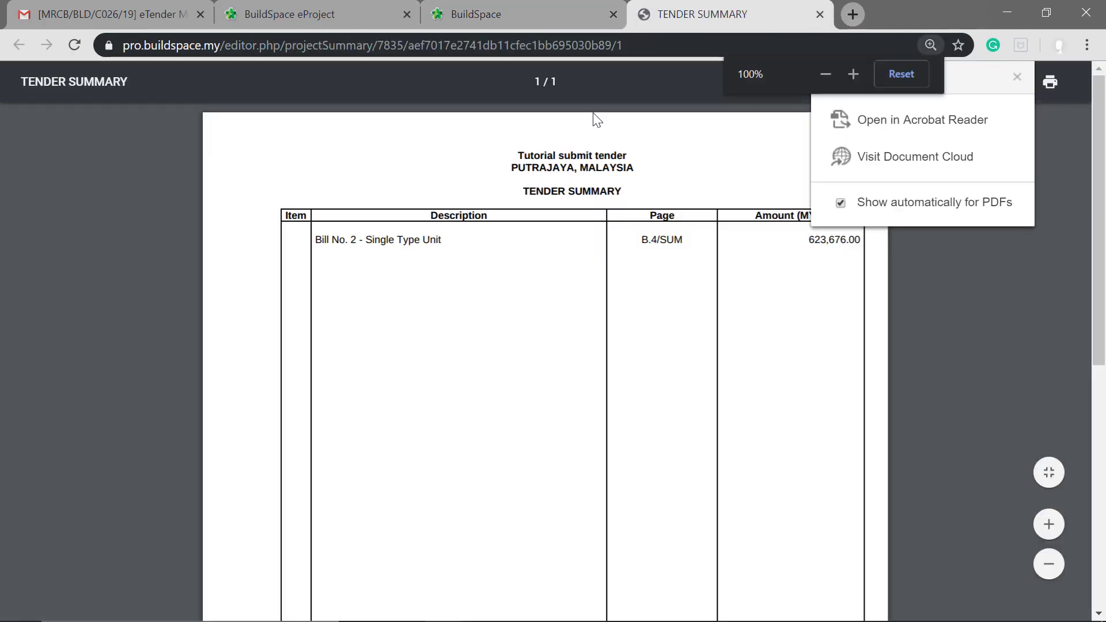
left_click(1016, 77)
scroll(577, 294, "down", 7)
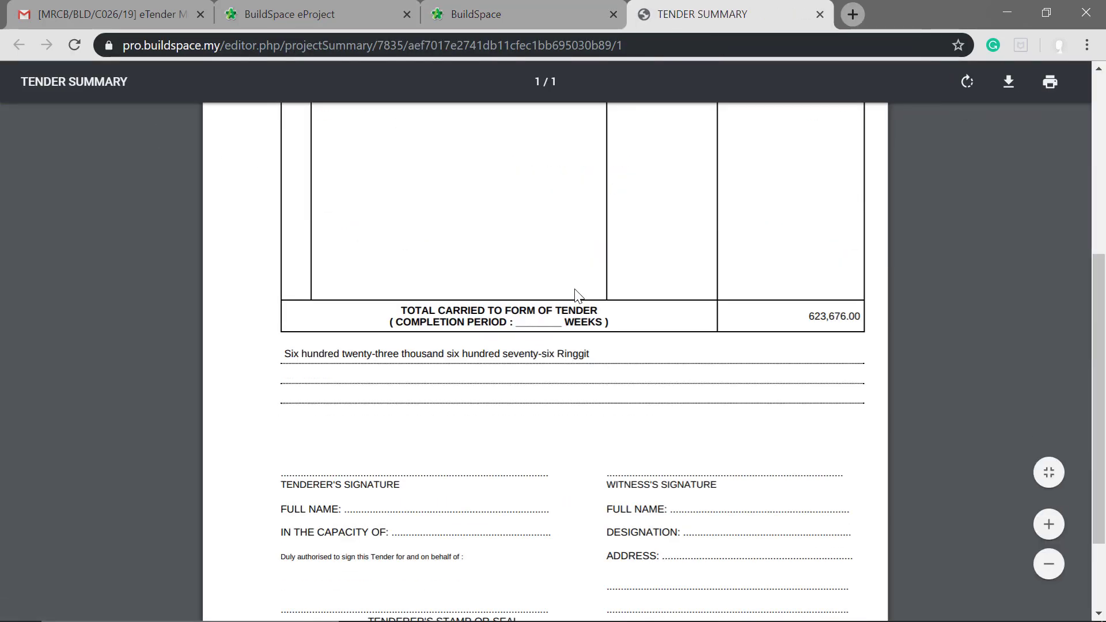
scroll(577, 293, "down", 1)
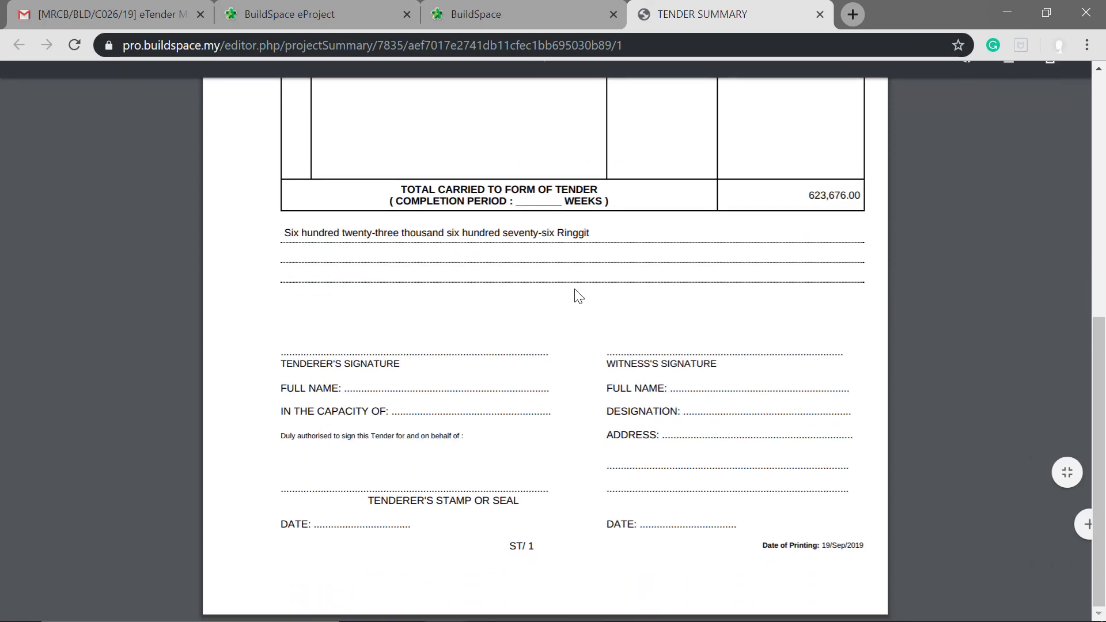
scroll(578, 295, "up", 5)
scroll(577, 294, "up", 4)
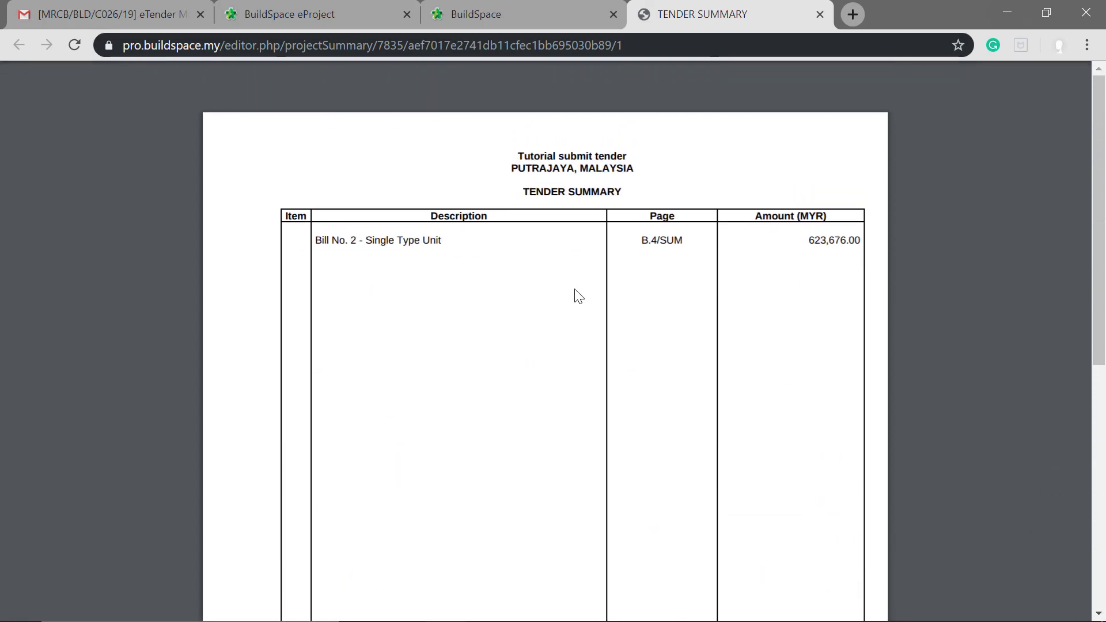
left_click(818, 14)
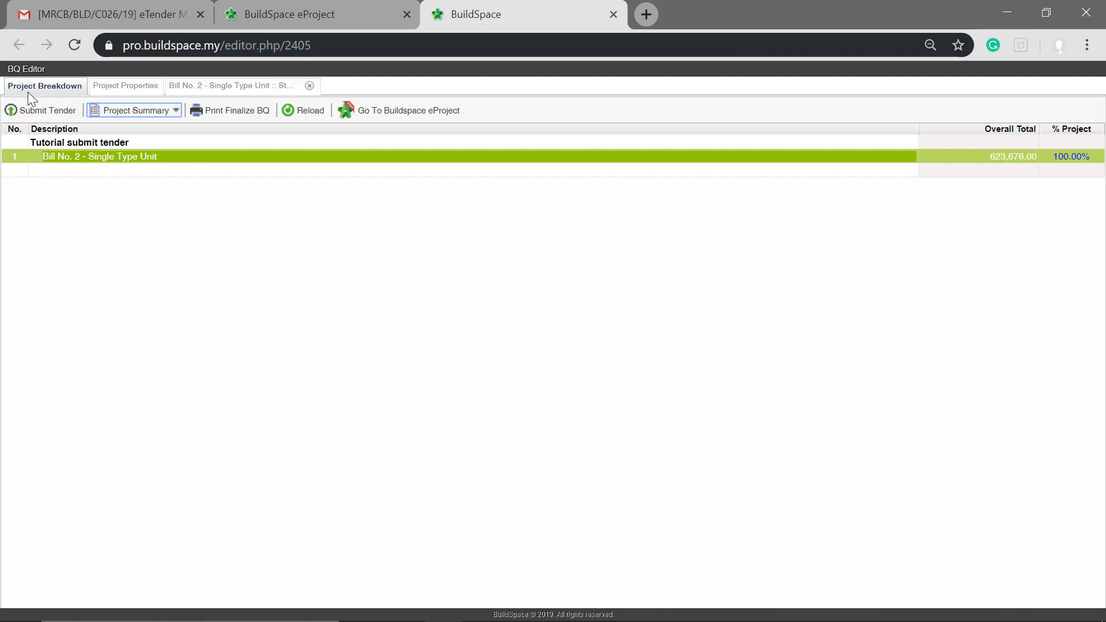
- Submit the tender from the project breakdown and acknowledge the submission message
left_click(60, 115)
left_click(28, 115)
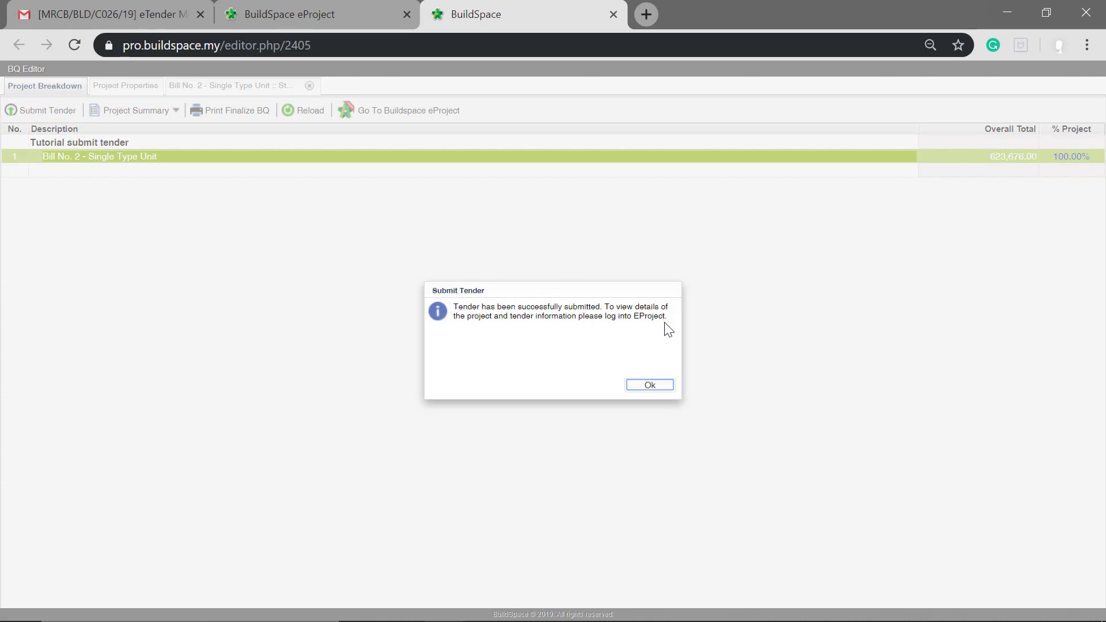
left_click(639, 389)
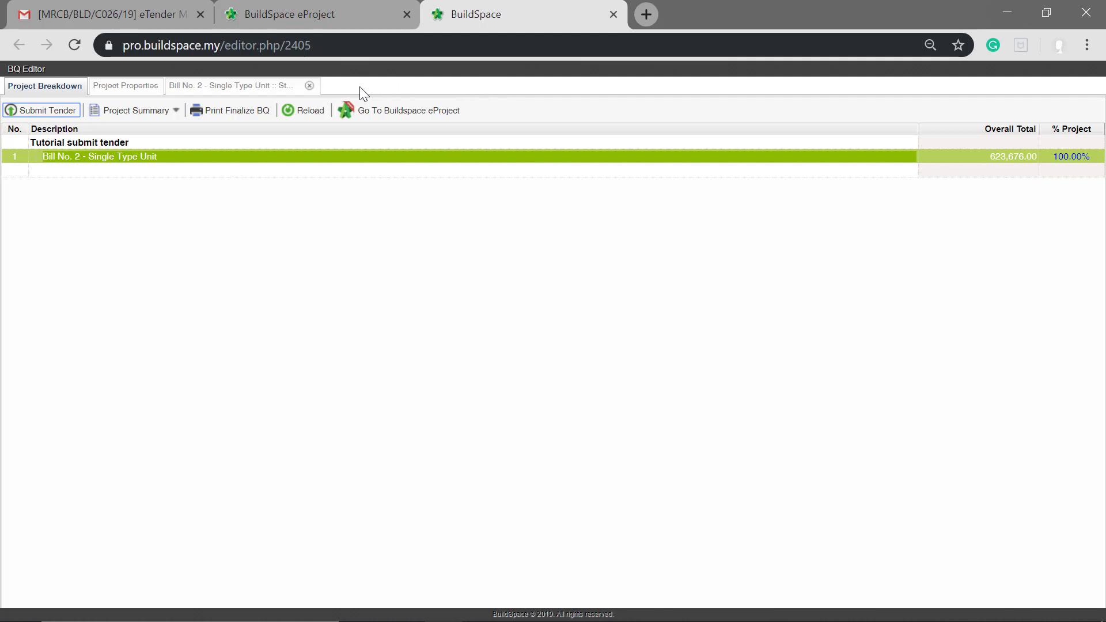
- Switch to BuildSpace eProject for this project and close the old eProject and BQ Editor browser tabs
left_click(417, 118)
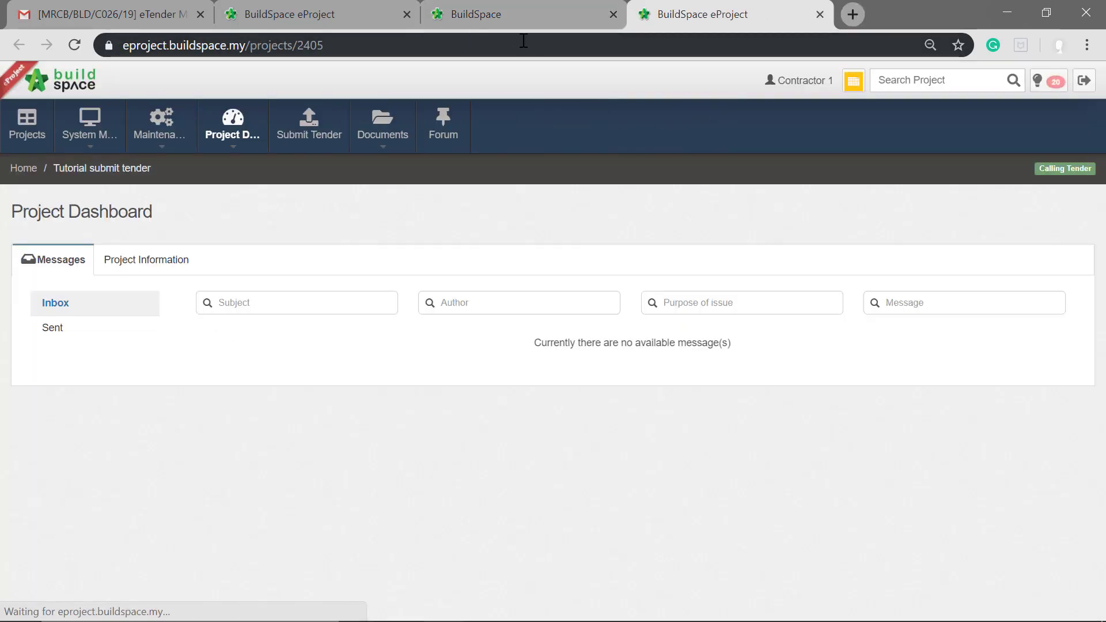
left_click(406, 15)
left_click(405, 15)
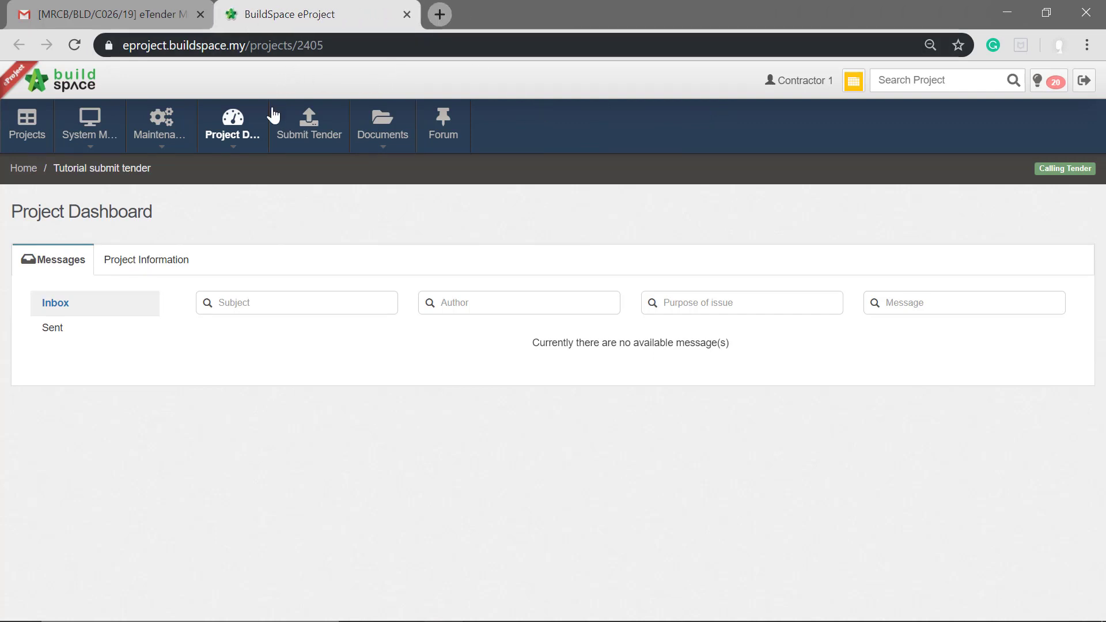
- Open the tender from the Submit Tender listing and review its submission checklist and Tender Rates (Commercial Submission) details
left_click(306, 136)
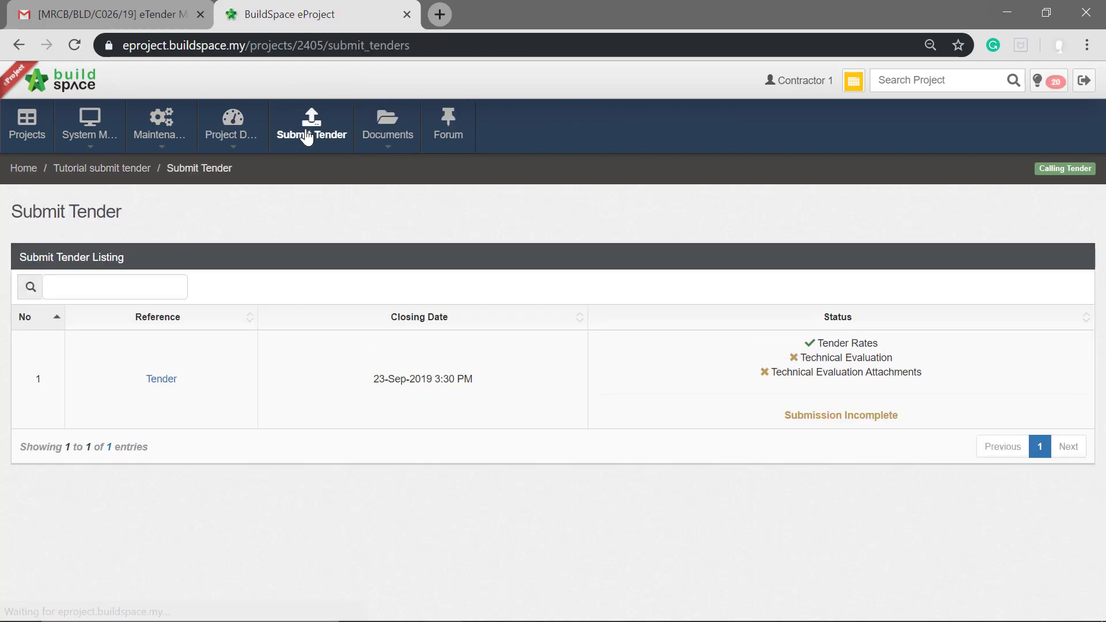
left_click(167, 383)
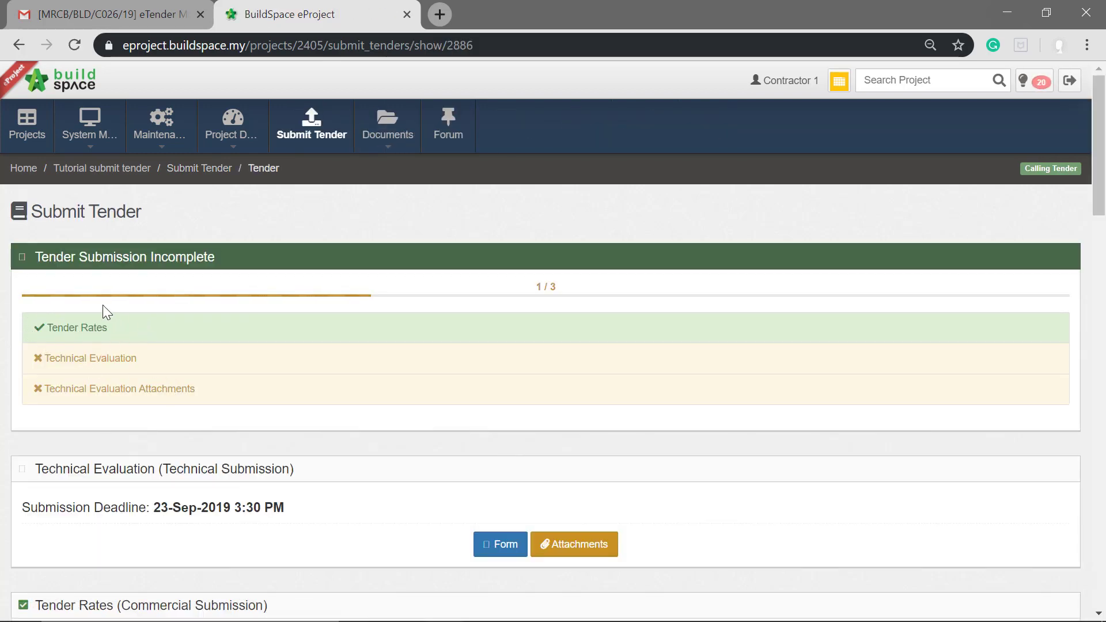
scroll(158, 307, "down", 1)
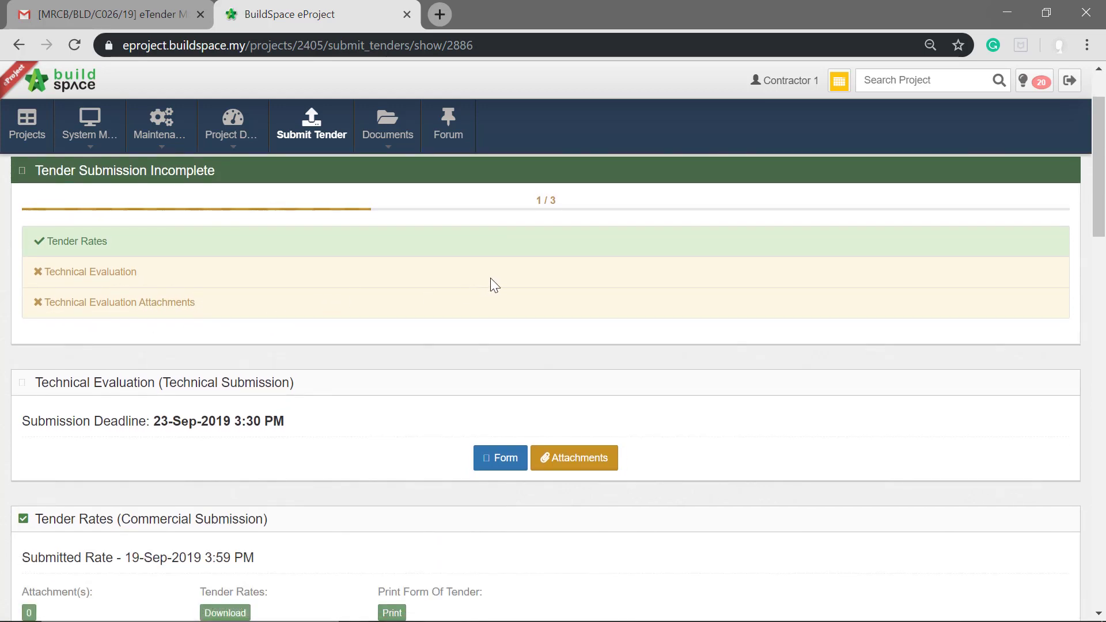
scroll(494, 285, "down", 1)
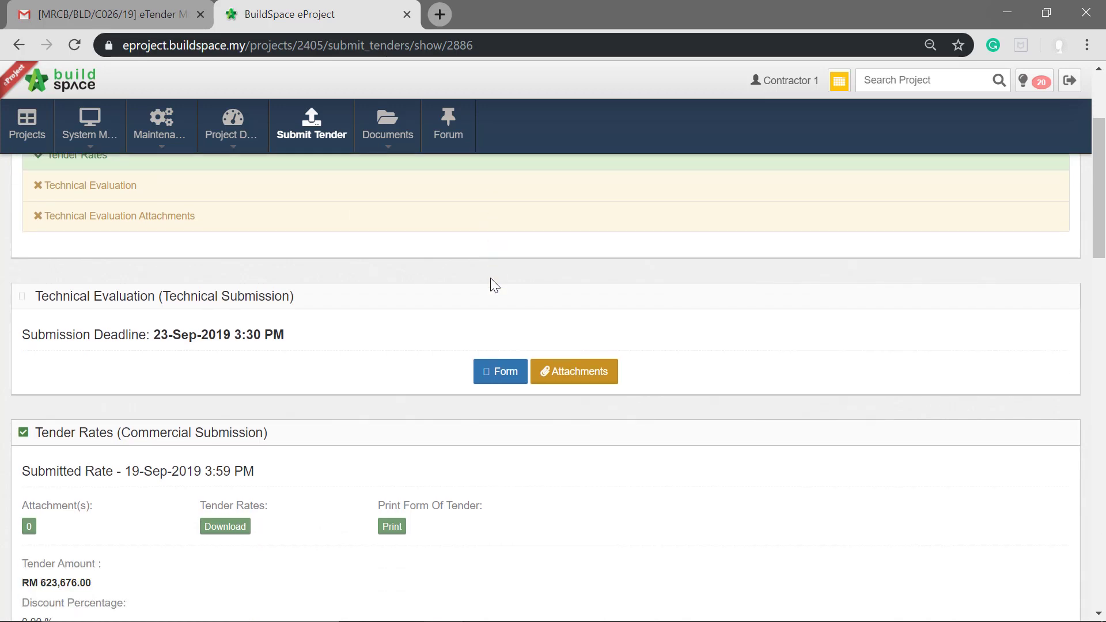
scroll(494, 285, "down", 3)
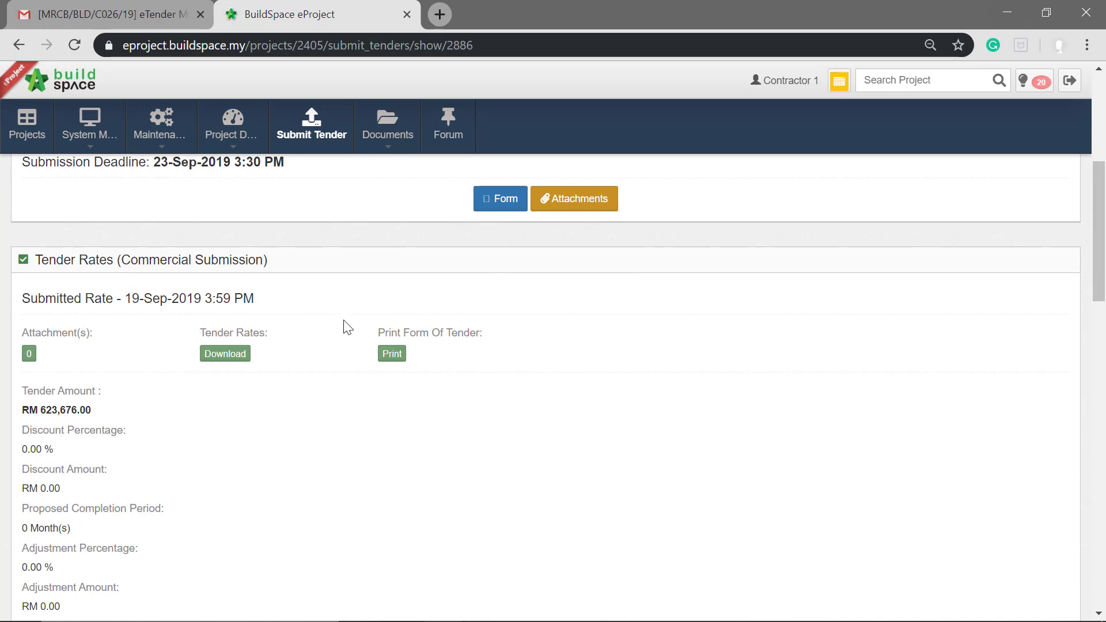
- Set the contractor proposal to a 10-month completion period with a 12% adjustment and update the tender rates information
scroll(169, 381, "down", 3)
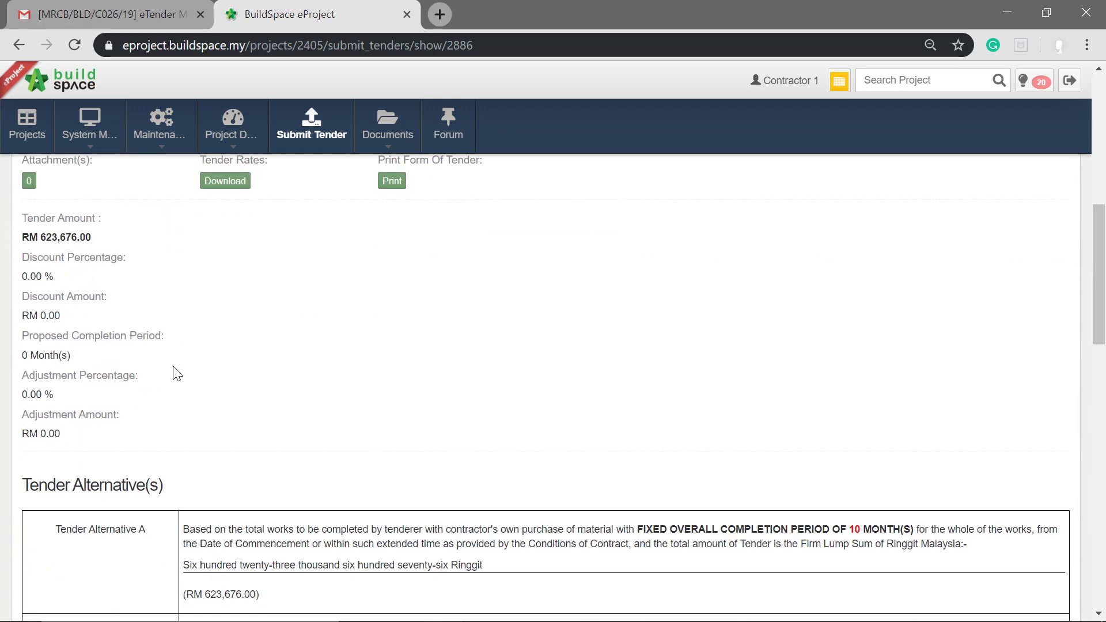
scroll(177, 373, "down", 3)
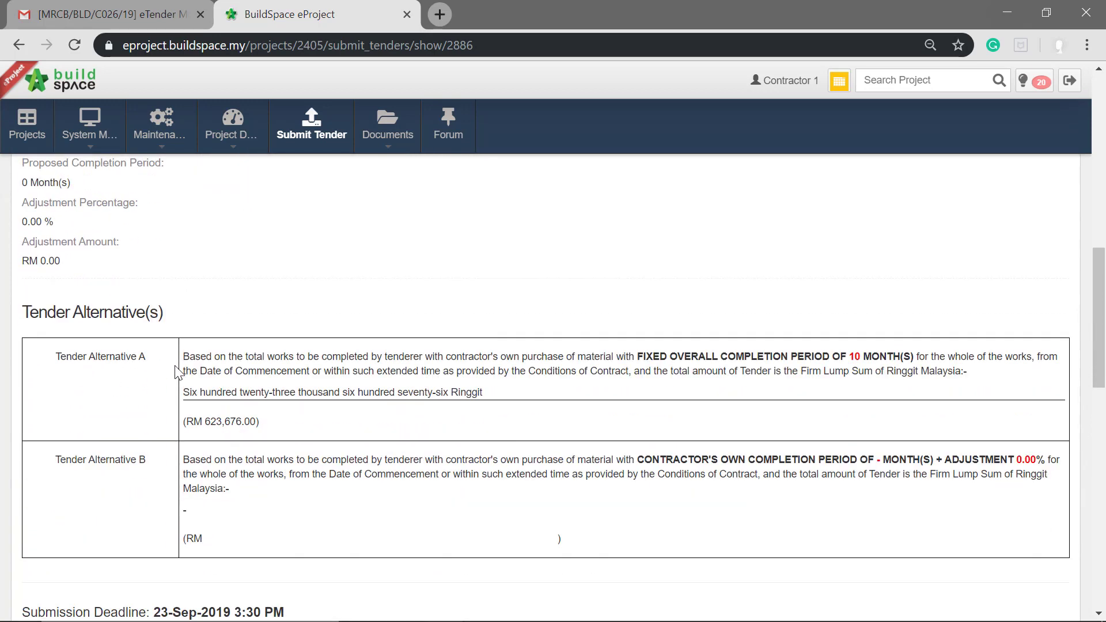
scroll(177, 373, "down", 4)
scroll(178, 373, "down", 6)
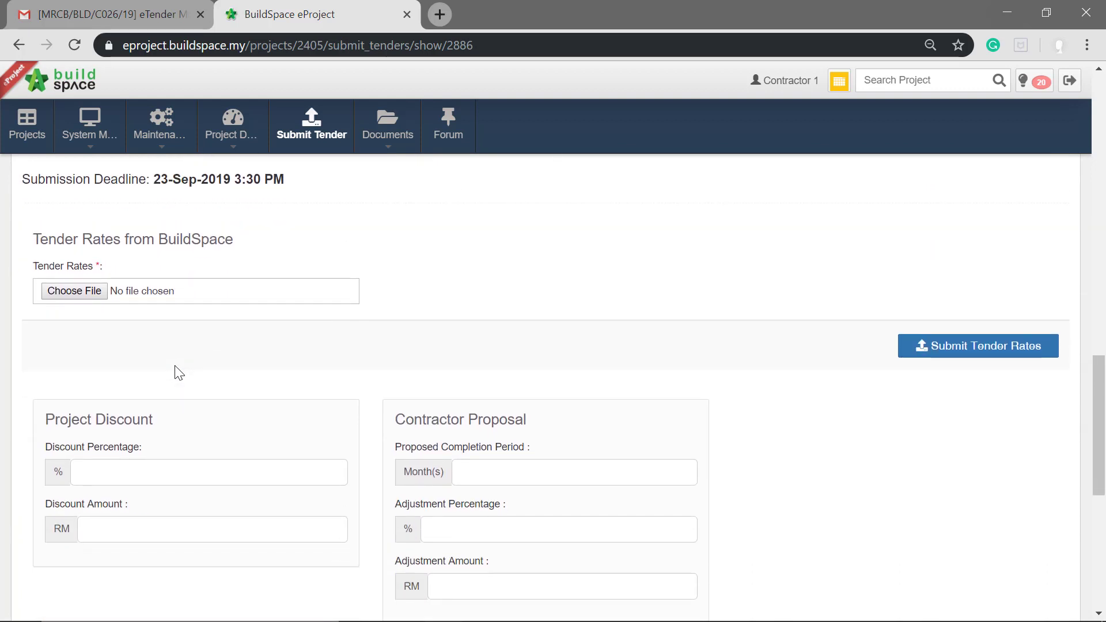
scroll(177, 366, "down", 3)
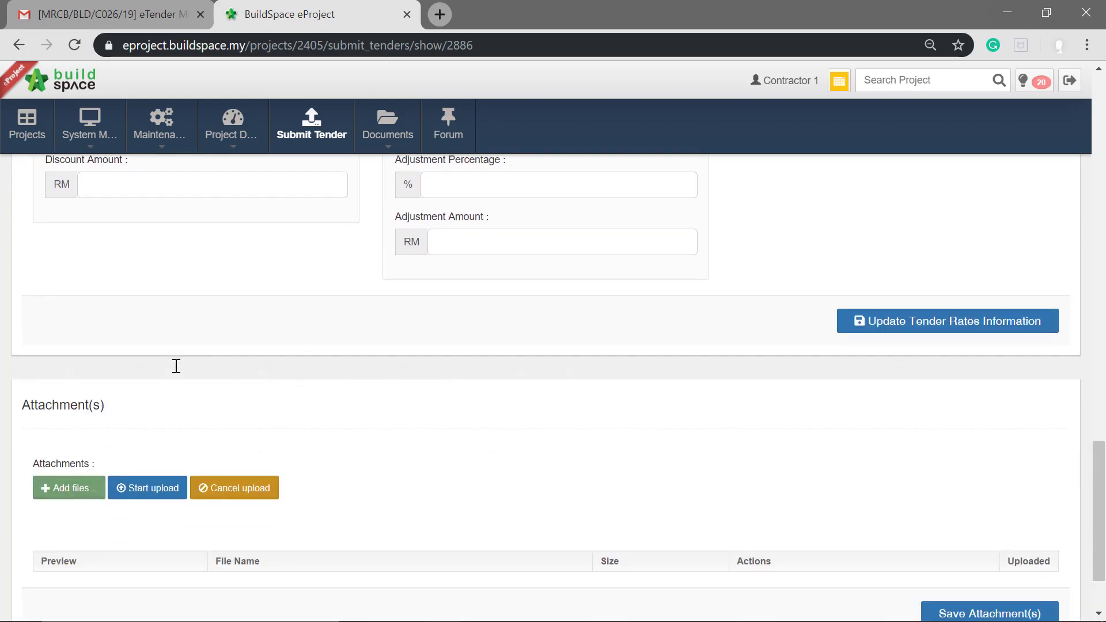
scroll(256, 363, "up", 2)
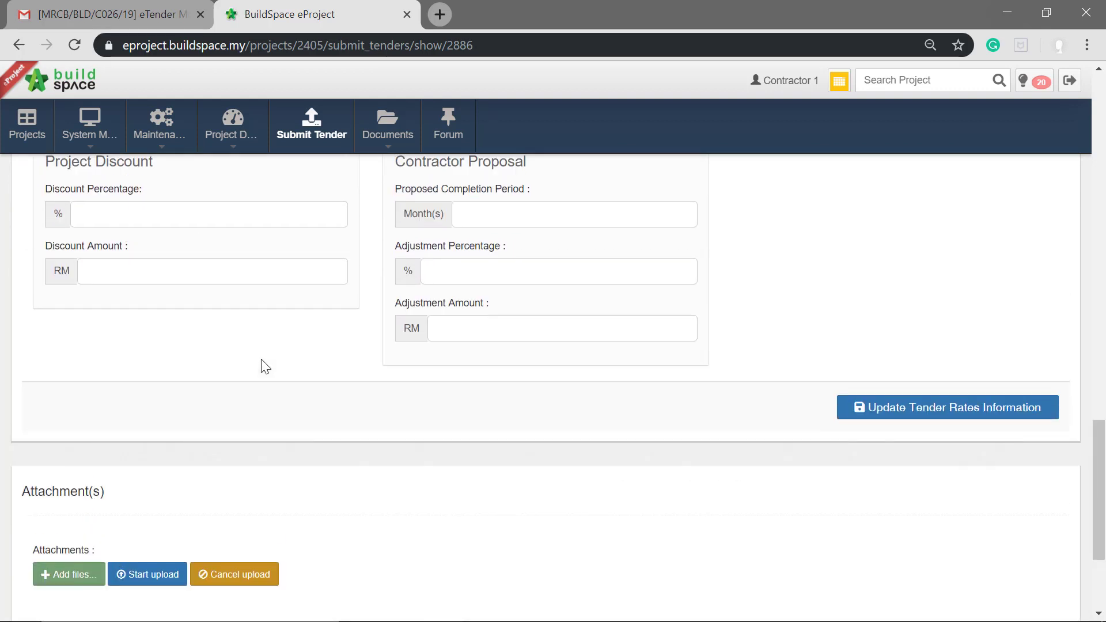
scroll(265, 367, "up", 3)
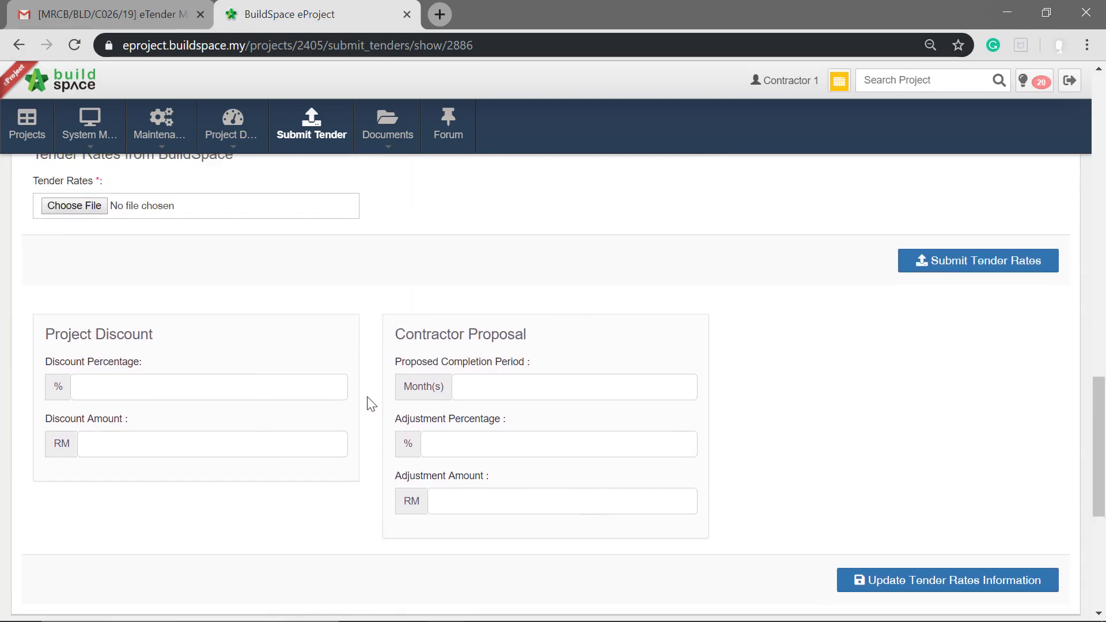
left_click(505, 390)
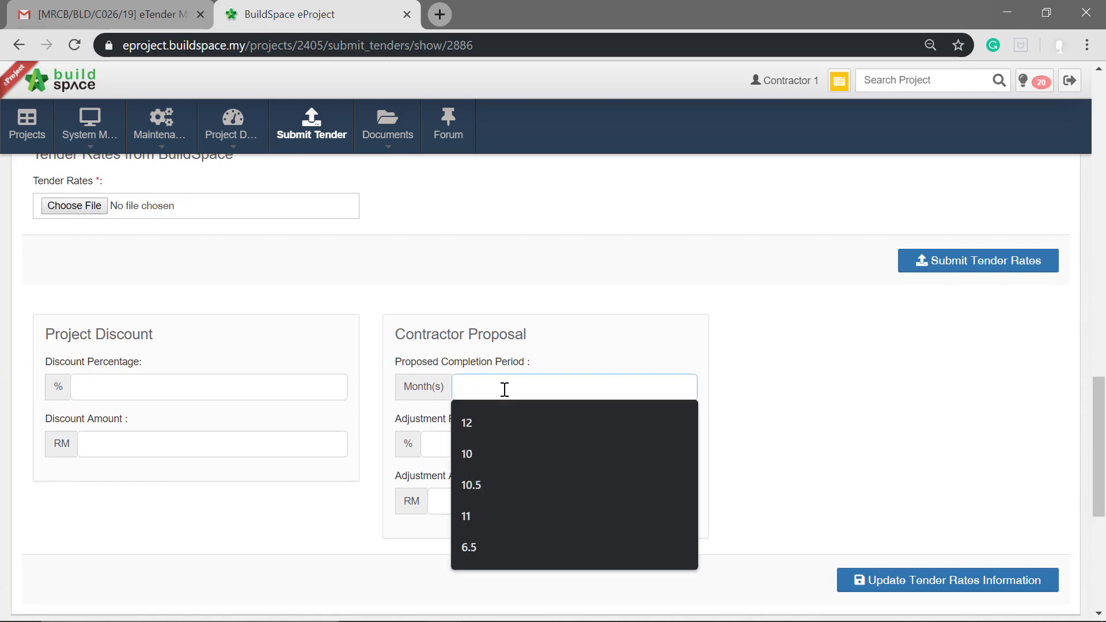
type("10")
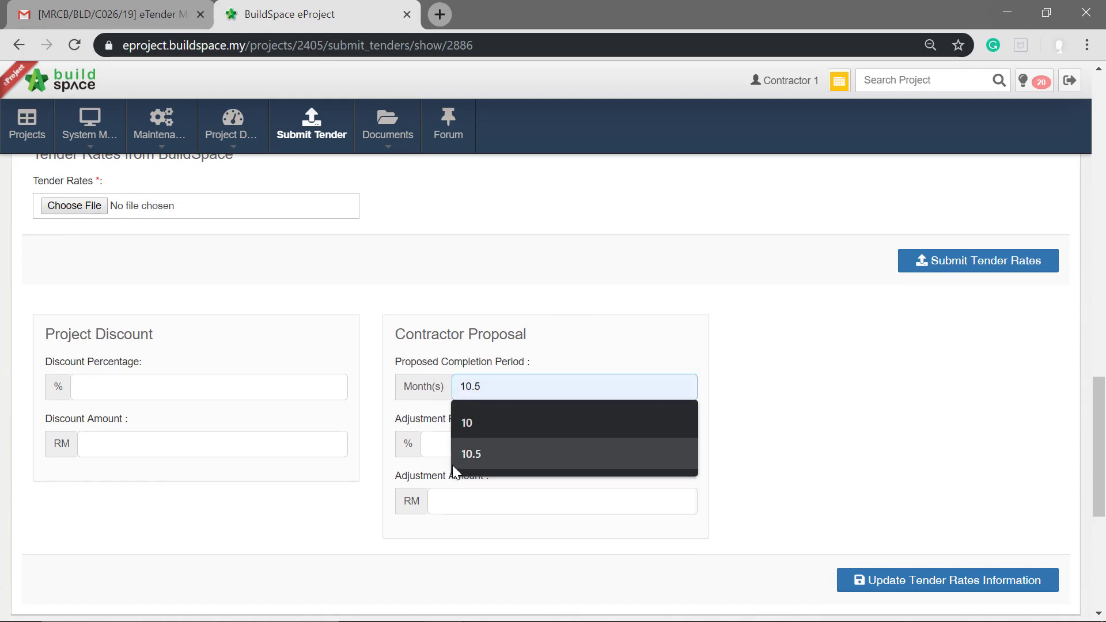
left_click(434, 447)
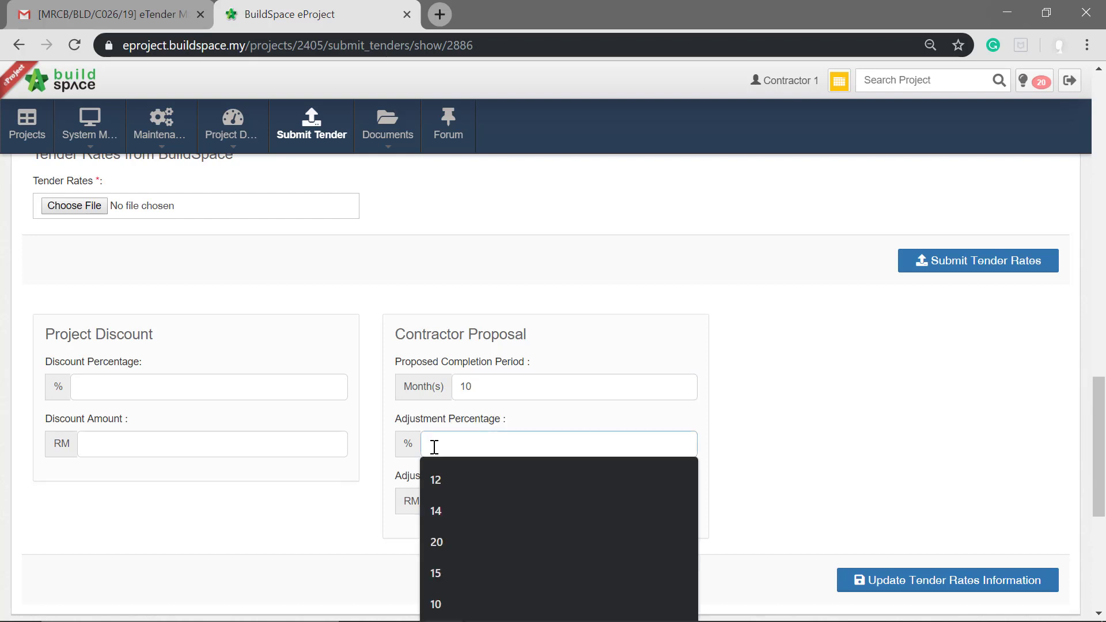
type("12")
left_click(599, 416)
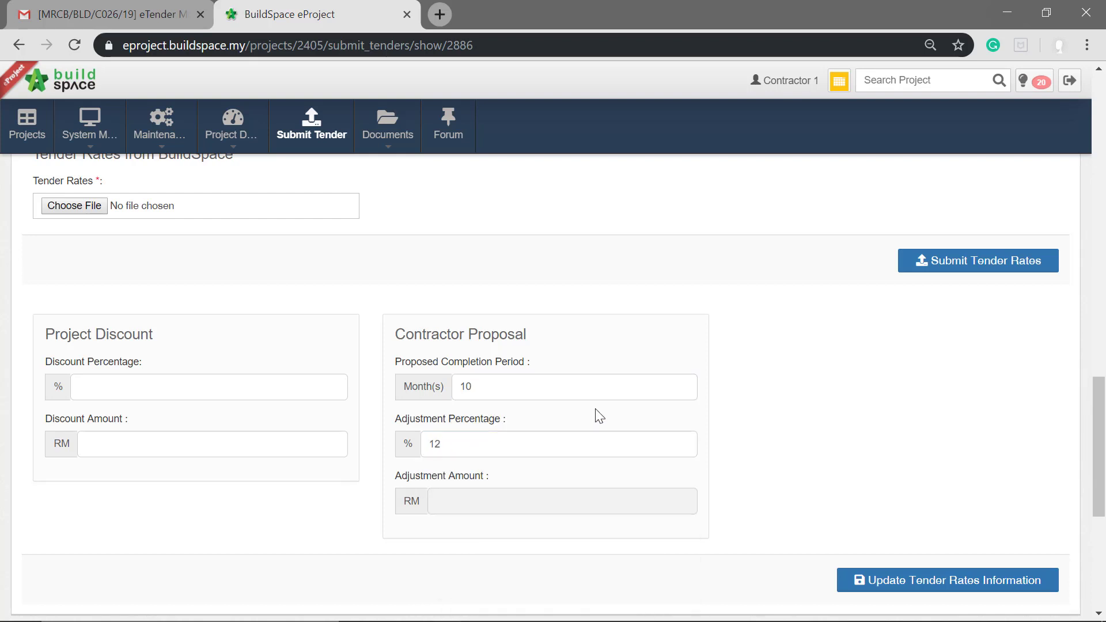
left_click(871, 582)
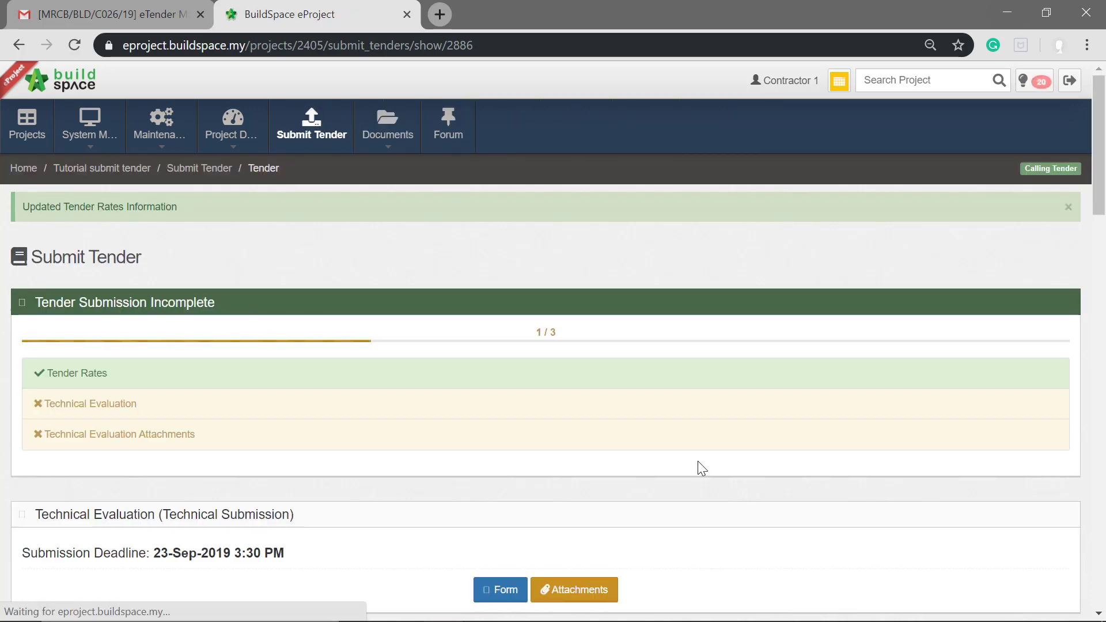
- Add Drawing 1 through Drawing 4 from the PDF files folder to the tender rates attachments
scroll(499, 369, "down", 8)
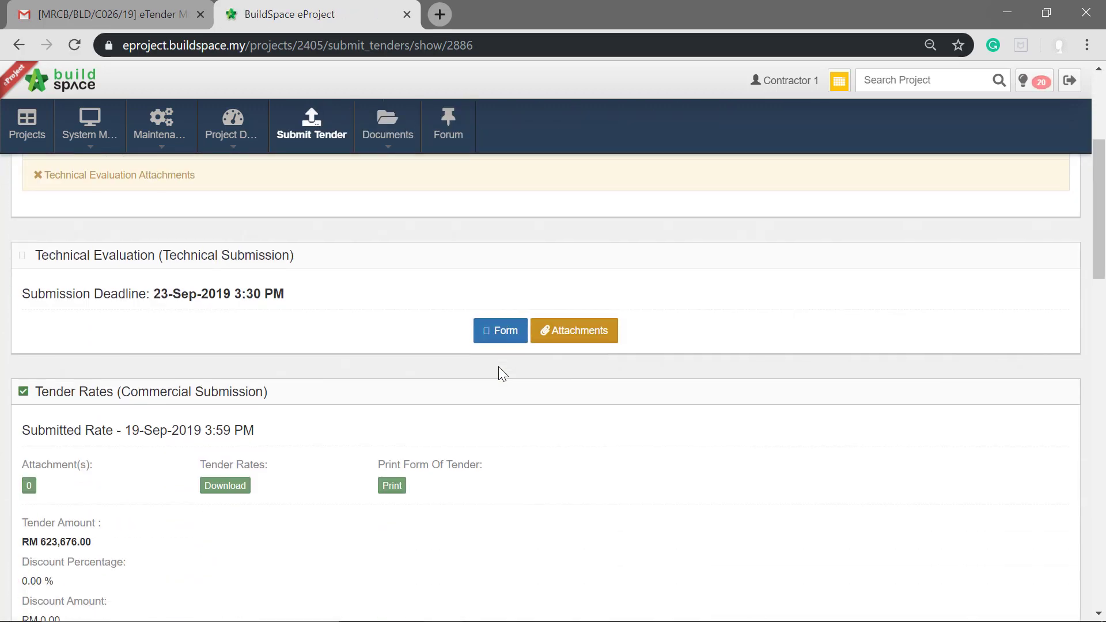
scroll(499, 373, "down", 3)
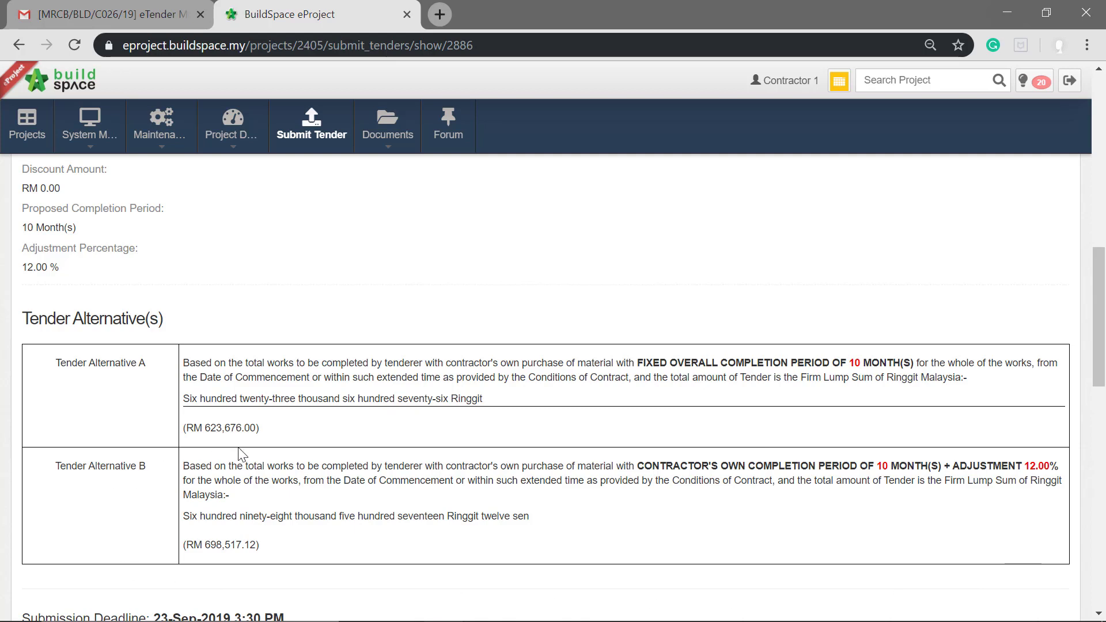
scroll(436, 453, "down", 3)
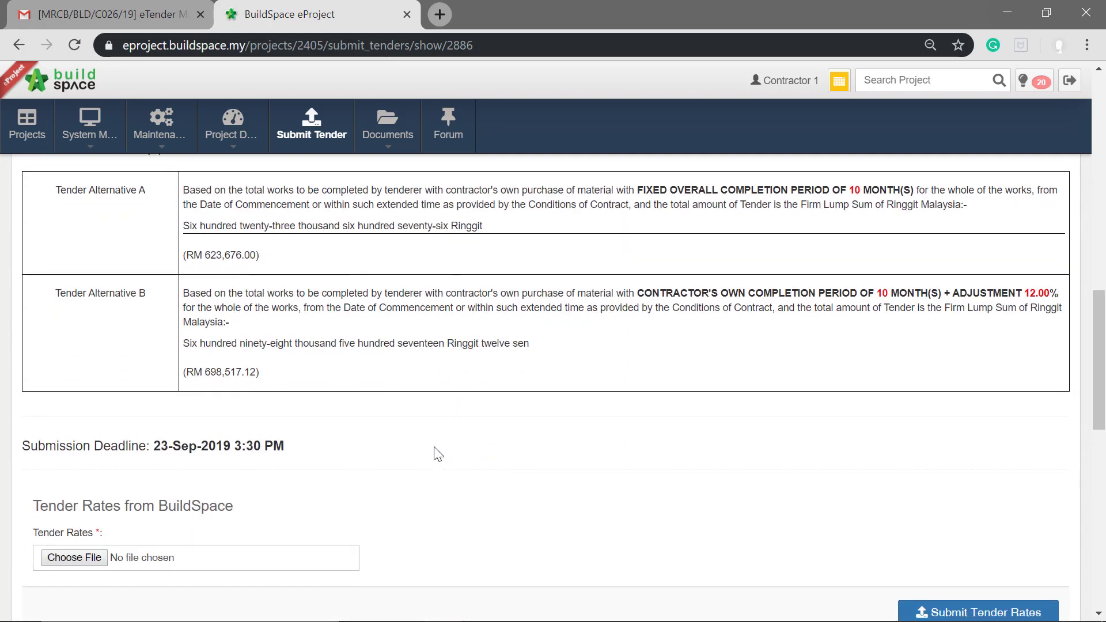
scroll(436, 454, "down", 9)
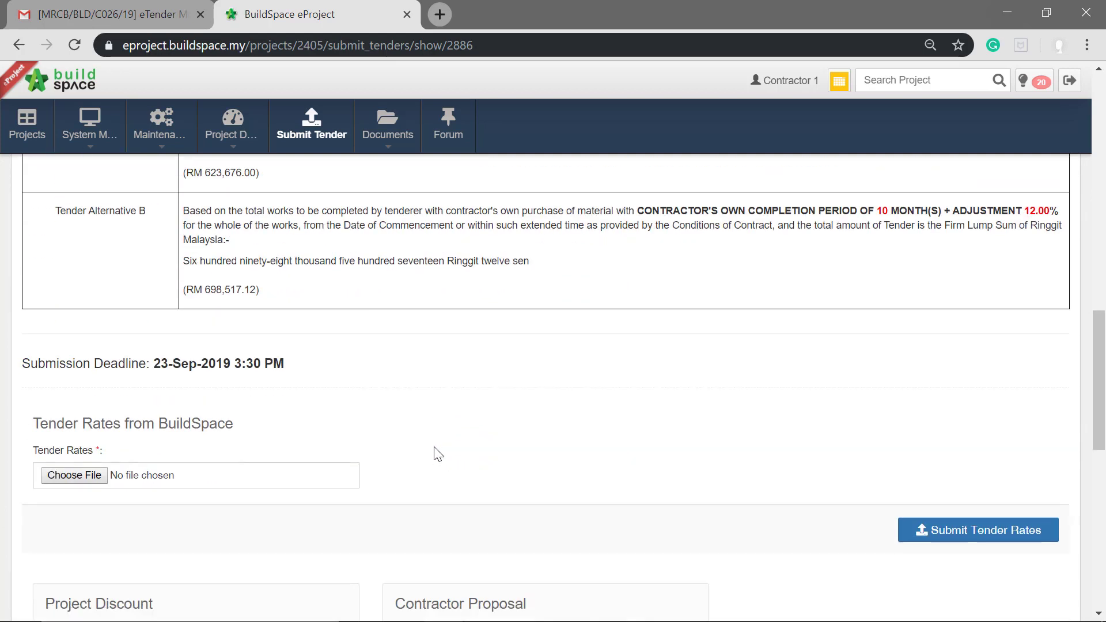
scroll(435, 446, "down", 3)
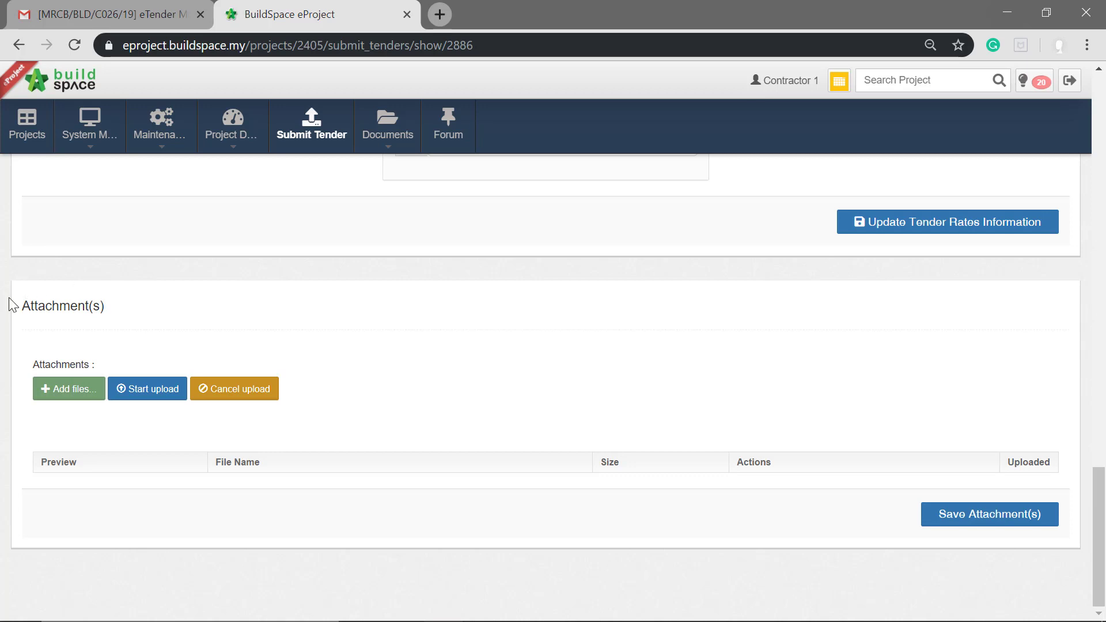
left_click(60, 390)
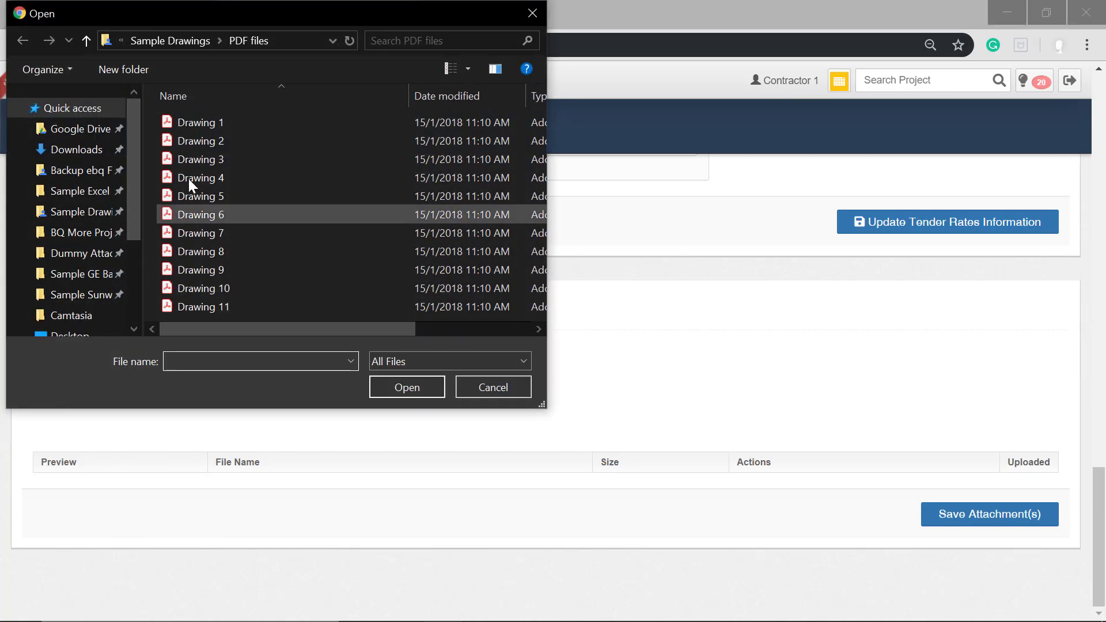
left_click(213, 126)
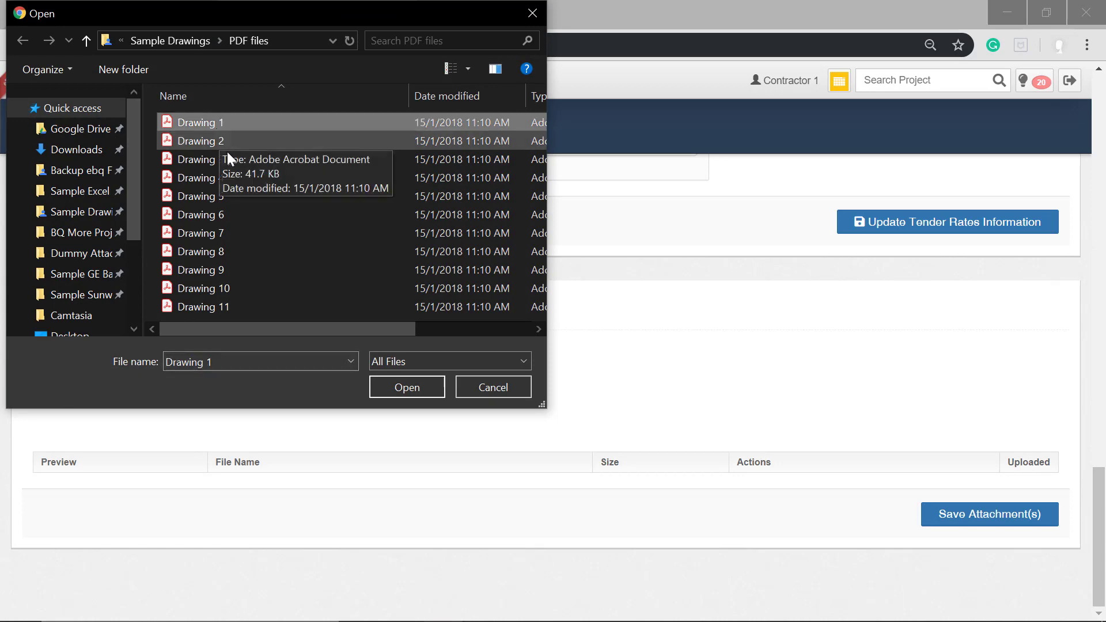
left_click(222, 182, "shift")
left_click(399, 389)
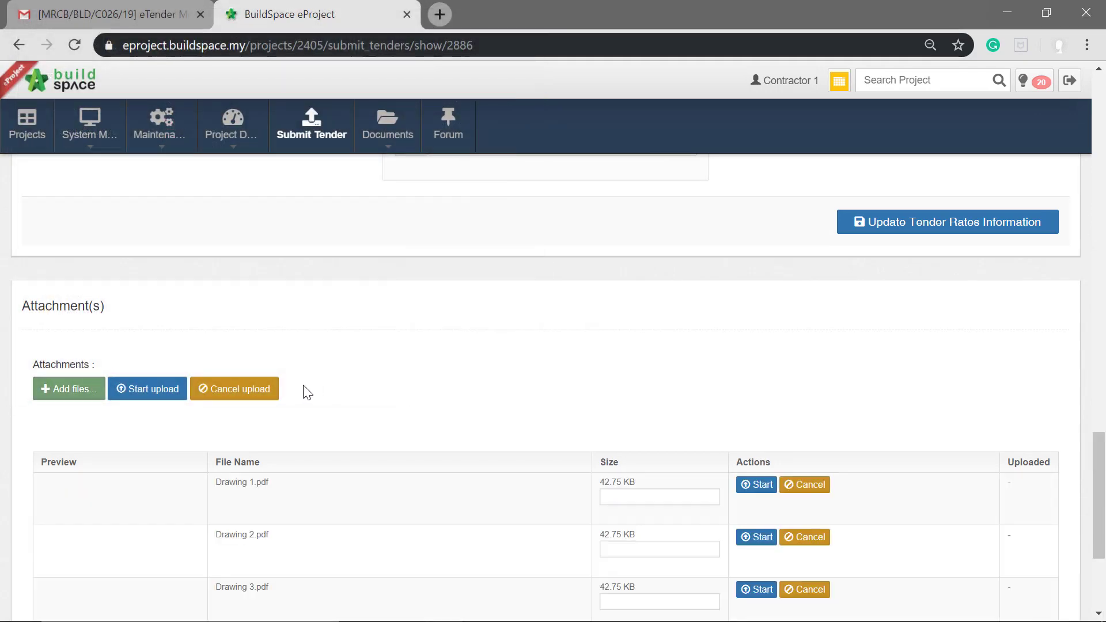
- Upload the four queued drawing files and save the tender rates attachments
scroll(291, 382, "down", 2)
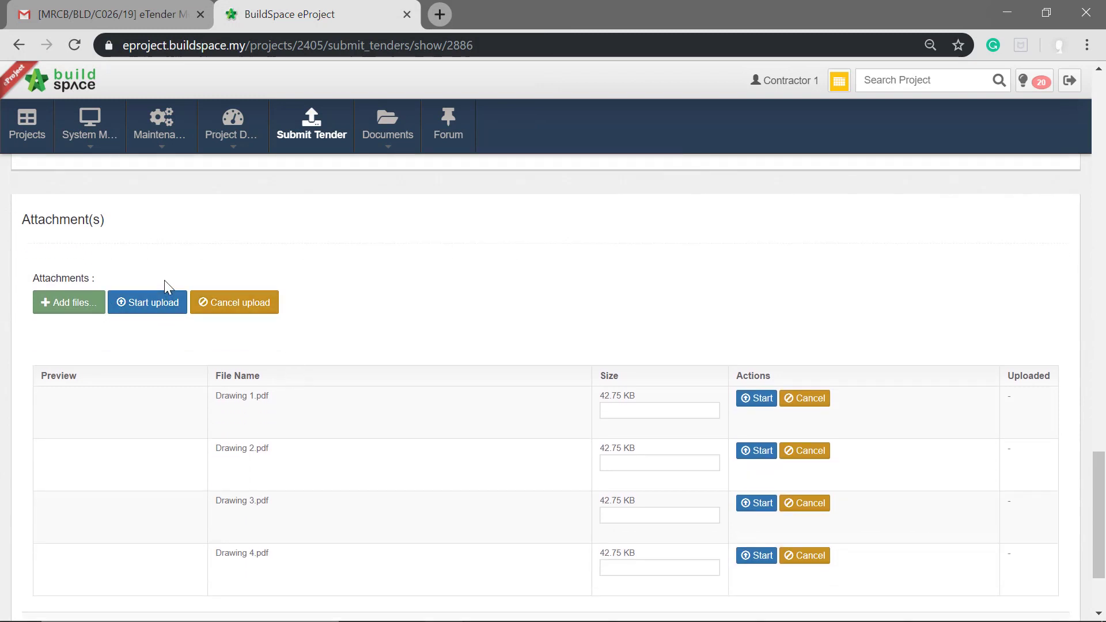
left_click(162, 309)
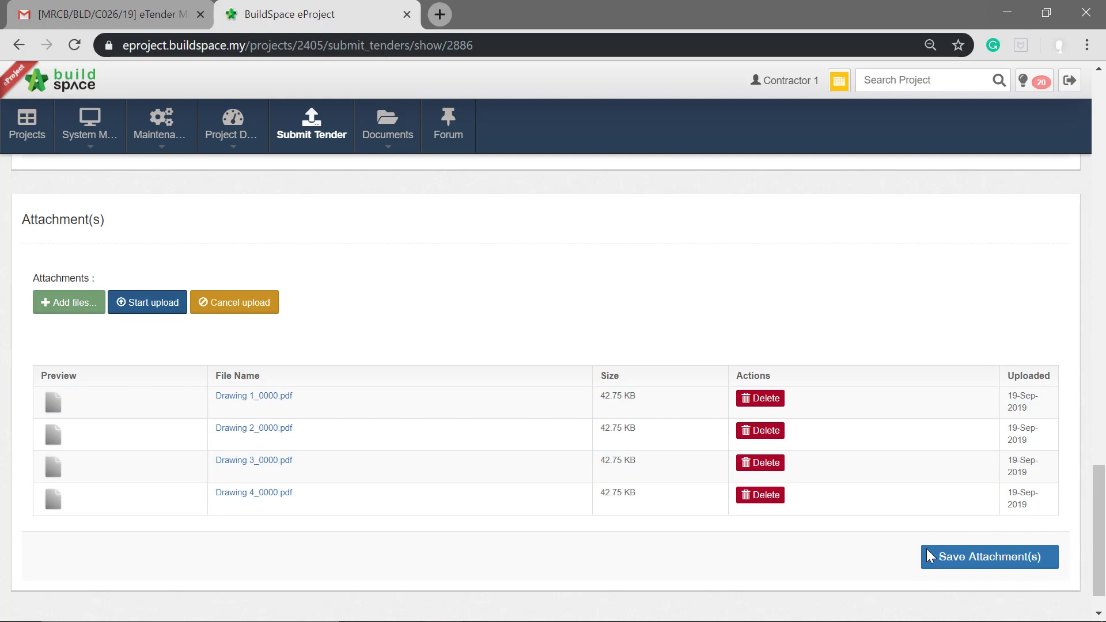
left_click(972, 557)
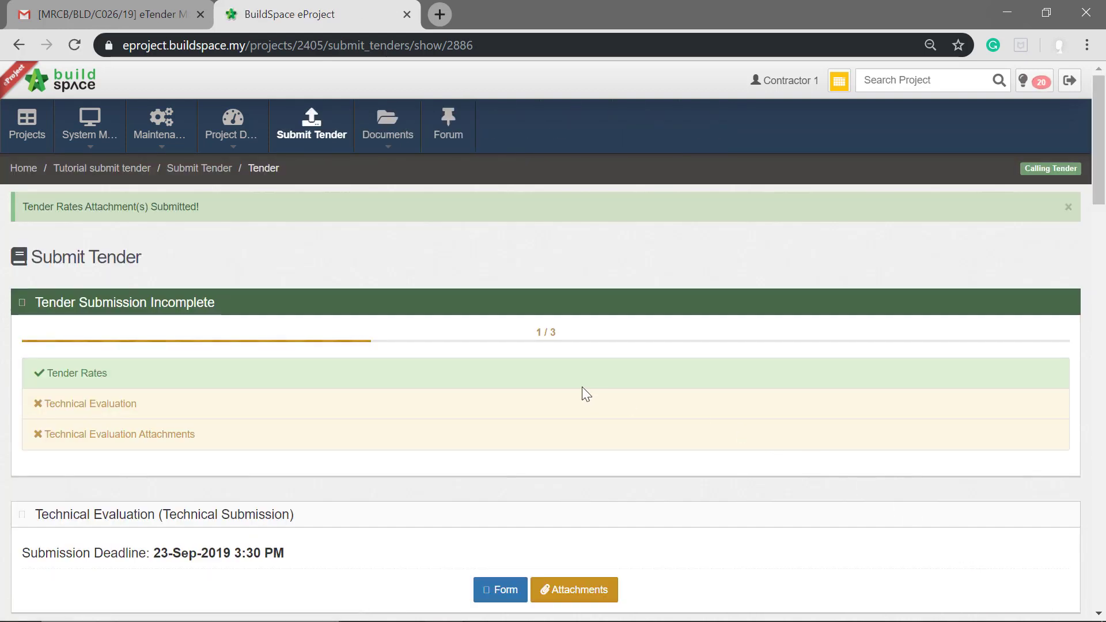
- Open the printable Form of Tender, review its tender alternatives, clauses and addenda section, and close it
scroll(581, 387, "down", 5)
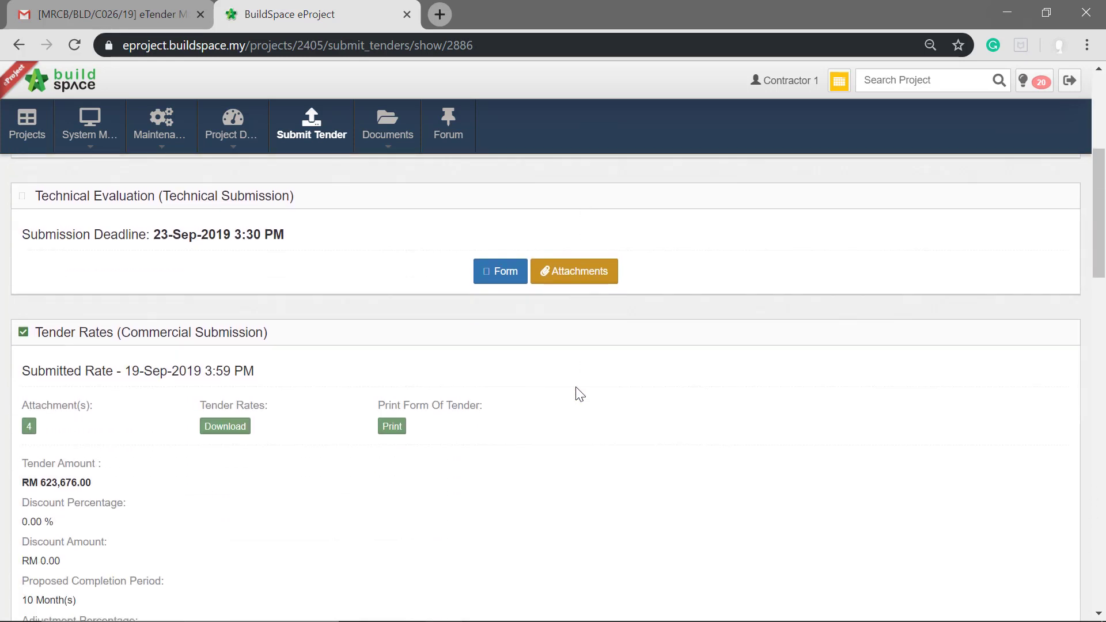
scroll(579, 394, "down", 1)
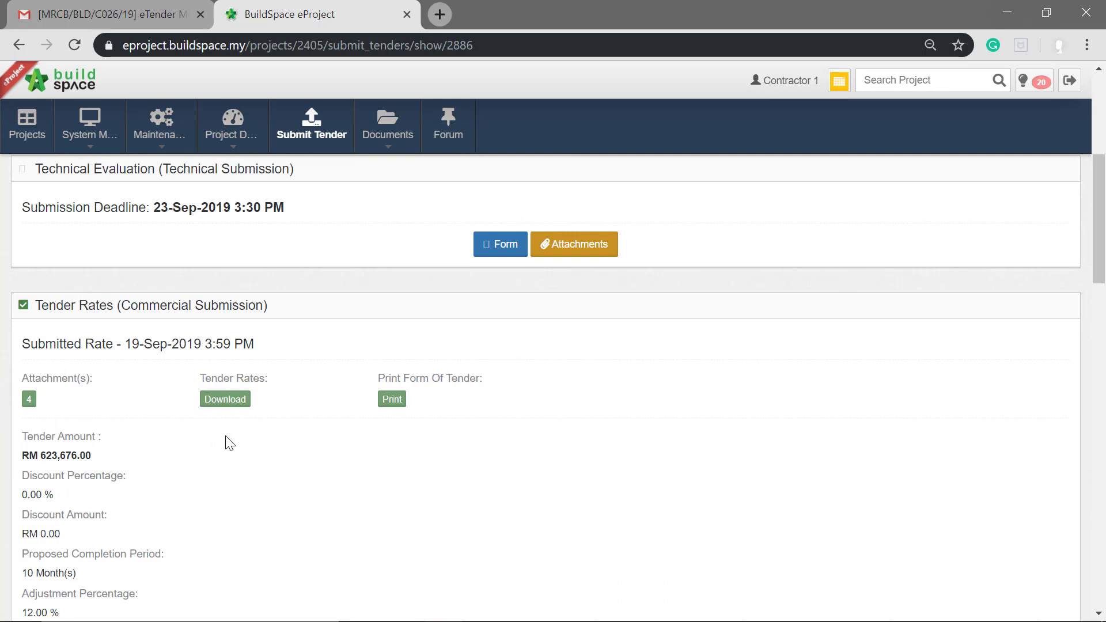
scroll(309, 456, "down", 3)
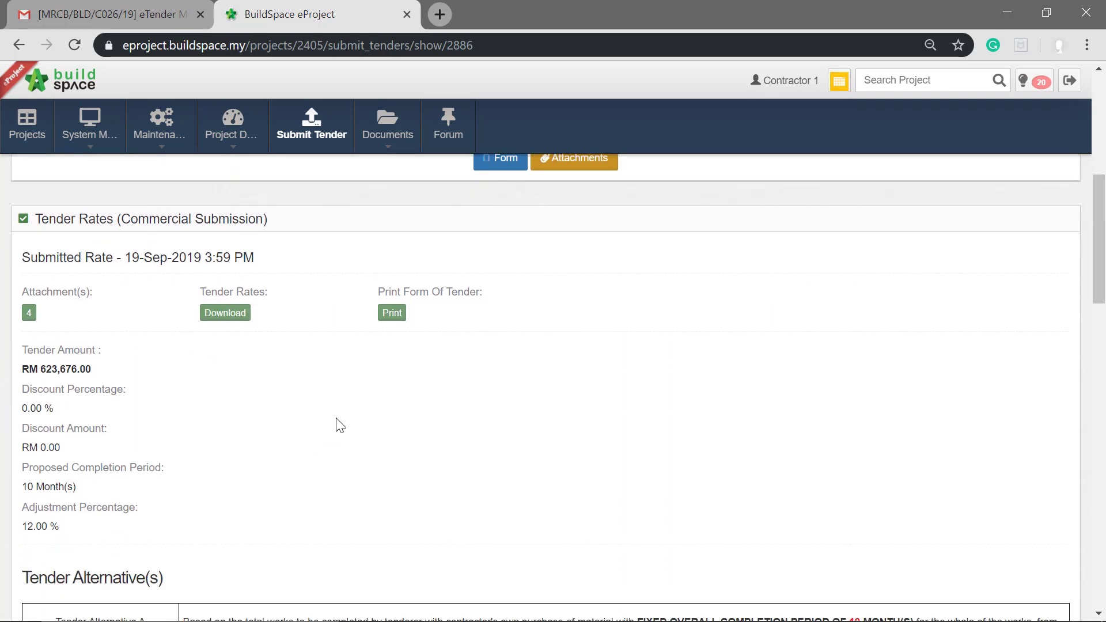
left_click(394, 315)
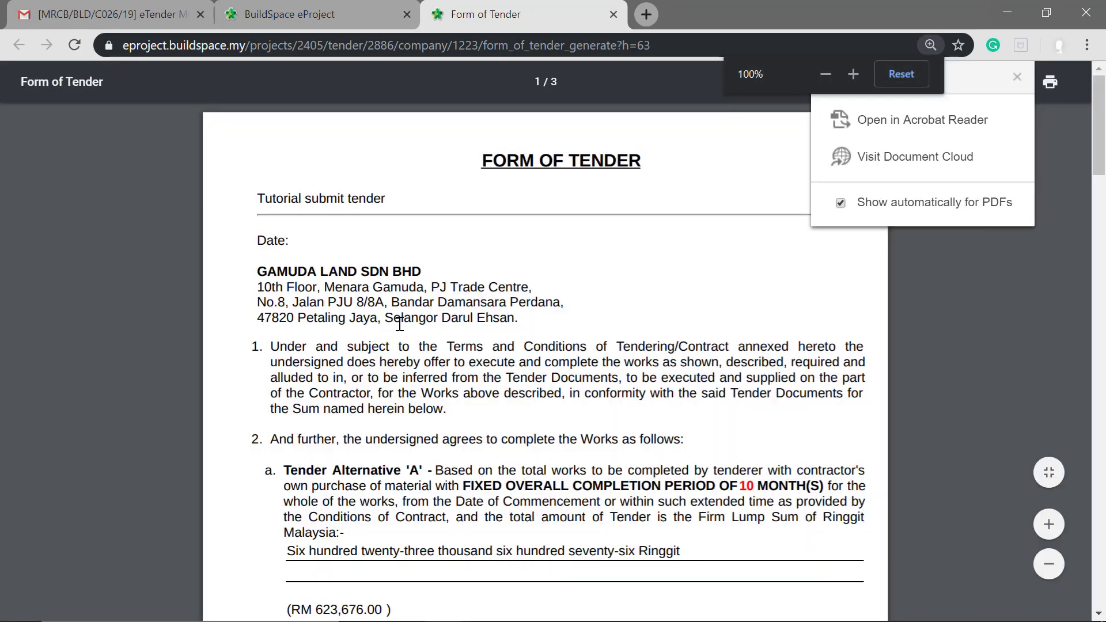
scroll(294, 305, "down", 3)
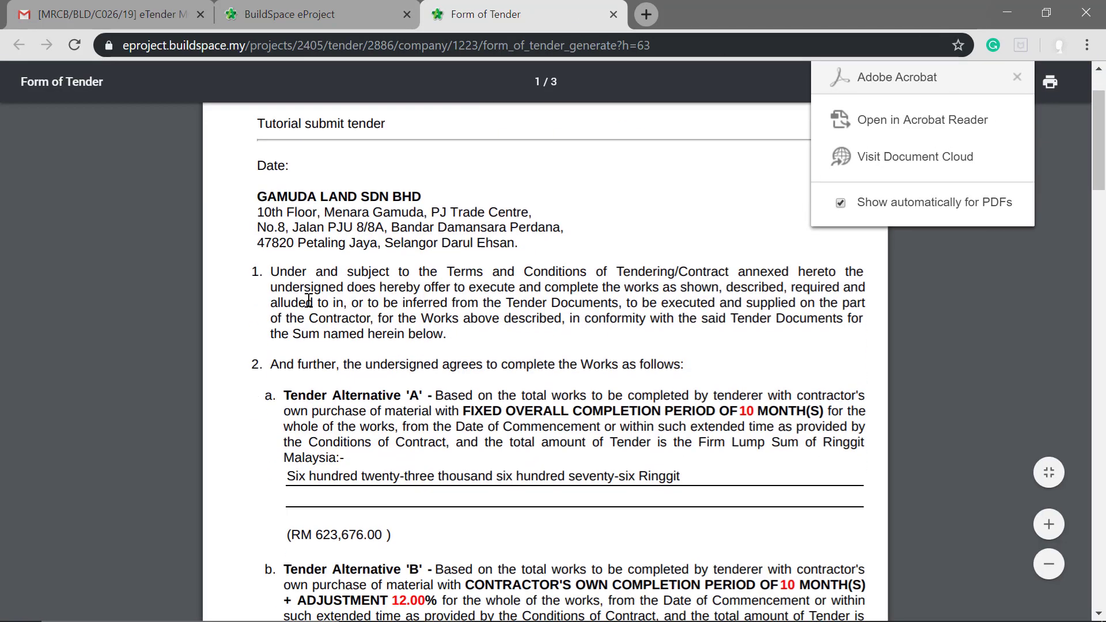
scroll(308, 300, "down", 6)
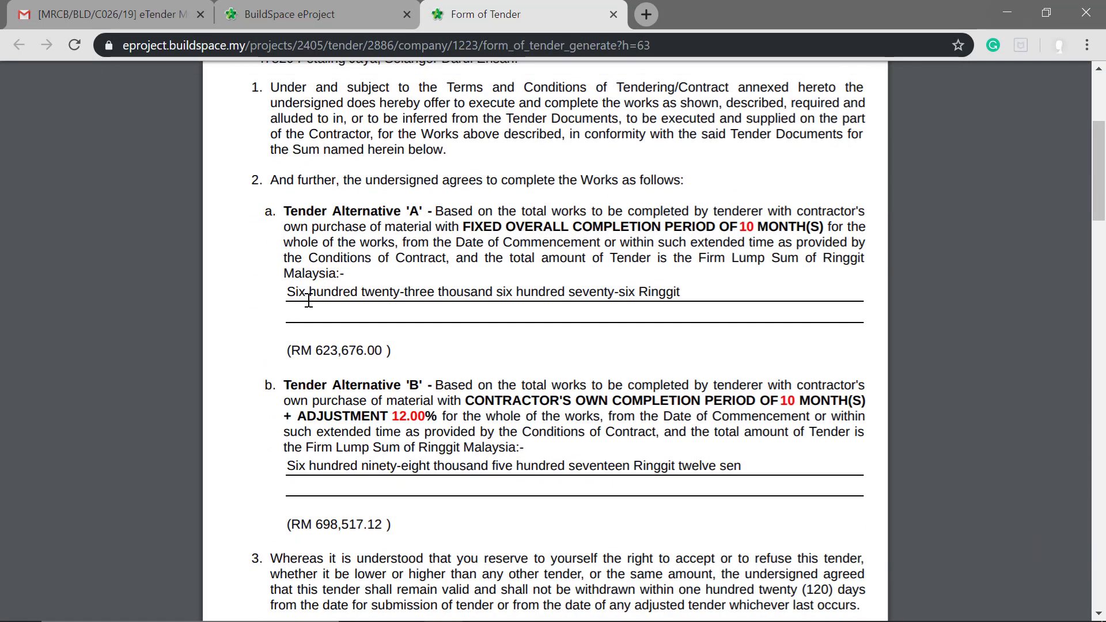
scroll(309, 300, "down", 7)
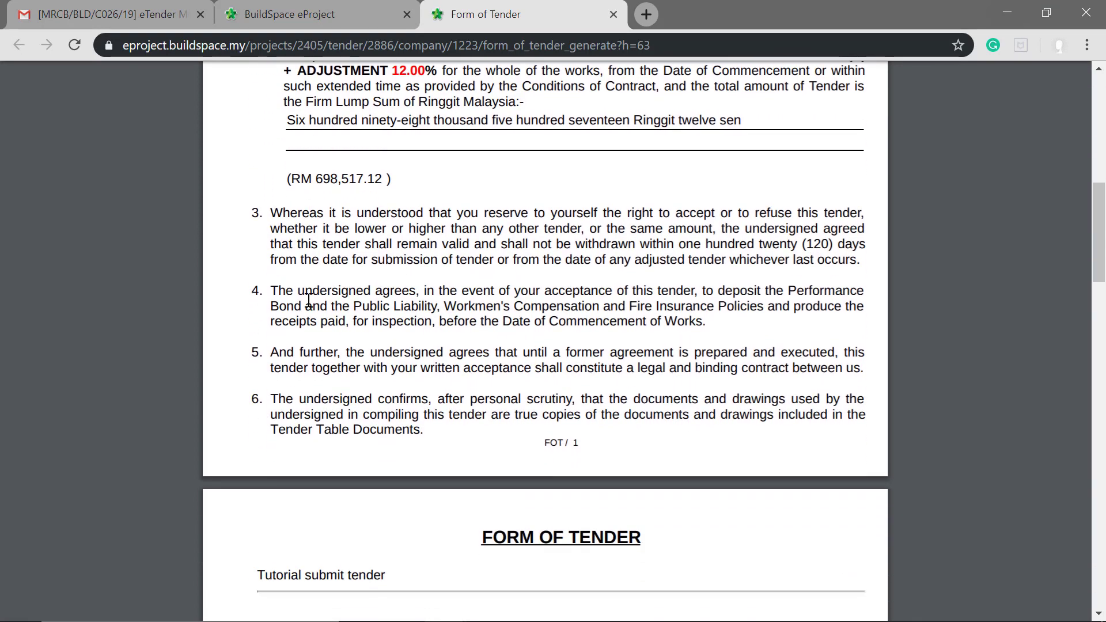
scroll(308, 300, "down", 10)
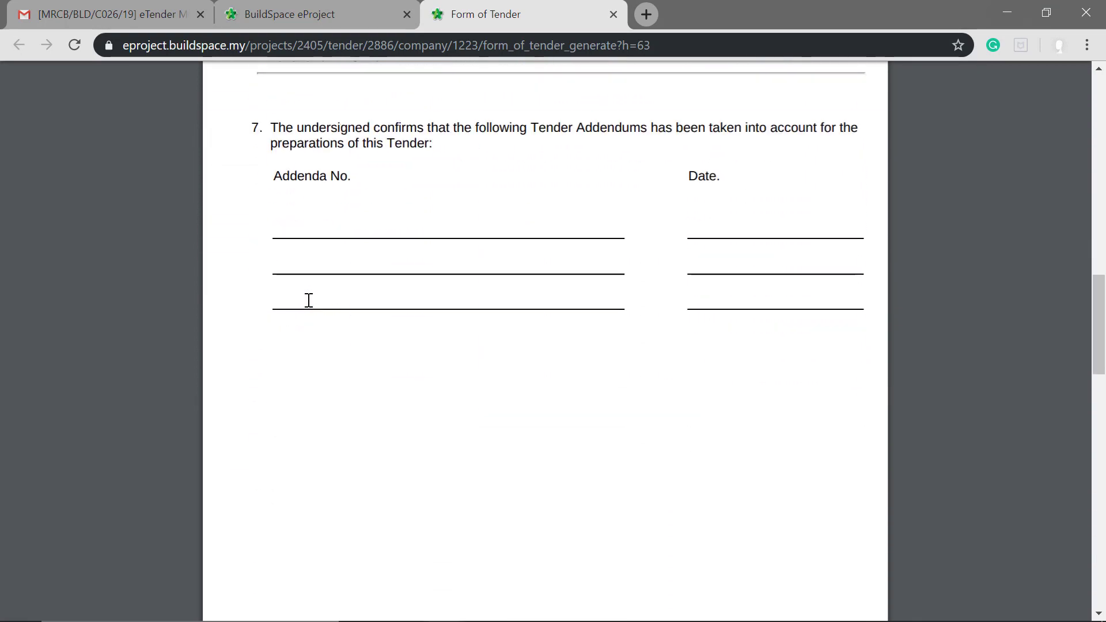
left_click(613, 14)
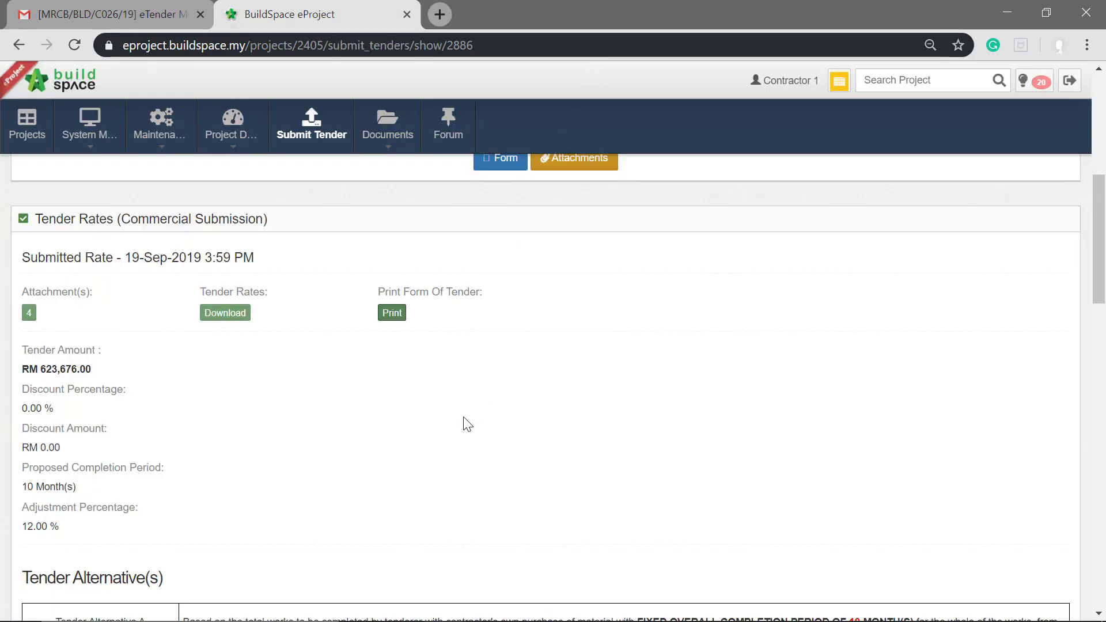
- In the Technical Evaluation Form, choose 5 to under 10 years' experience for CEO/Managing Director and 3 to under 5 years for HSSE Officer / Supervisor
scroll(467, 424, "up", 6)
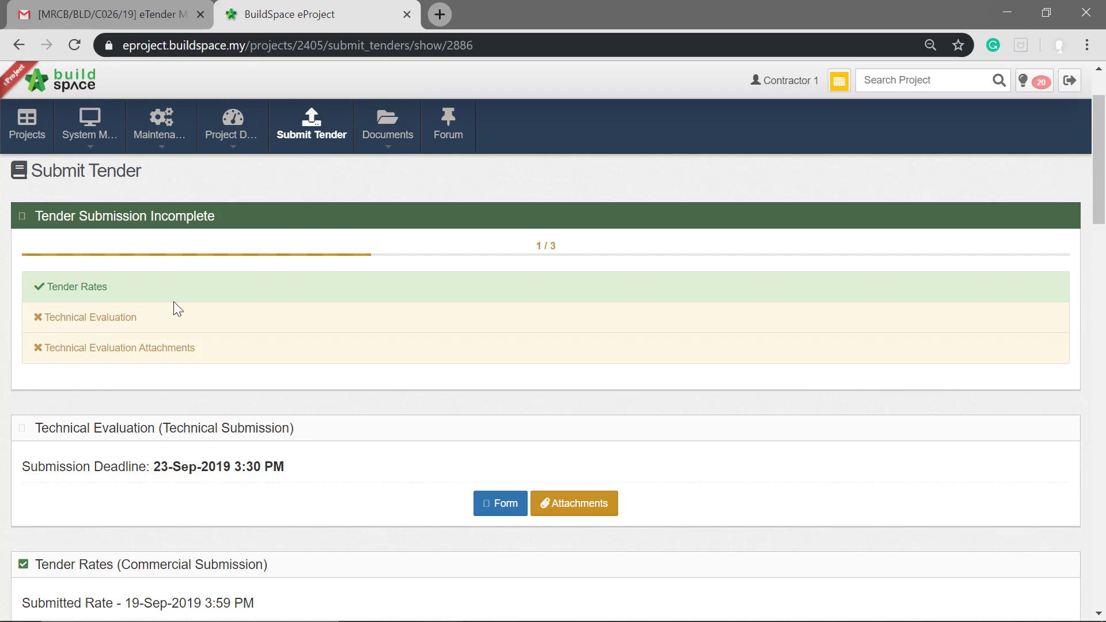
left_click(503, 507)
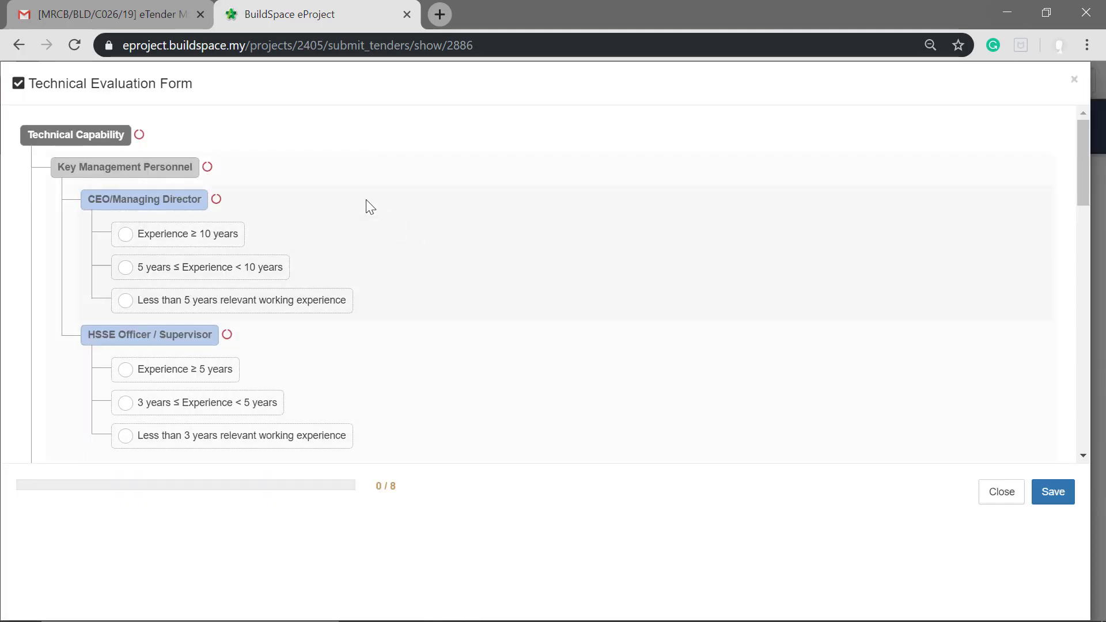
left_click(228, 279)
scroll(227, 285, "down", 2)
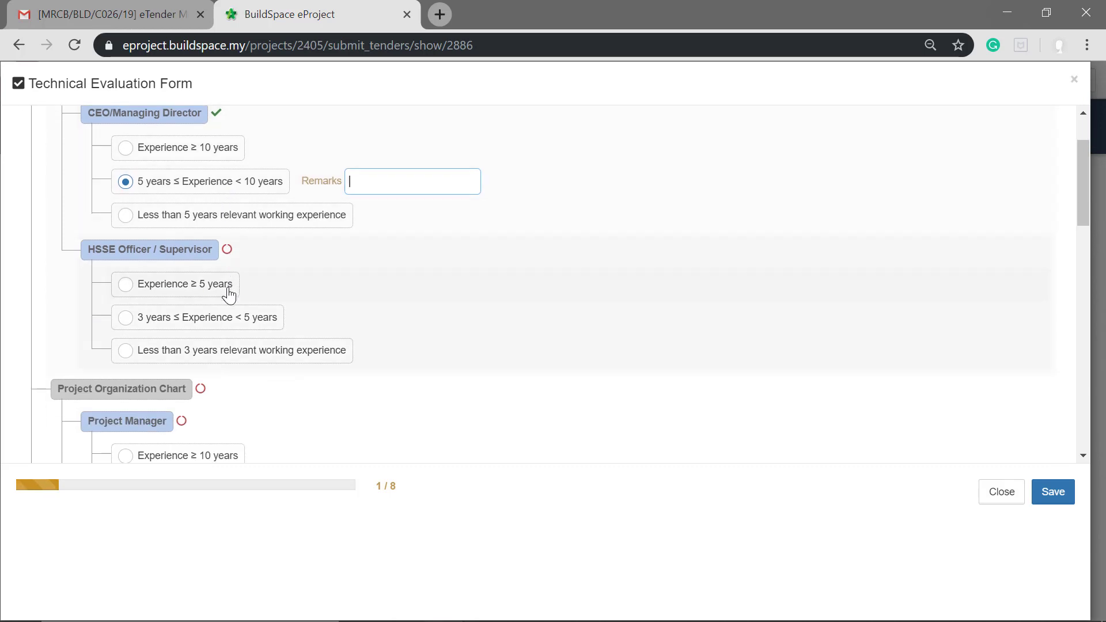
left_click(220, 321)
scroll(218, 345, "down", 2)
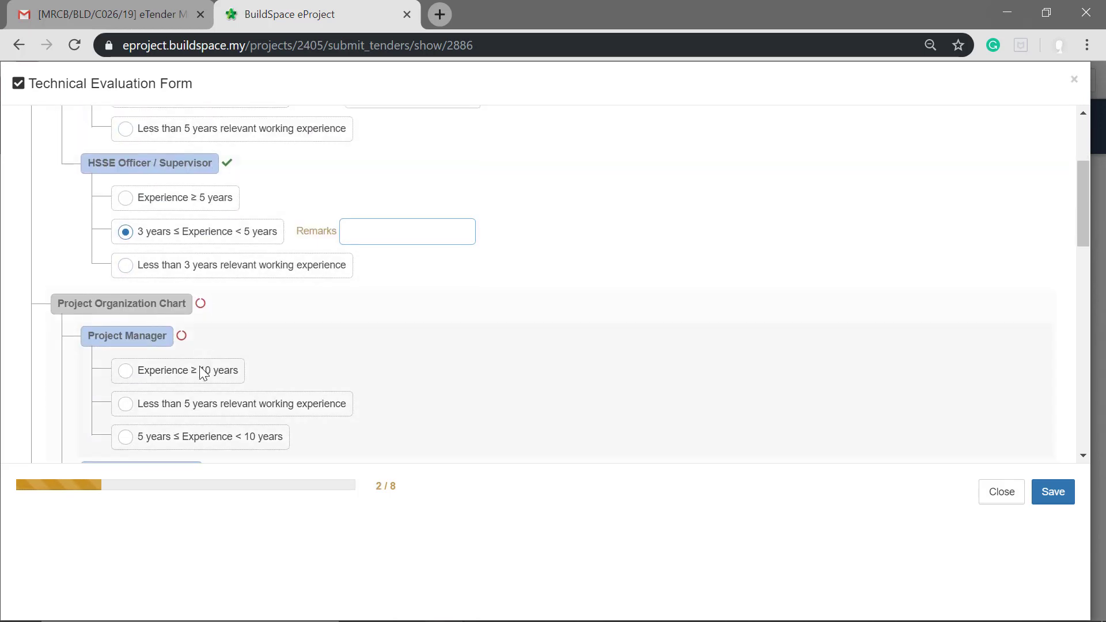
- Choose less than 5 years' relevant experience for Project Manager and 5 to under 10 years for Construction Manager
left_click(196, 410)
scroll(200, 400, "down", 2)
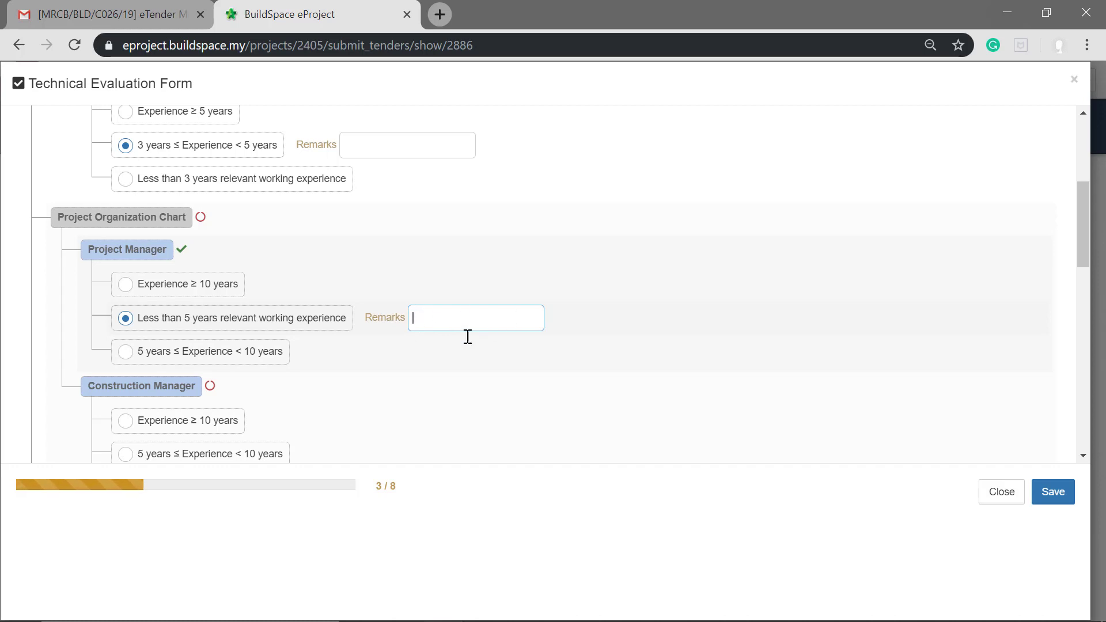
scroll(230, 355, "down", 2)
left_click(181, 372)
- Choose 3 ≤ Rating < 4 for the ESH Performance Rating and 8% > GPM > 9.99% for the Gross Profit Margin
scroll(181, 372, "down", 4)
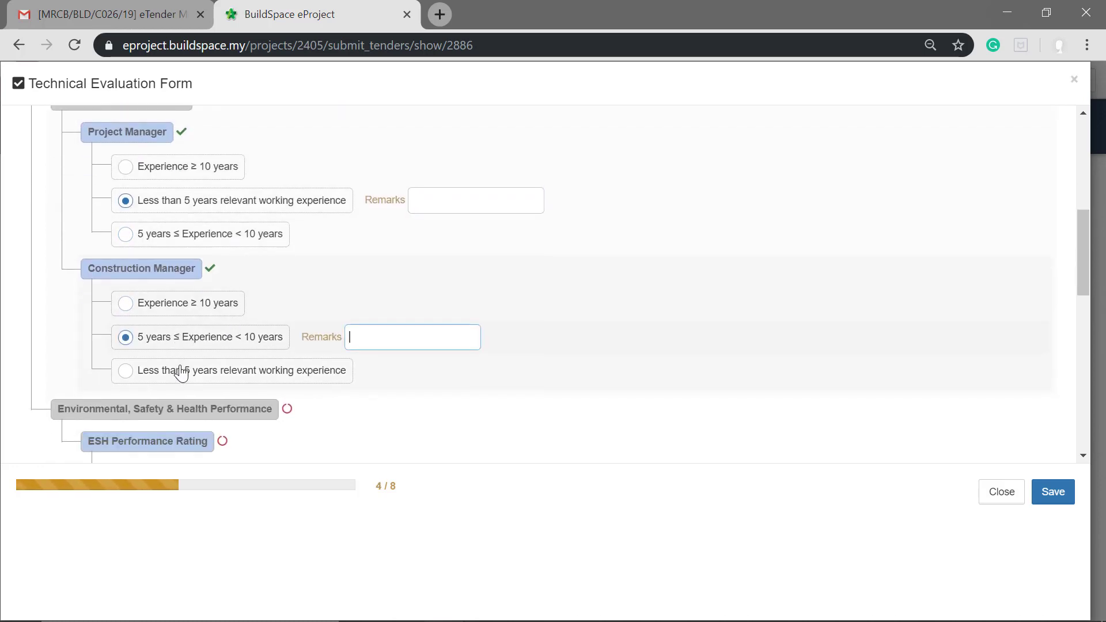
left_click(181, 369)
scroll(182, 368, "down", 6)
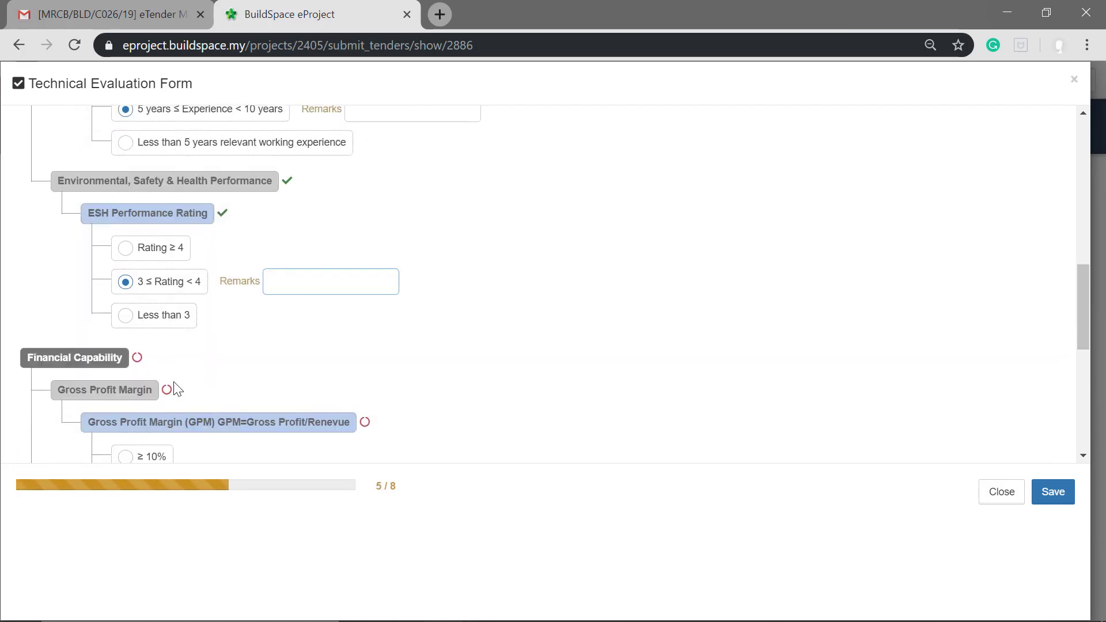
left_click(171, 327)
- Choose a Liquidity Ratio of ≥ 1.25 times and a Gearing Ratio of ≤ 0.75 times, and save the Technical Evaluation Form
scroll(172, 332, "down", 4)
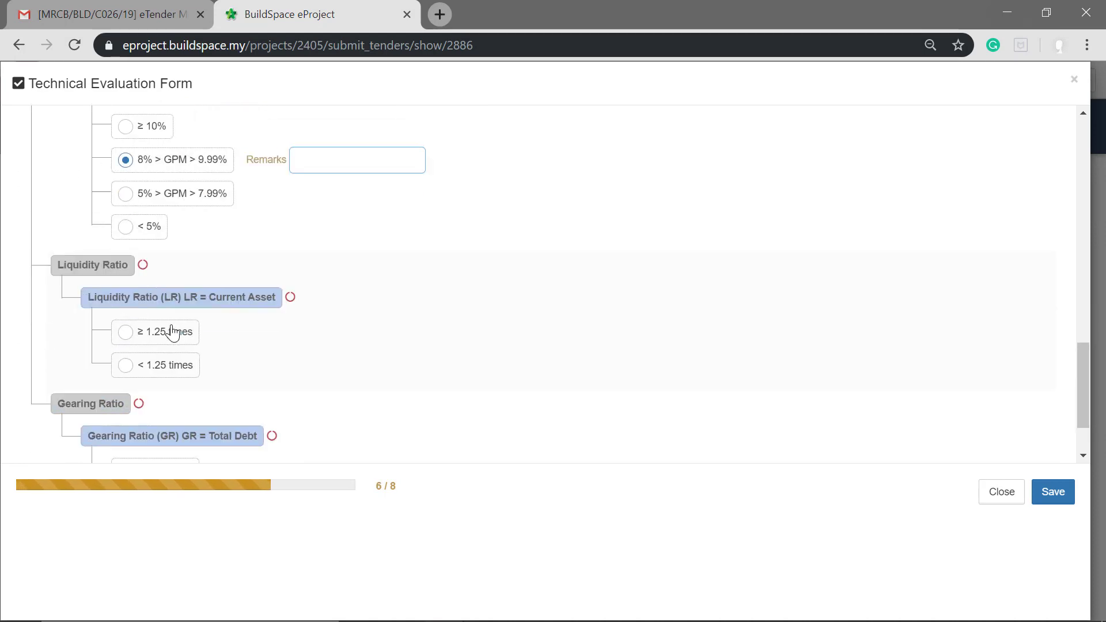
left_click(171, 326)
scroll(170, 326, "down", 2)
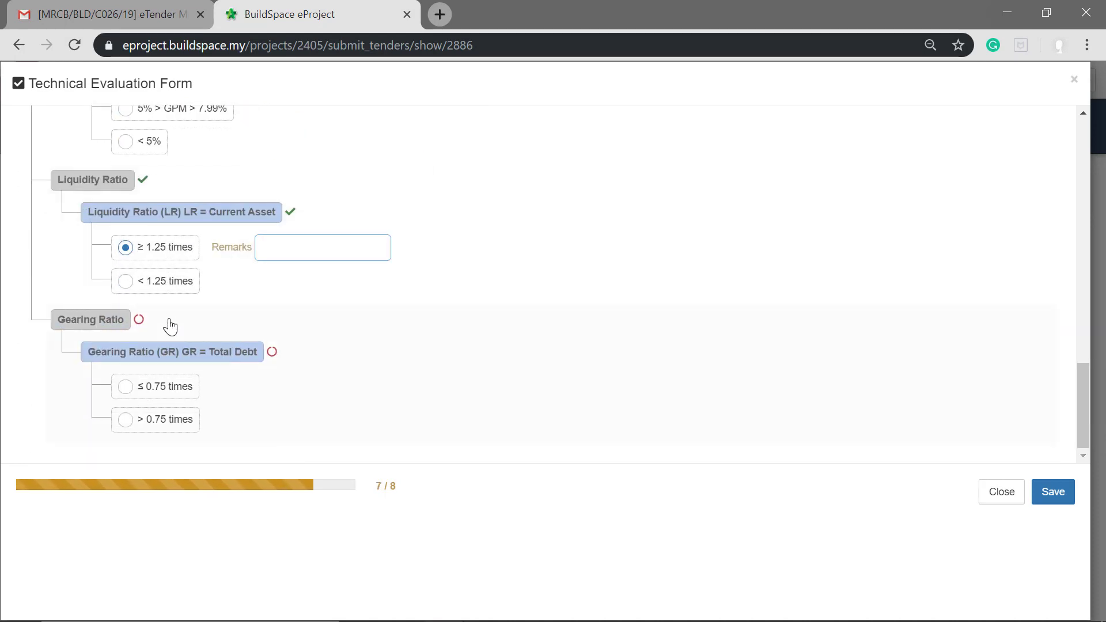
left_click(158, 387)
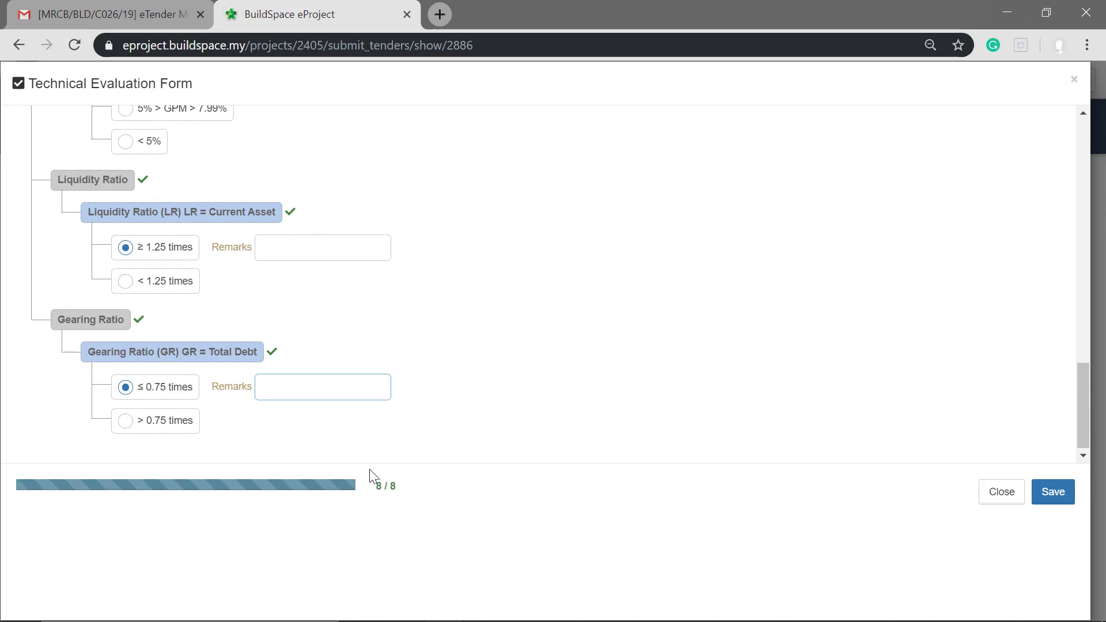
left_click(1051, 493)
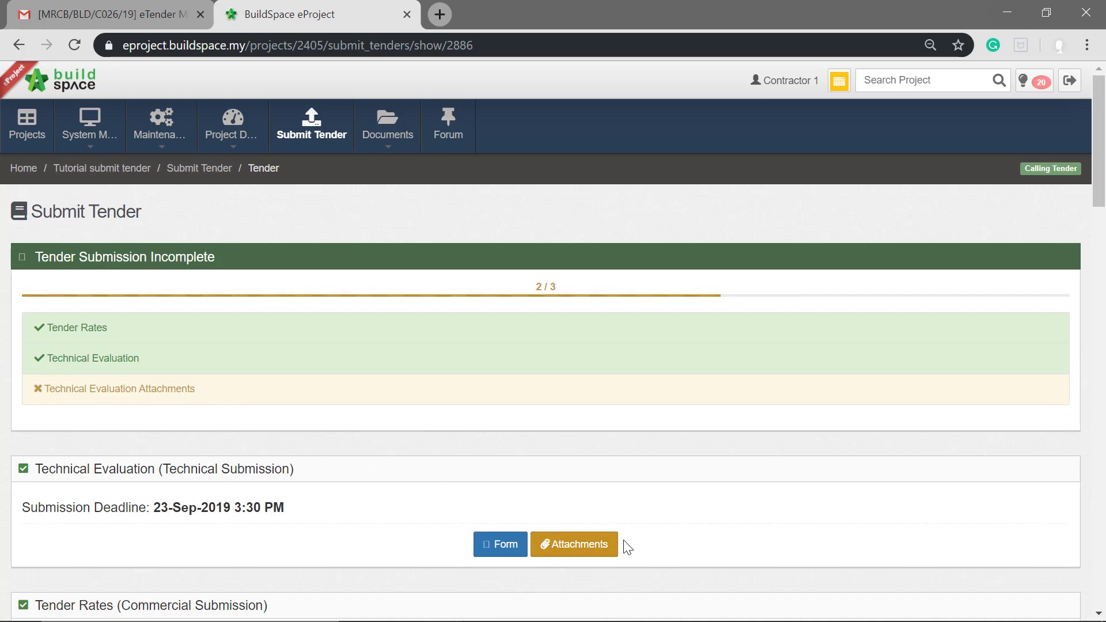
- In the technical evaluation attachments, choose Drawing 1 for Company Registration and Drawing 2 for CIDB Cert
left_click(562, 549)
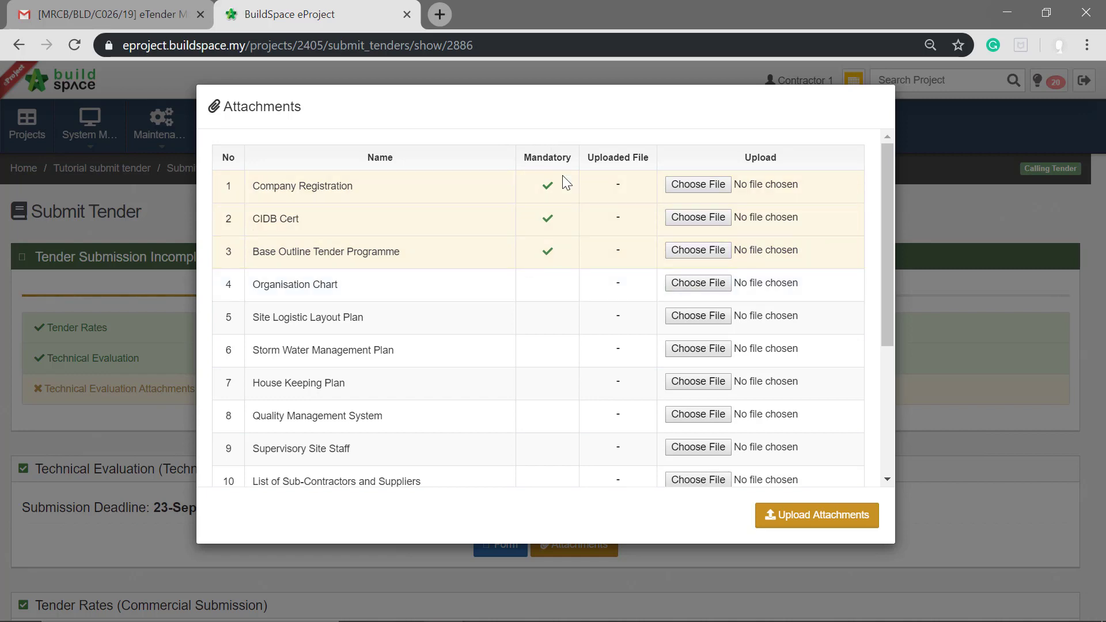
left_click(688, 184)
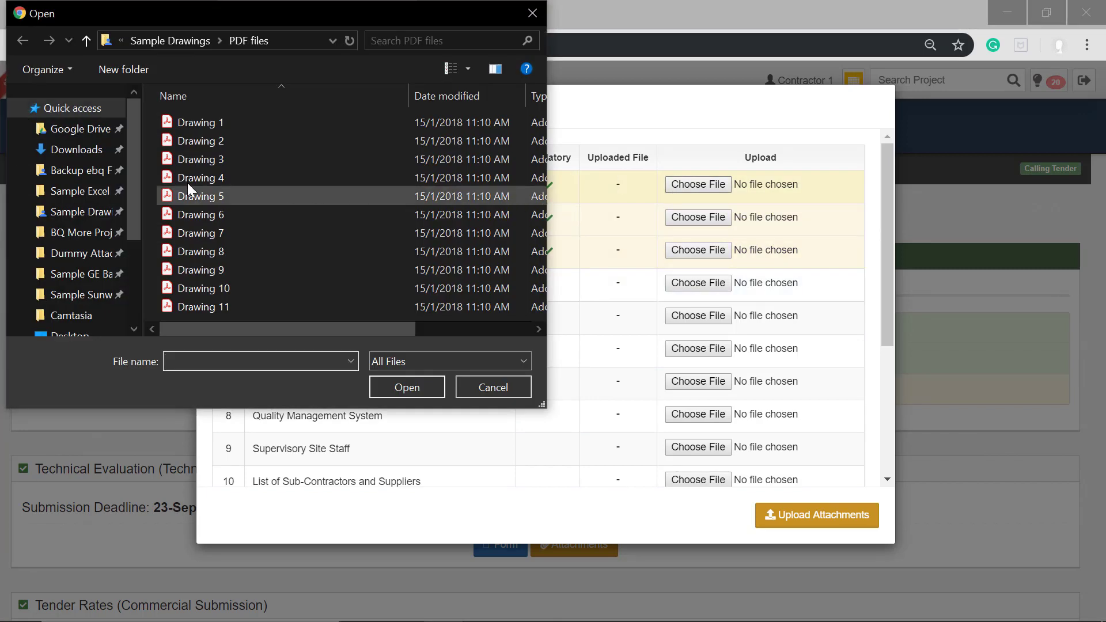
left_click(202, 124)
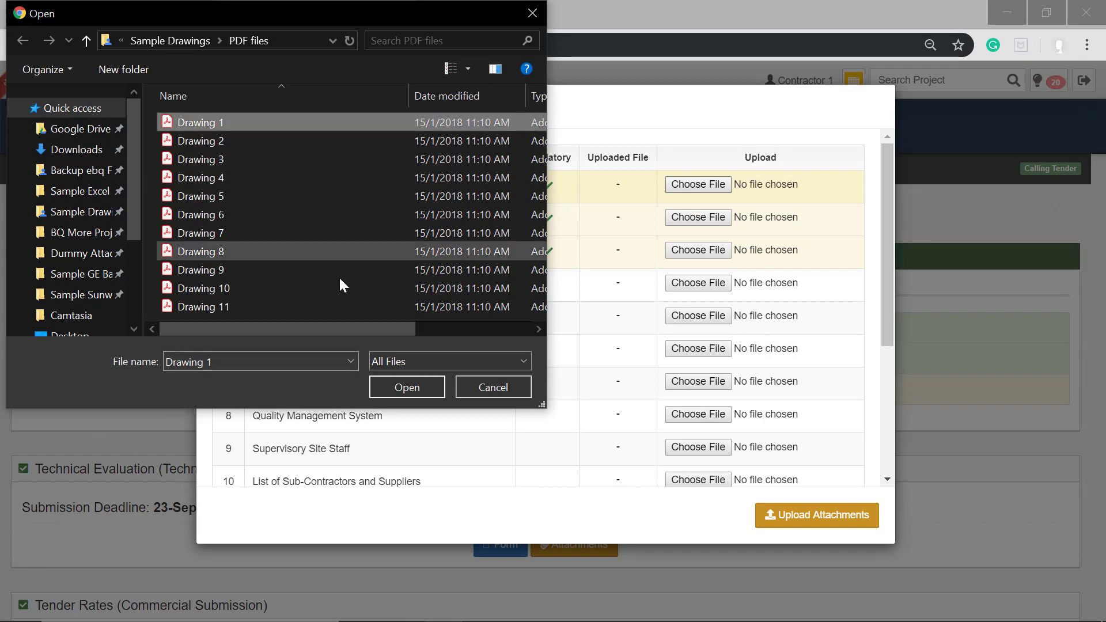
left_click(396, 388)
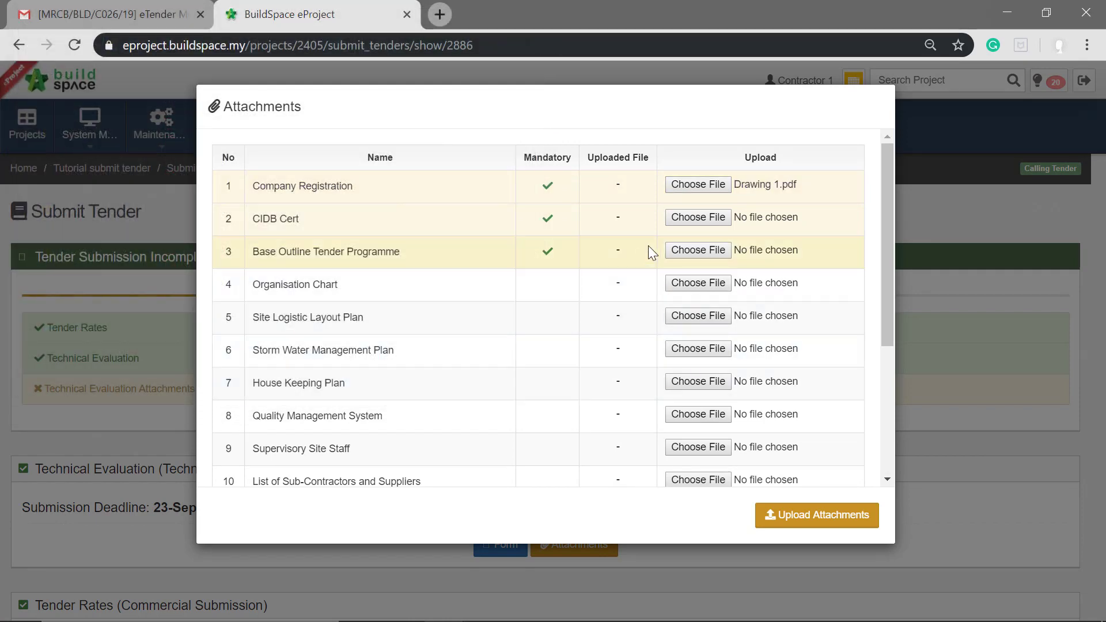
left_click(689, 217)
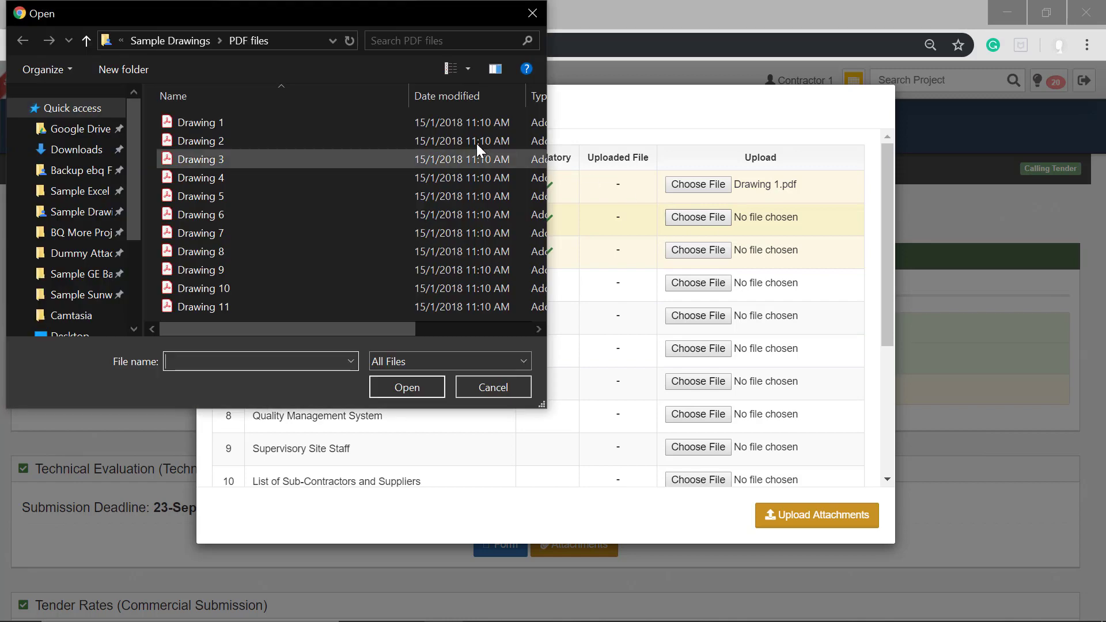
left_click(299, 147)
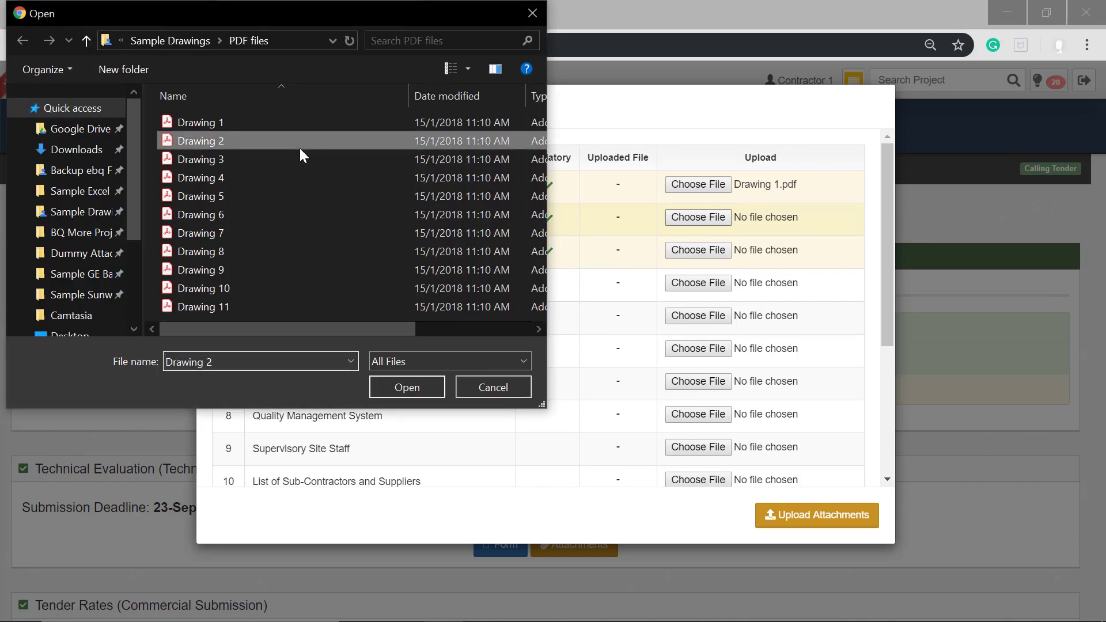
left_click(397, 386)
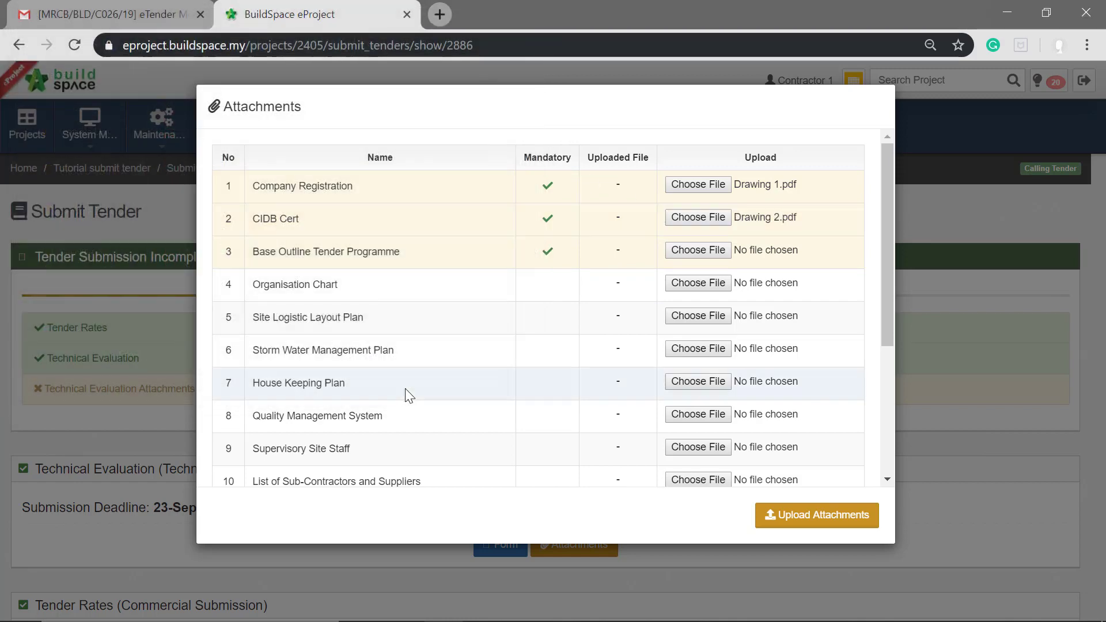
- Choose Drawing 3 for Base Outline Tender Programme and upload the technical evaluation attachments
left_click(676, 253)
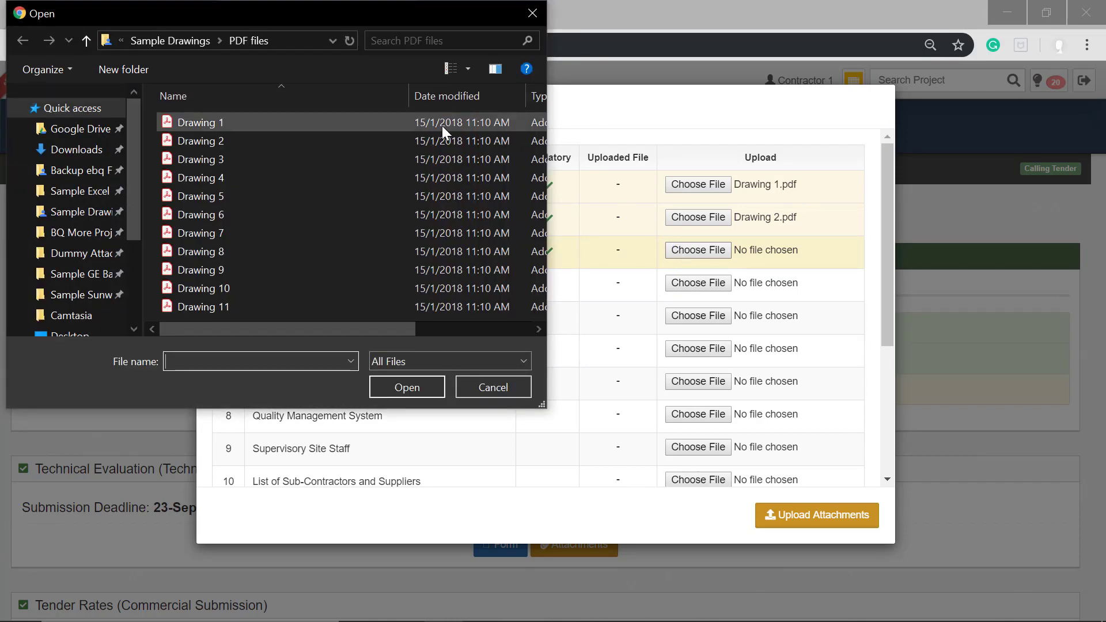
left_click(242, 162)
left_click(395, 385)
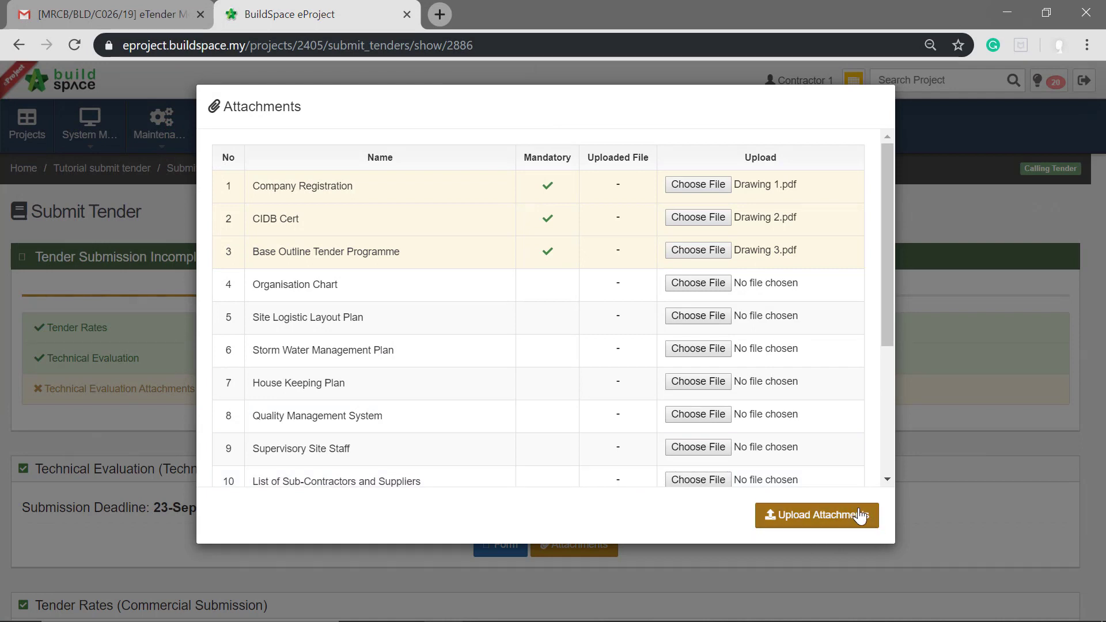
left_click(791, 517)
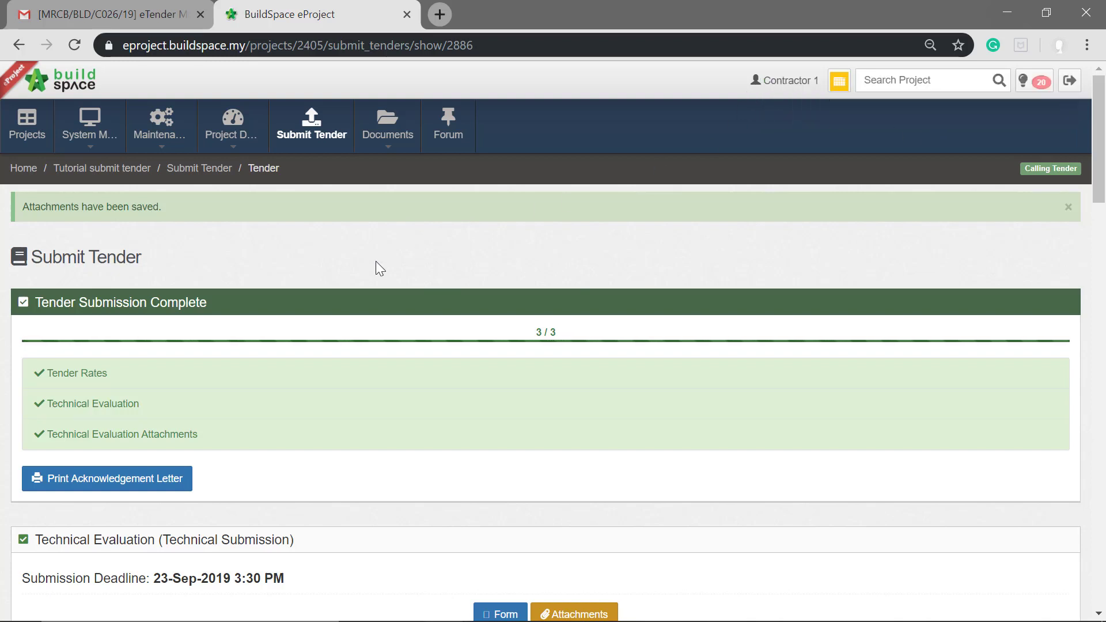
- Open the printable acknowledgement letter for the tender submission, review it, and close it
scroll(376, 262, "down", 1)
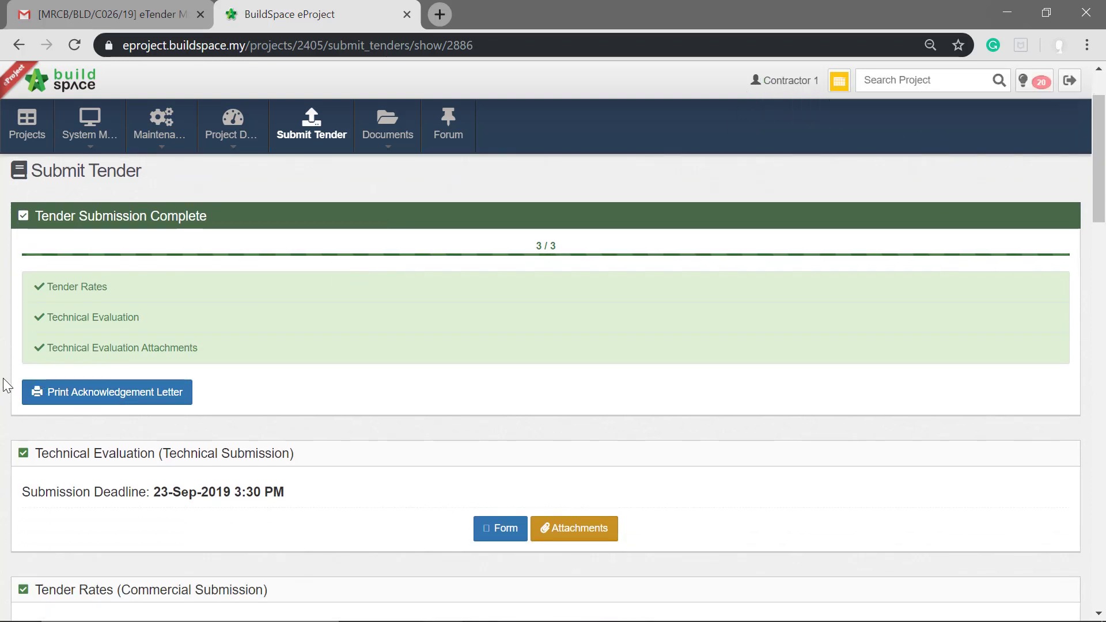
left_click(112, 396)
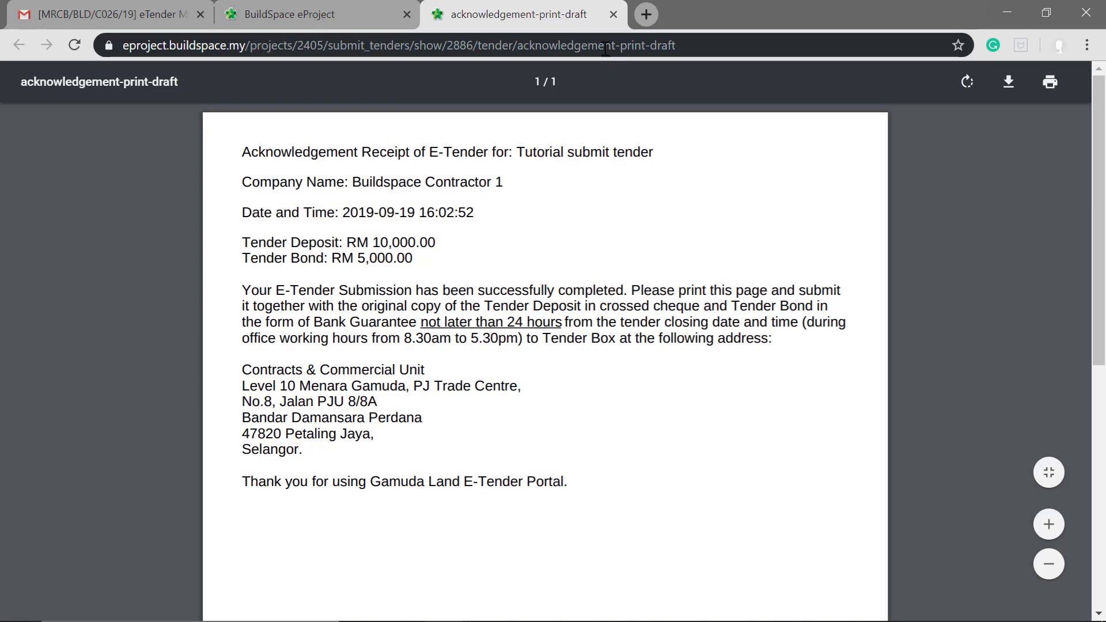
left_click(614, 14)
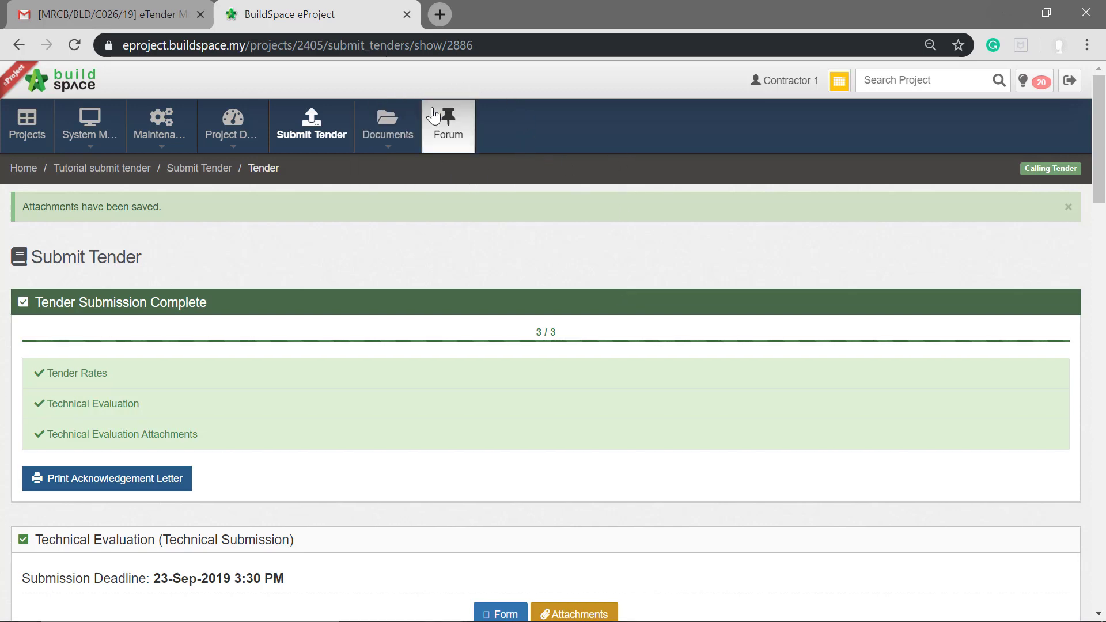
- Start a new topic in the project forum with the title "how to submit tender"
left_click(449, 123)
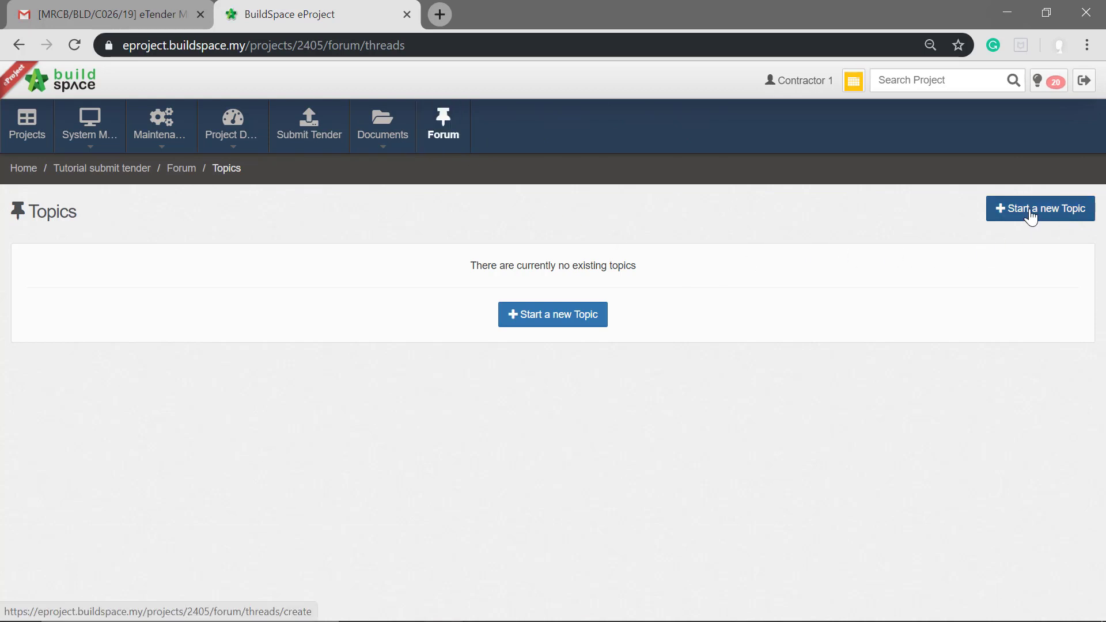
left_click(1030, 215)
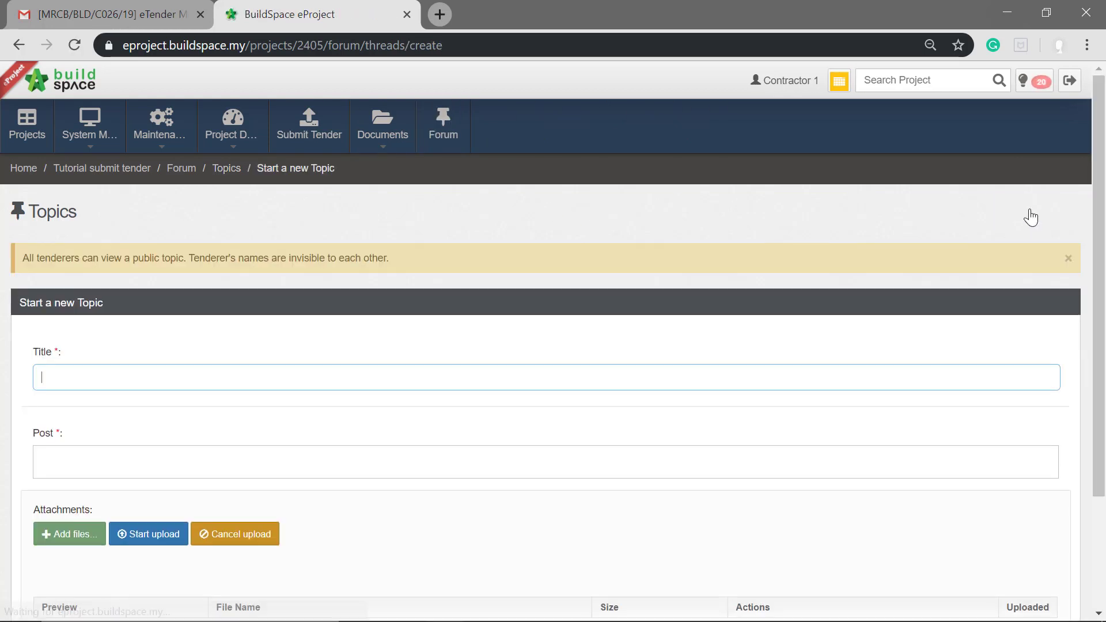
left_click(316, 379)
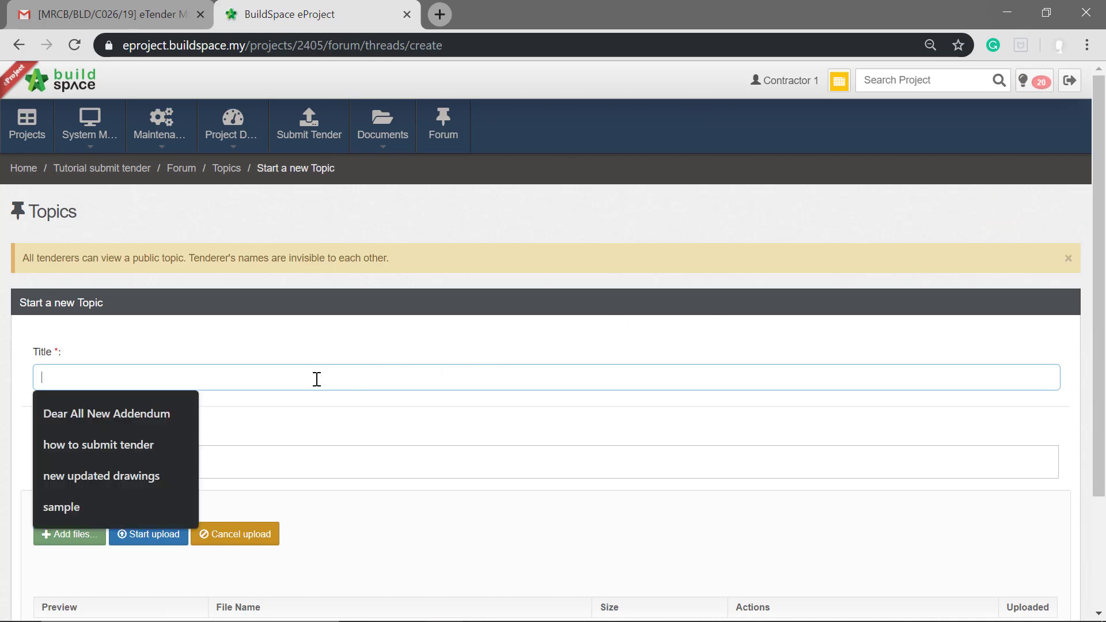
left_click(333, 346)
left_click(314, 380)
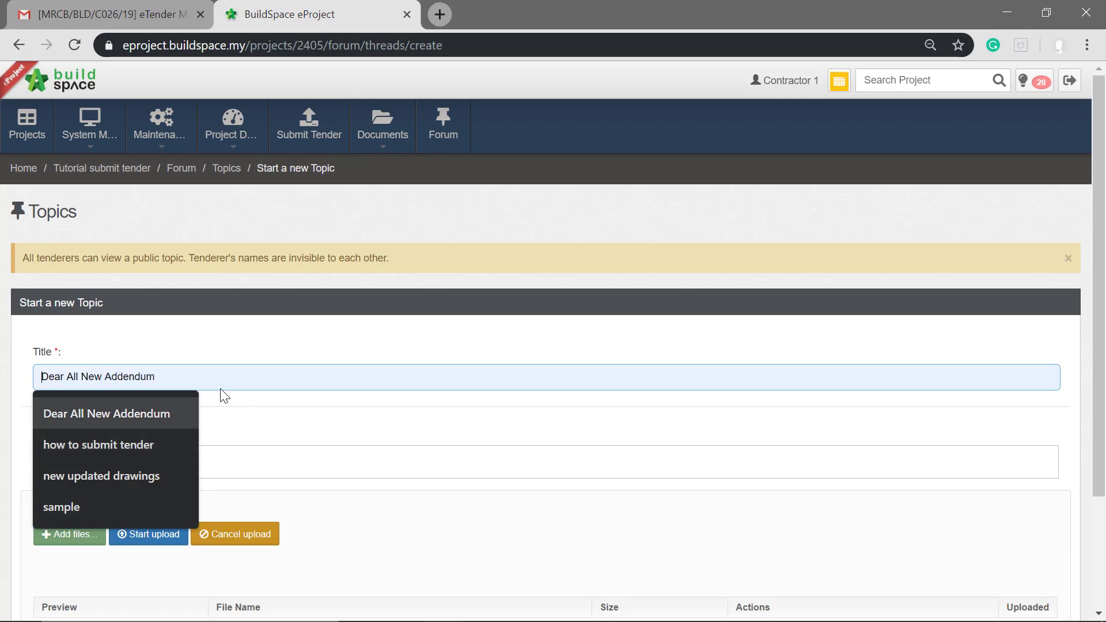
type("how to submit t")
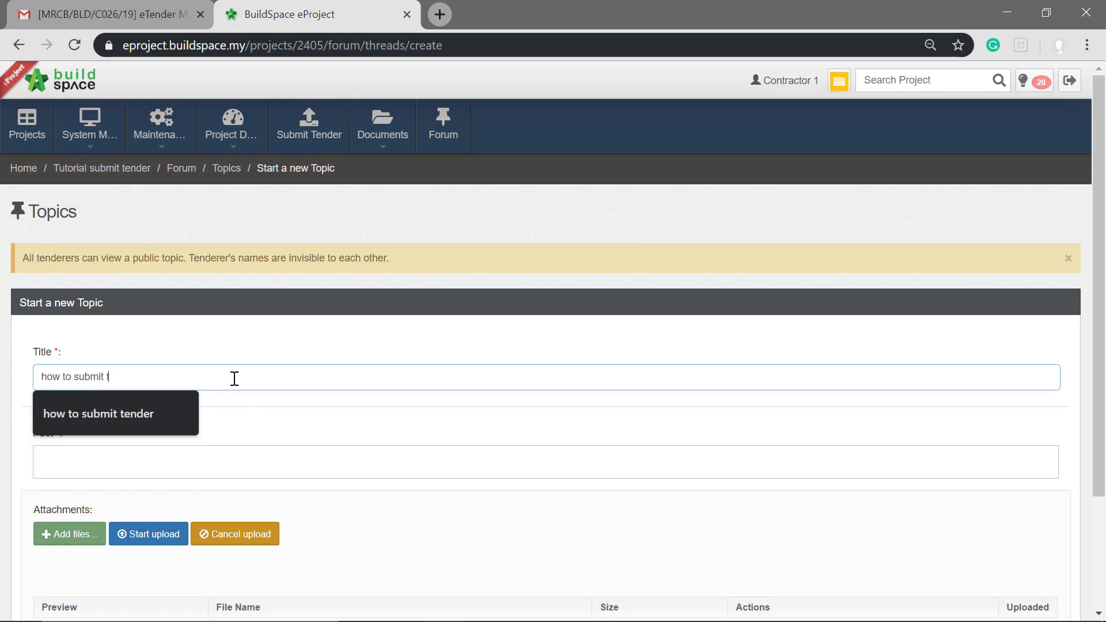
type("ender")
- Write "i have problems with the tender submission" as the topic's post and save the topic
left_click(114, 472)
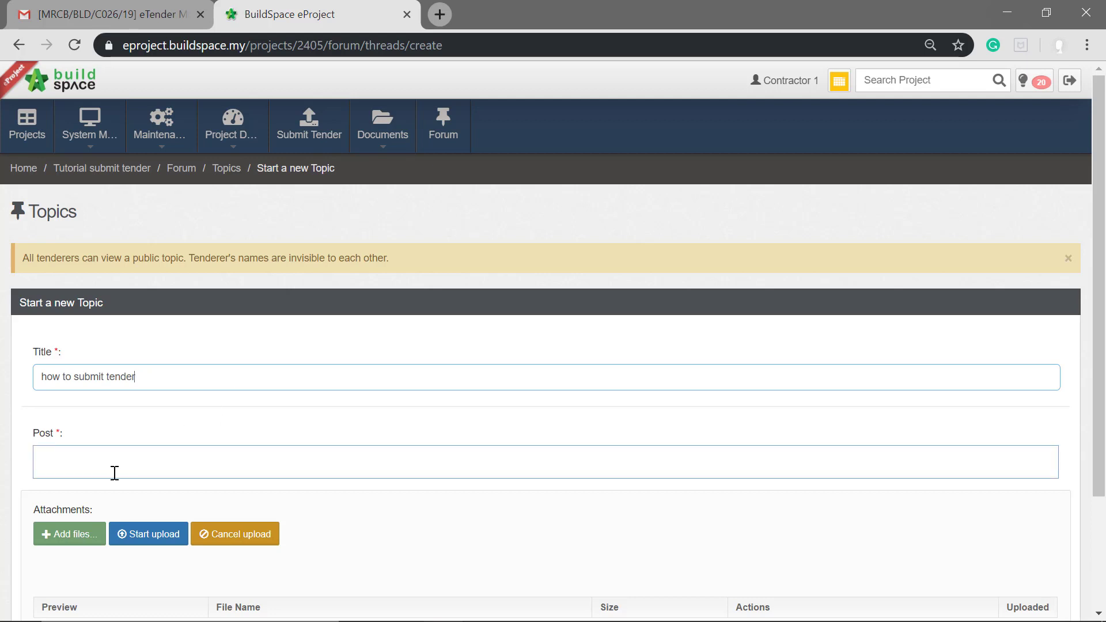
type("i")
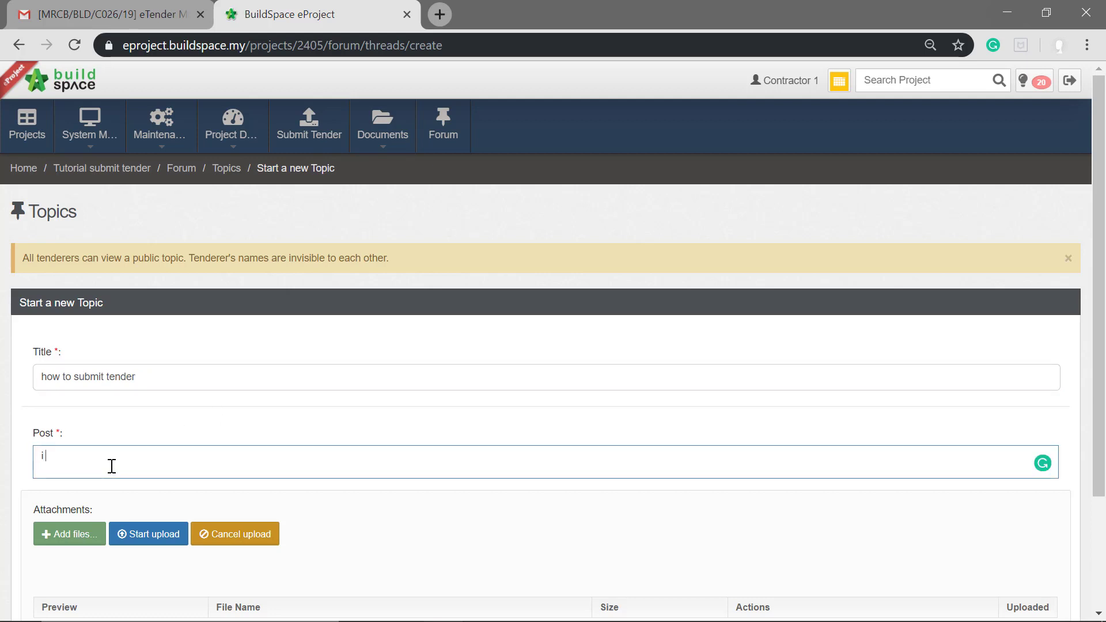
type(" have problems with")
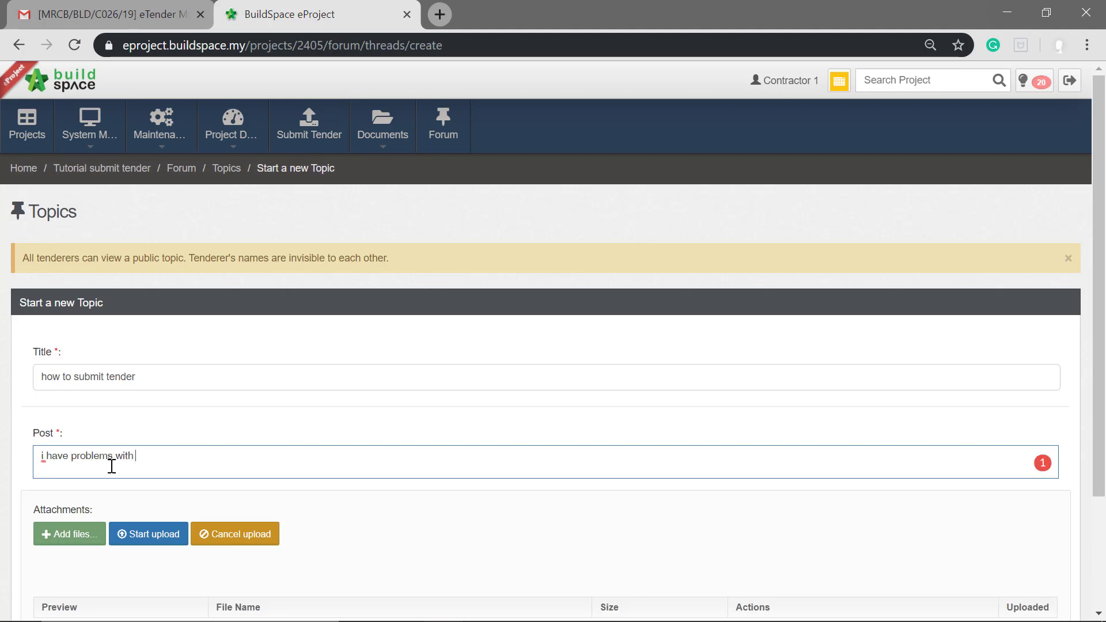
type(" the tender submission")
scroll(111, 465, "down", 3)
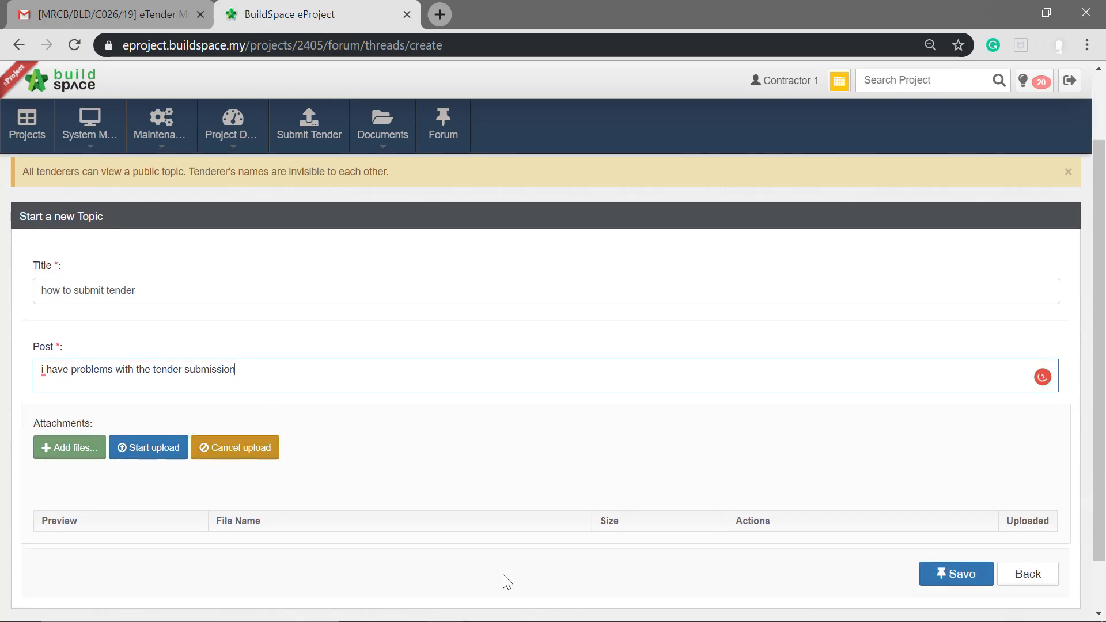
left_click(934, 573)
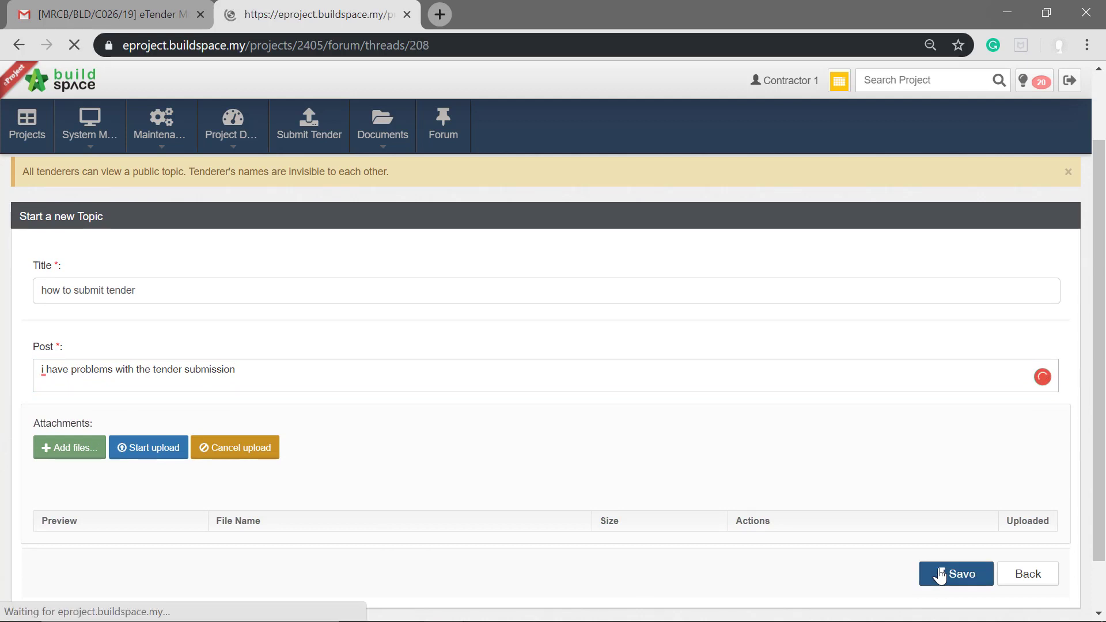